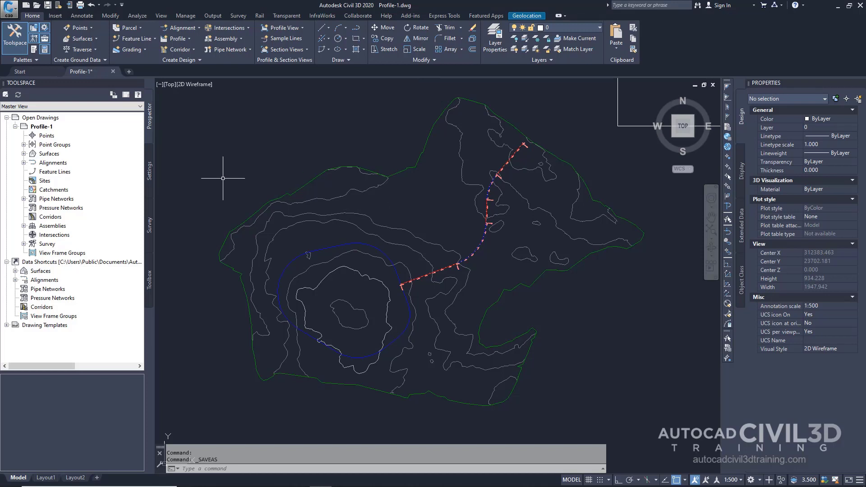
Expand the drawing's surfaces and centerline alignments to look up the EG surface and the First Street alignment
{"action": "left_click", "coordinate": [23, 153]}
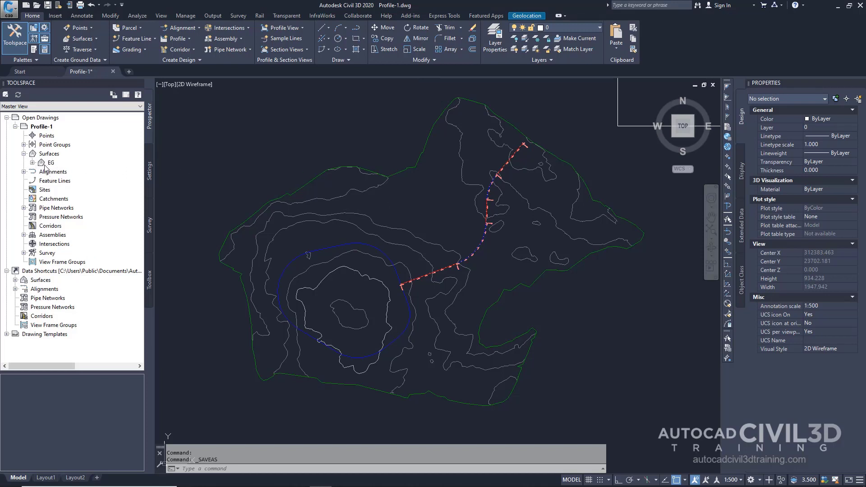
{"action": "left_click", "coordinate": [23, 172]}
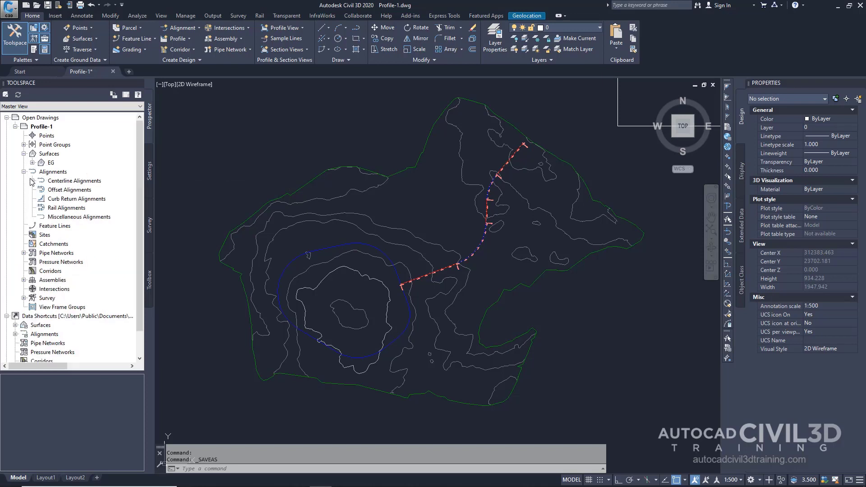
{"action": "left_click", "coordinate": [32, 181]}
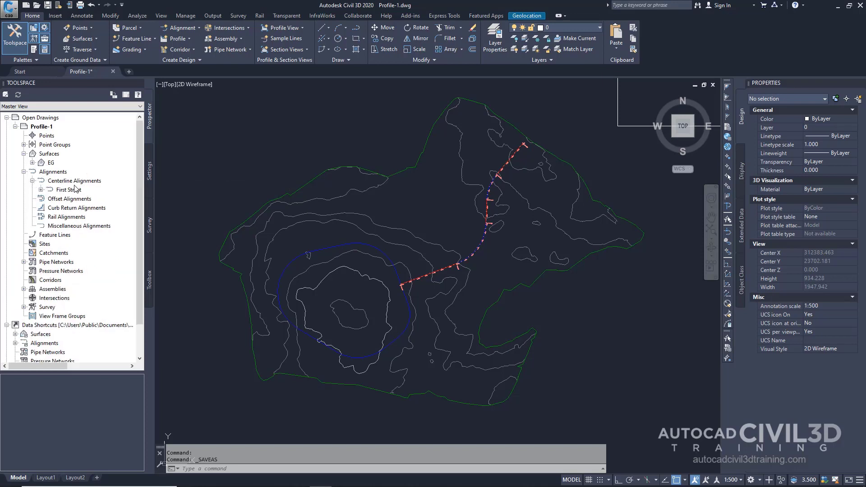
{"action": "mouse_move", "coordinate": [60, 192]}
Examine where the end of the First Street alignment meets the blue road centerline polyline
{"action": "scroll", "coordinate": [401, 292], "scroll_direction": "up", "scroll_amount": 8}
{"action": "middle_click_drag", "start_coordinate": [400, 238], "coordinate": [410, 261]}
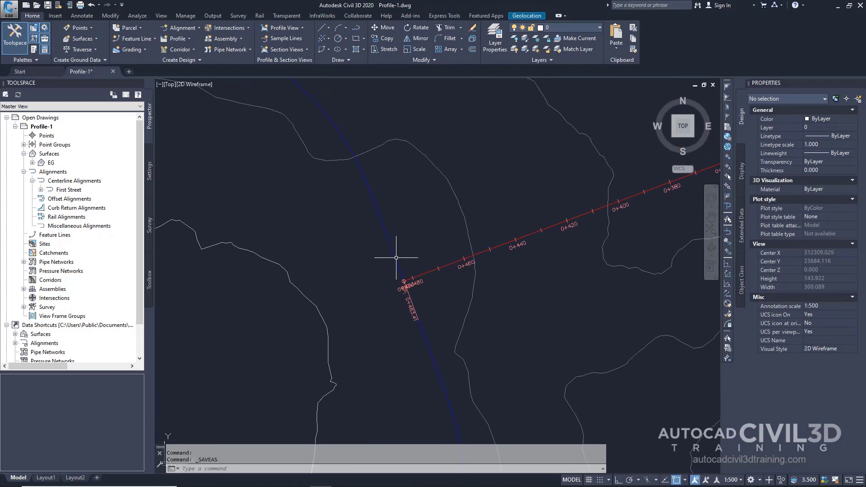
{"action": "left_click", "coordinate": [395, 257]}
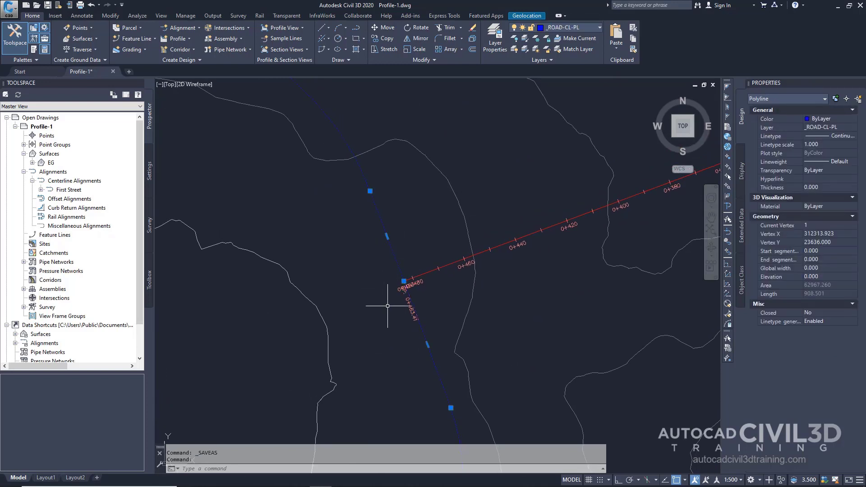
{"action": "mouse_move", "coordinate": [434, 278]}
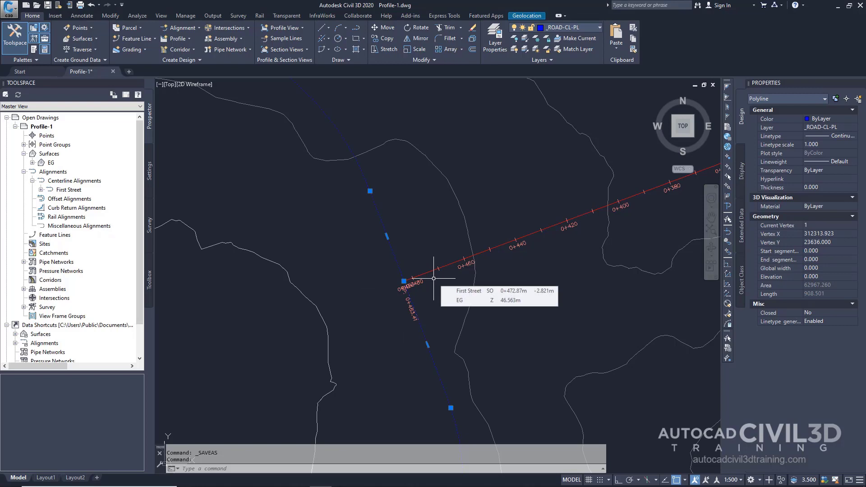
{"action": "key", "text": "Escape"}
{"action": "scroll", "coordinate": [436, 280], "scroll_direction": "down", "scroll_amount": 8}
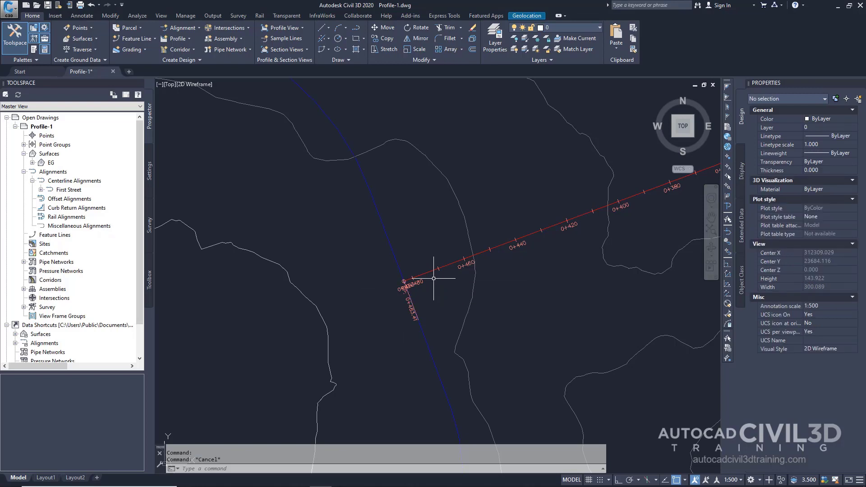
Start a surface profile for the First Street alignment and add the EG surface to its profile list
{"action": "mouse_move", "coordinate": [430, 248]}
{"action": "middle_mouse_down"}
{"action": "mouse_move", "coordinate": [429, 283]}
{"action": "mouse_move", "coordinate": [397, 297]}
{"action": "middle_mouse_up"}
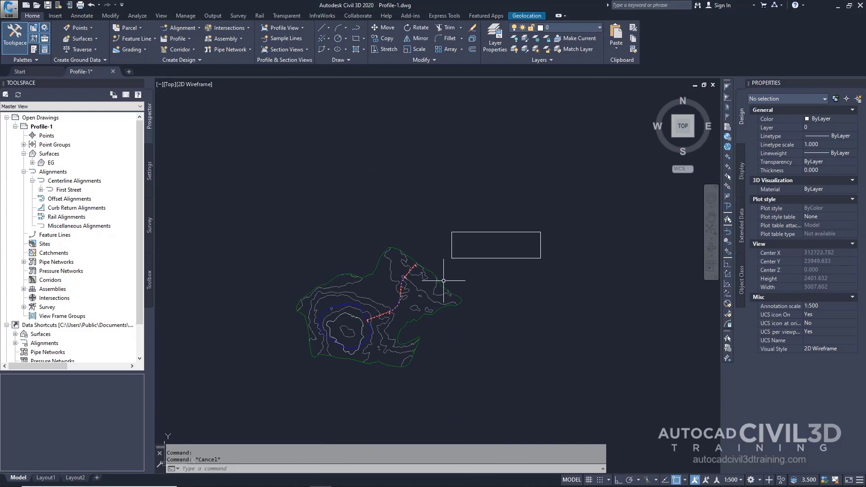
{"action": "scroll", "coordinate": [447, 279], "scroll_direction": "up", "scroll_amount": 5}
{"action": "middle_click_drag", "start_coordinate": [488, 271], "coordinate": [414, 304]}
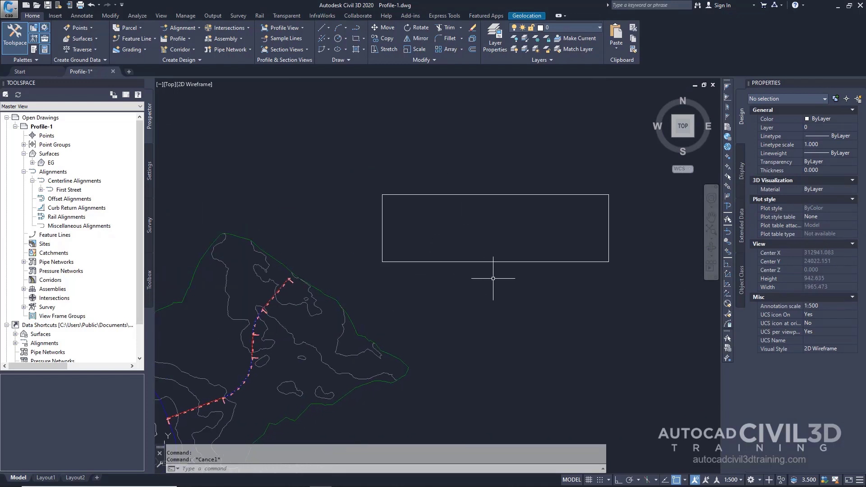
{"action": "middle_click", "coordinate": [553, 259]}
{"action": "middle_click", "coordinate": [553, 259]}
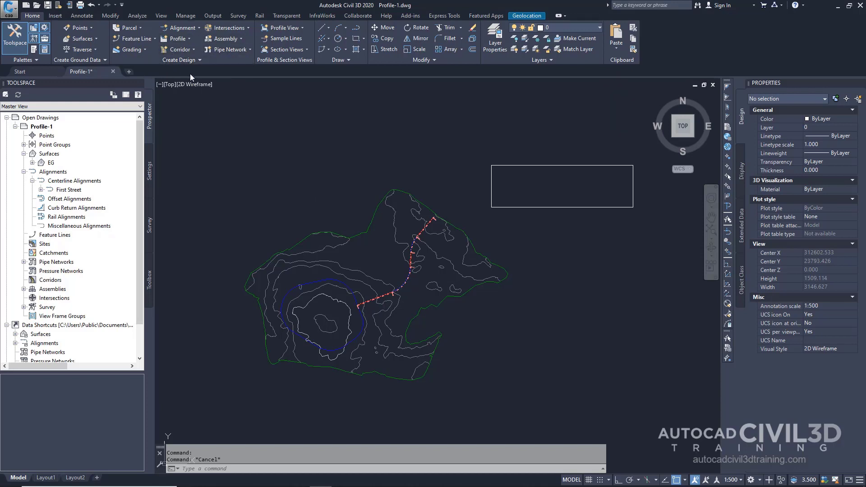
{"action": "left_click", "coordinate": [188, 38]}
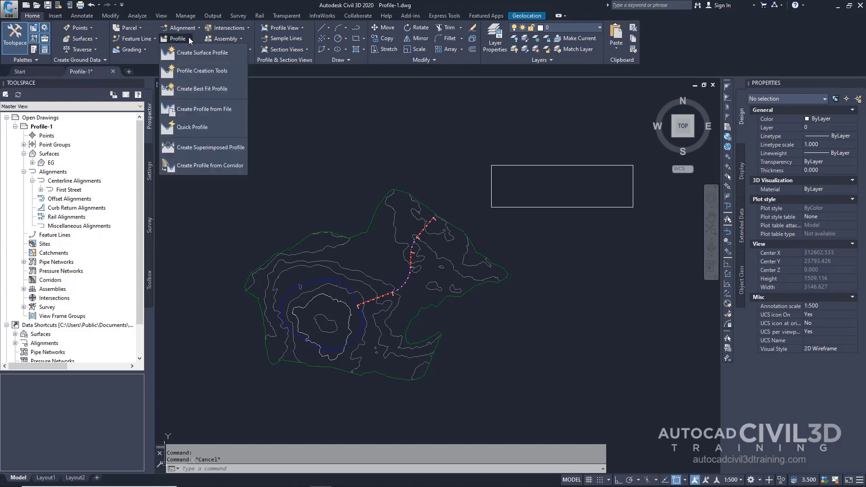
{"action": "left_click", "coordinate": [197, 53]}
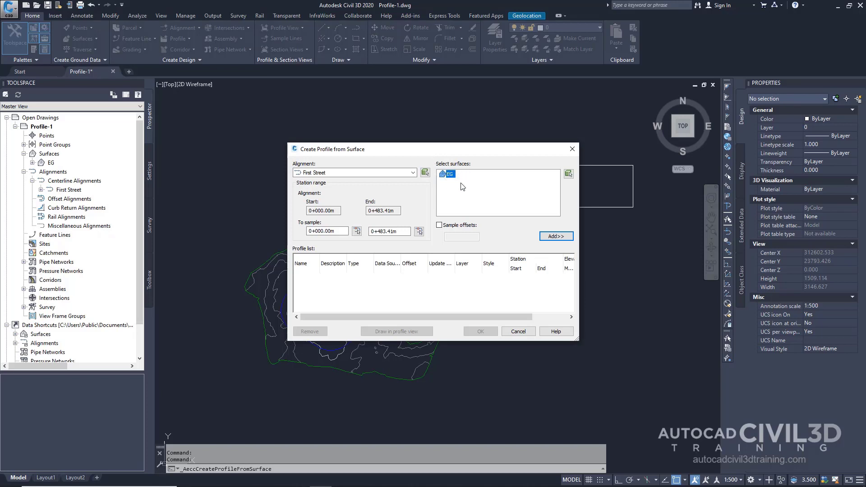
{"action": "left_click", "coordinate": [552, 237]}
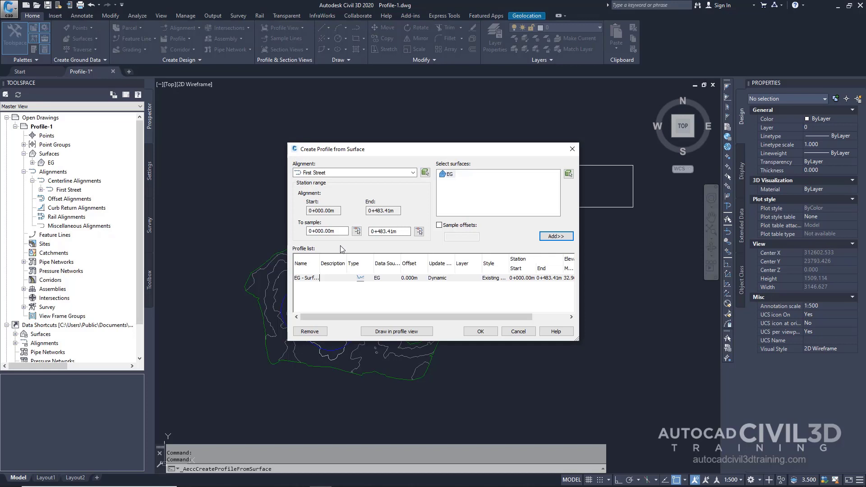
Draw the EG profile in a new First Street profile view with its origin at the lower-left corner of the white rectangle
{"action": "left_click", "coordinate": [417, 332]}
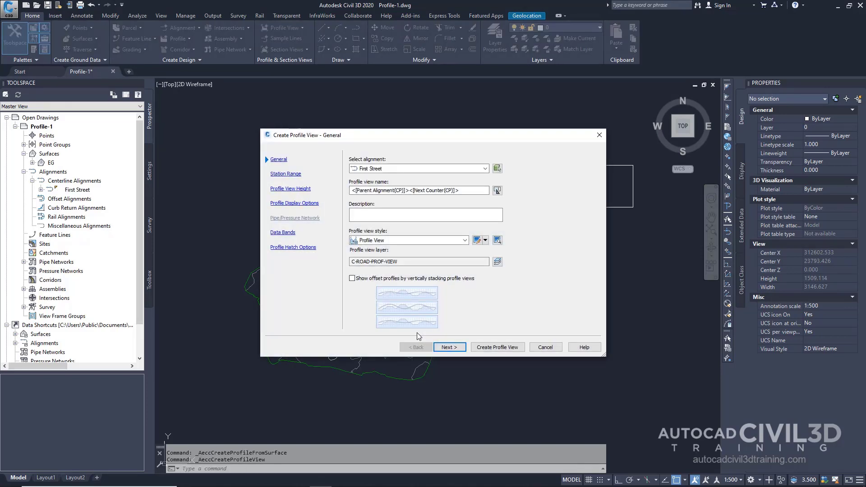
{"action": "left_click", "coordinate": [517, 349]}
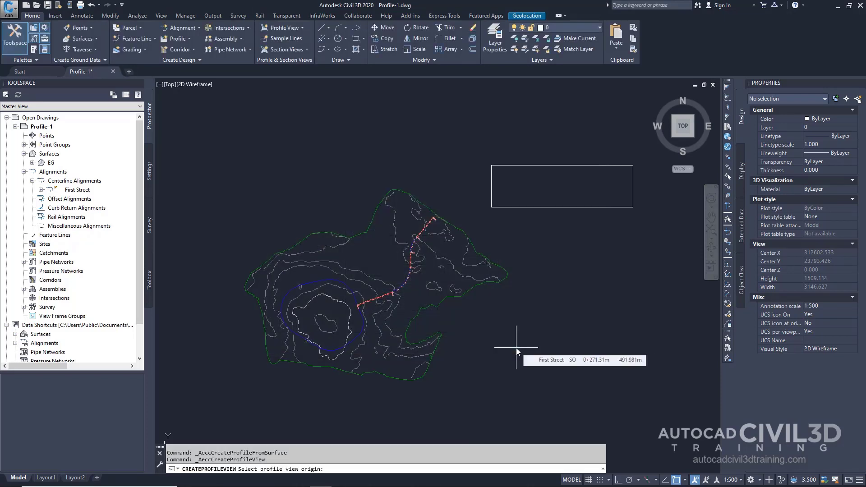
{"action": "left_click", "coordinate": [492, 207]}
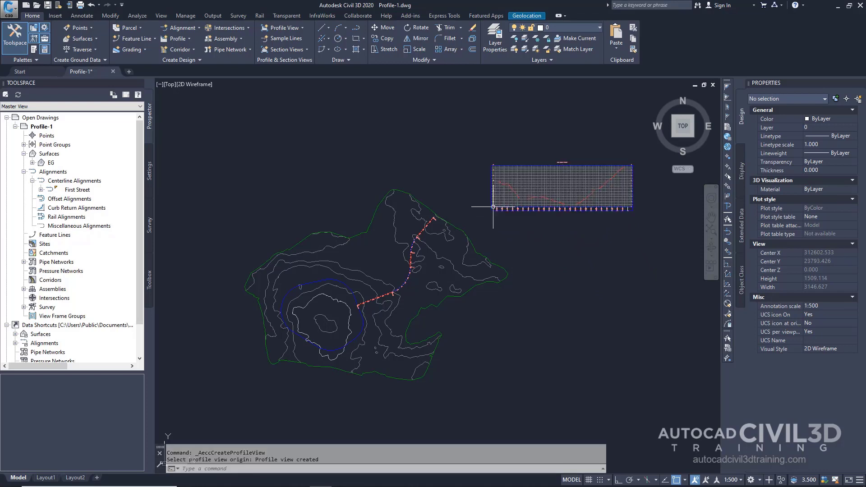
Examine the First Street profile view, including its existing ground line, grid and the station and elevation data band
{"action": "scroll", "coordinate": [465, 289], "scroll_direction": "up", "scroll_amount": 4}
{"action": "scroll", "coordinate": [455, 244], "scroll_direction": "up", "scroll_amount": 2}
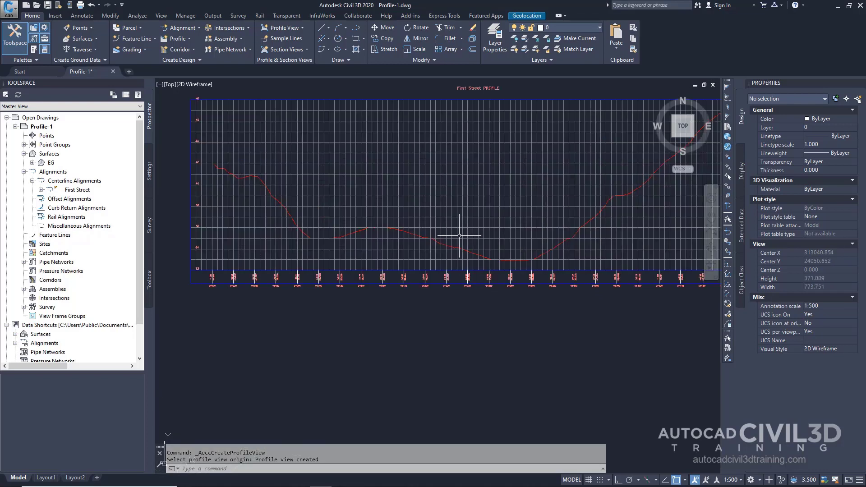
{"action": "middle_click_drag", "start_coordinate": [459, 236], "coordinate": [453, 289]}
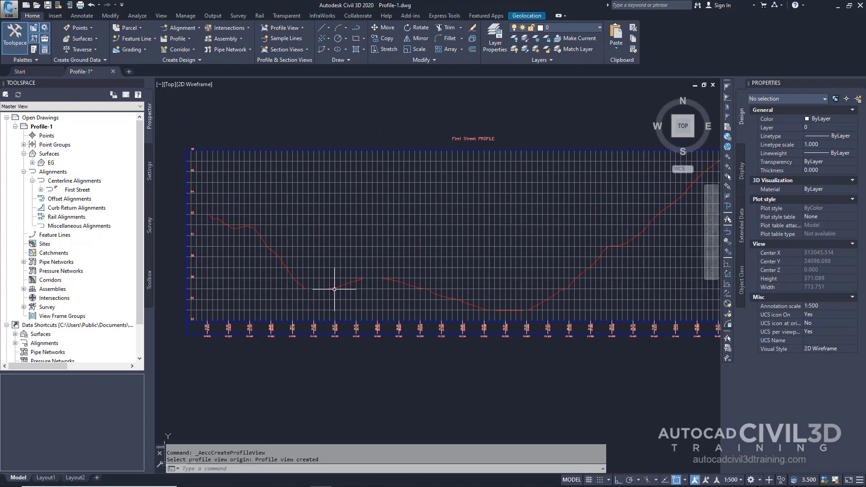
{"action": "mouse_move", "coordinate": [416, 287]}
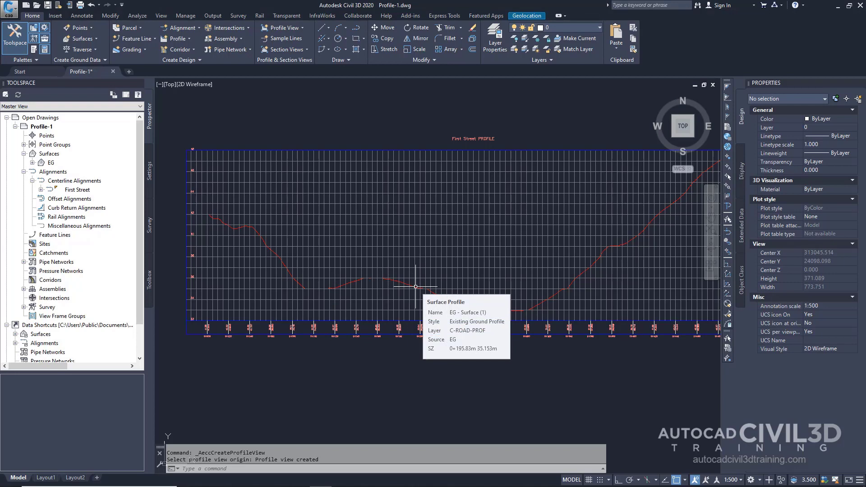
{"action": "scroll", "coordinate": [416, 286], "scroll_direction": "down", "scroll_amount": 3}
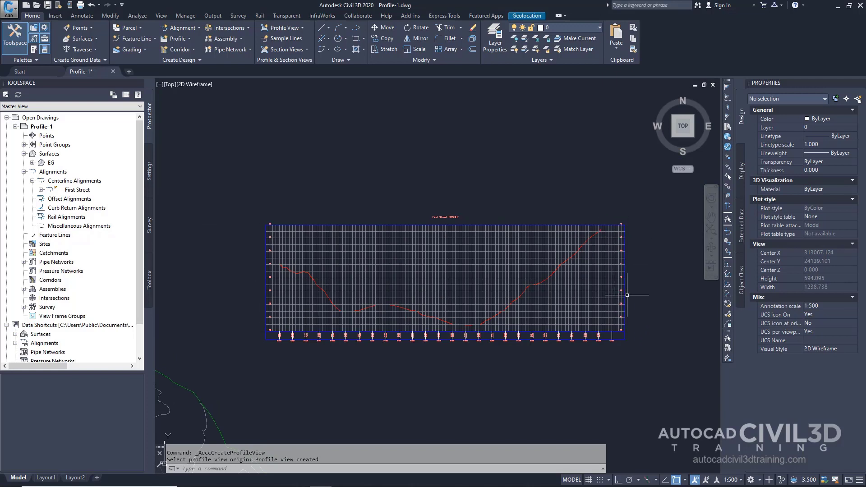
{"action": "scroll", "coordinate": [461, 330], "scroll_direction": "up", "scroll_amount": 6}
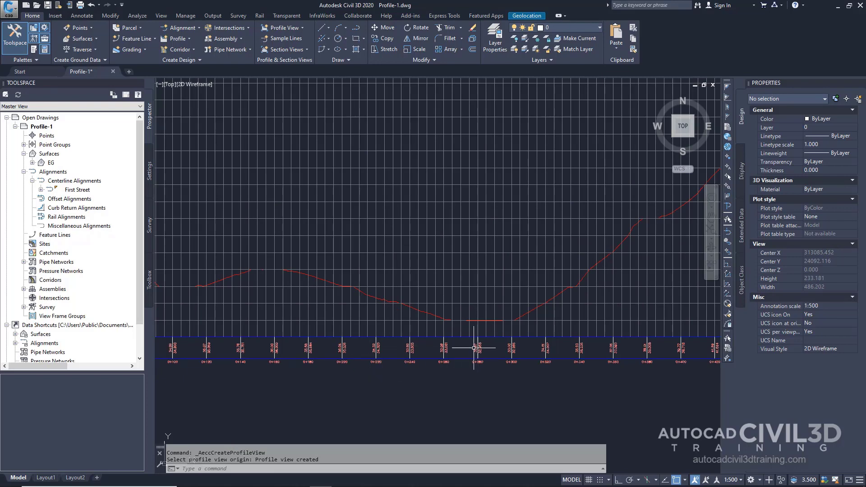
{"action": "scroll", "coordinate": [446, 366], "scroll_direction": "down", "scroll_amount": 6}
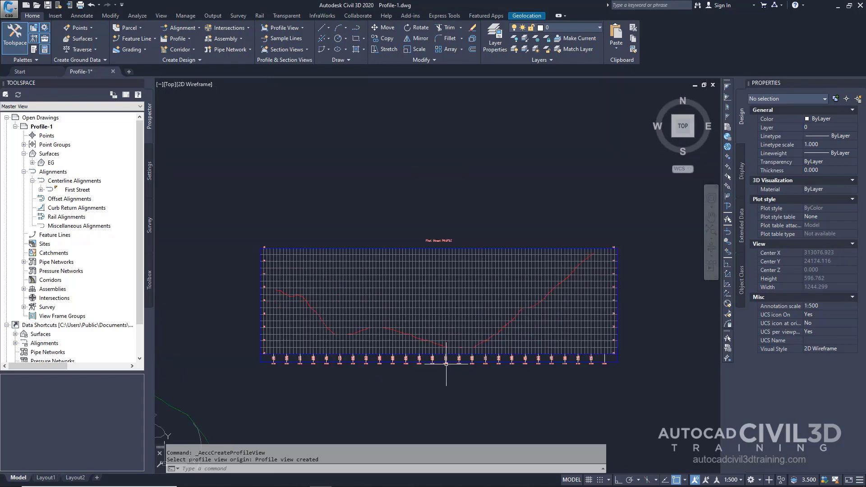
{"action": "scroll", "coordinate": [455, 363], "scroll_direction": "up", "scroll_amount": 3}
{"action": "scroll", "coordinate": [455, 360], "scroll_direction": "down", "scroll_amount": 3}
{"action": "middle_click_drag", "start_coordinate": [454, 356], "coordinate": [455, 358]}
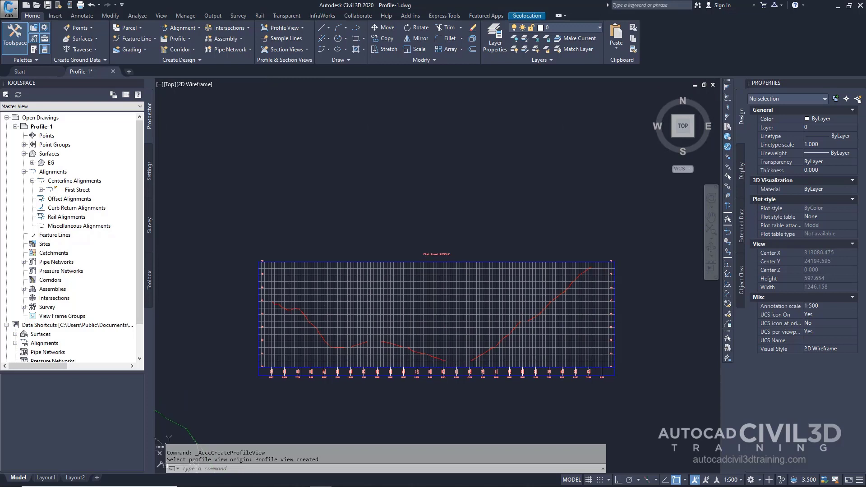
{"action": "mouse_move", "coordinate": [455, 357]}
Thaw the _PROF-ROAD-FGCL-PL layer to display the guide circles on the profile view
{"action": "left_click", "coordinate": [600, 28]}
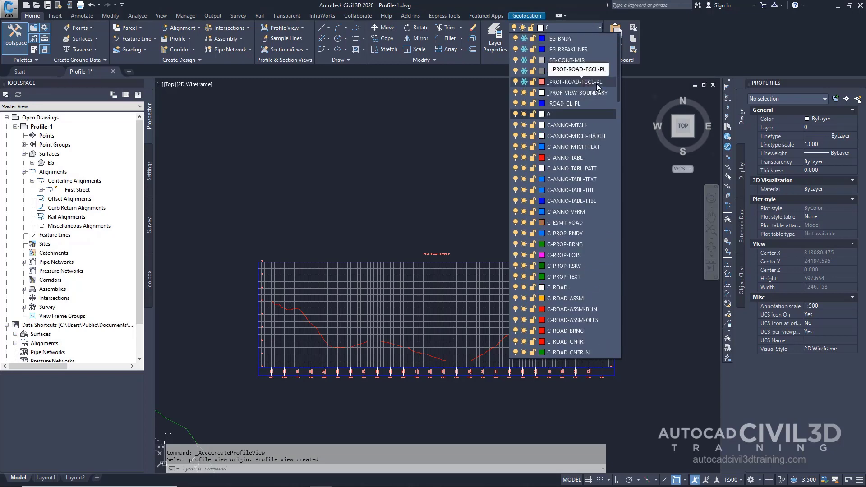
{"action": "left_click", "coordinate": [524, 83]}
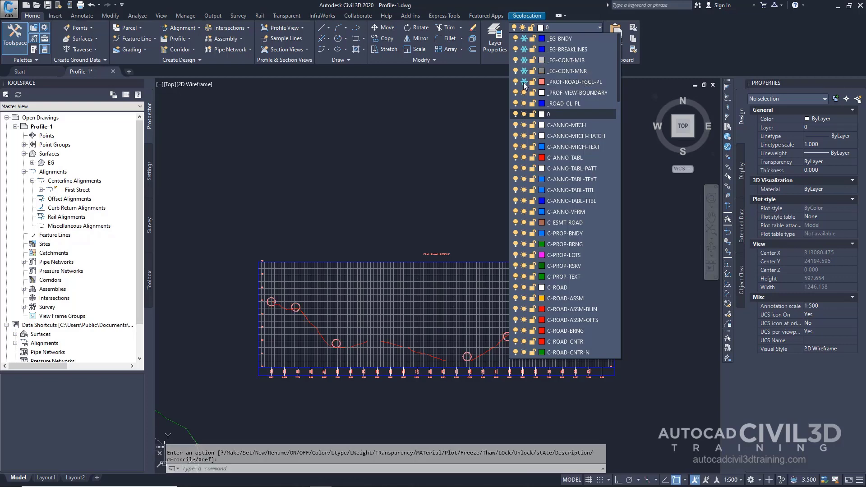
{"action": "scroll", "coordinate": [451, 292], "scroll_direction": "up", "scroll_amount": 4}
{"action": "middle_click_drag", "start_coordinate": [456, 300], "coordinate": [467, 277]}
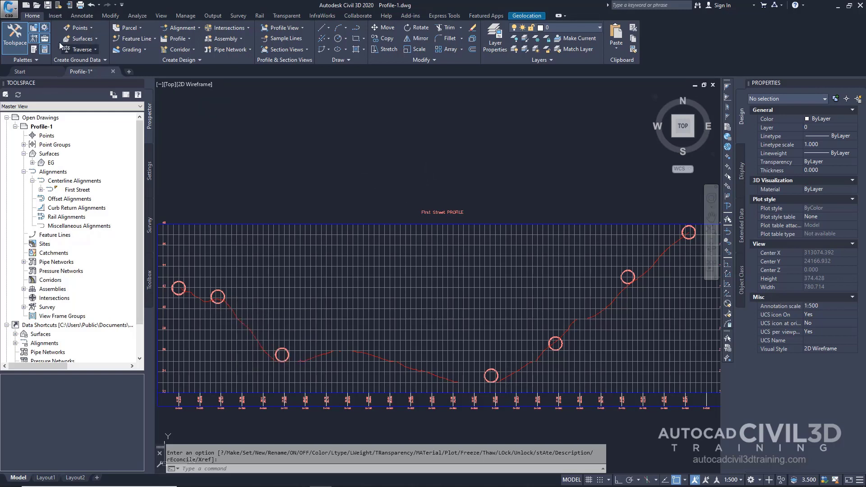
Create a layout profile in the First Street profile view named "Finished Grade Centerline - First Street" with the Complete Label Set
{"action": "left_click", "coordinate": [189, 39]}
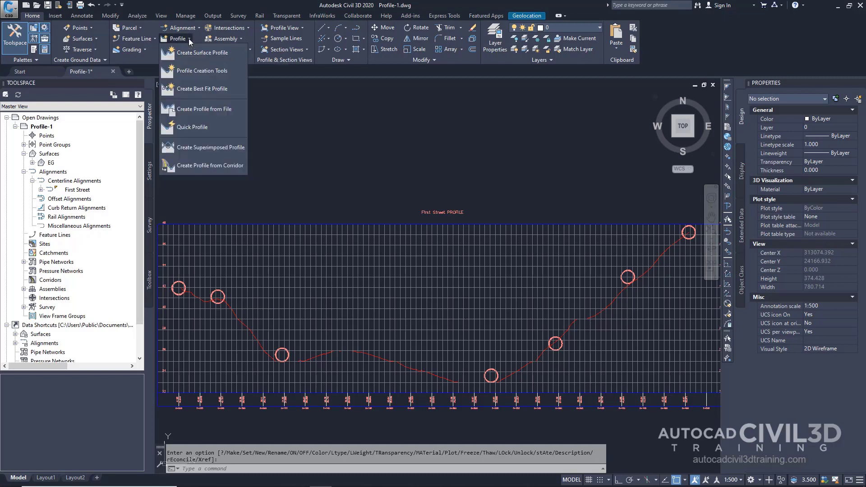
{"action": "left_click", "coordinate": [224, 73]}
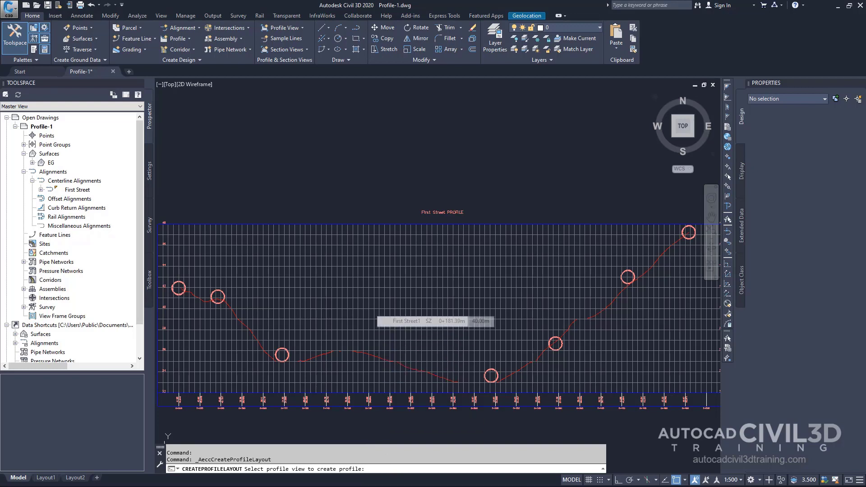
{"action": "left_click", "coordinate": [370, 309]}
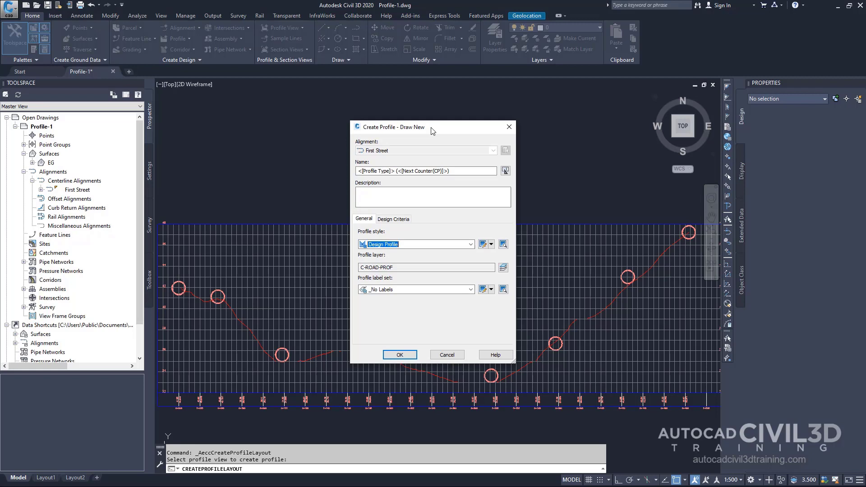
{"action": "left_click_drag", "start_coordinate": [460, 173], "coordinate": [336, 180]}
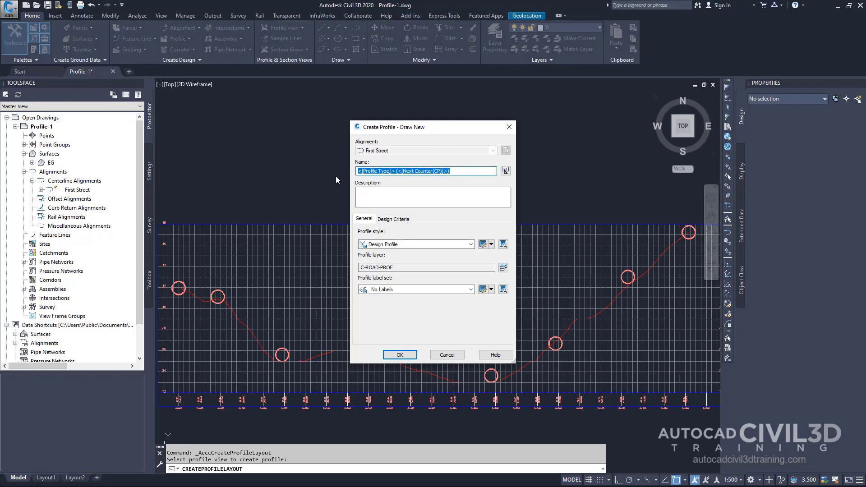
{"action": "type", "text": "Finished G"}
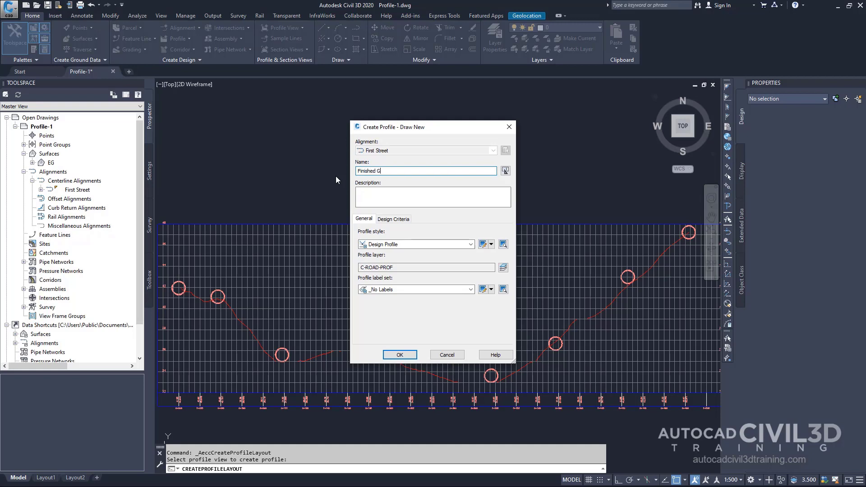
{"action": "type", "text": "rade Centerline - First Street"}
{"action": "left_click", "coordinate": [408, 293]}
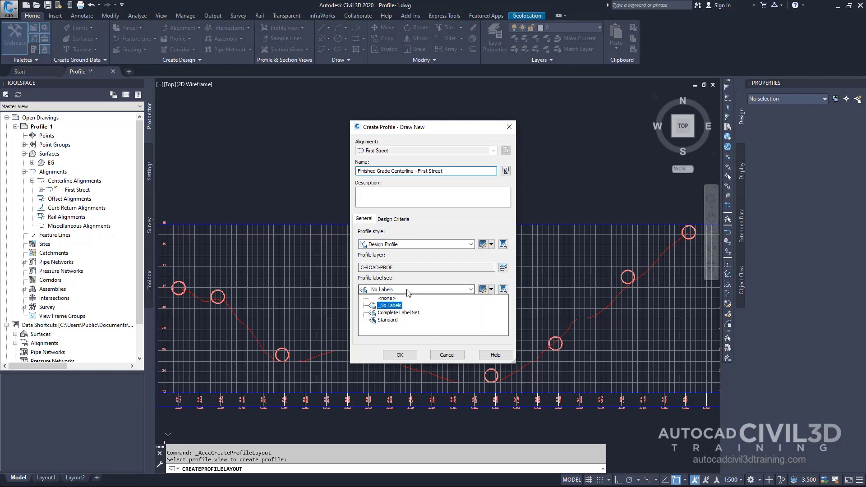
{"action": "left_click", "coordinate": [418, 318]}
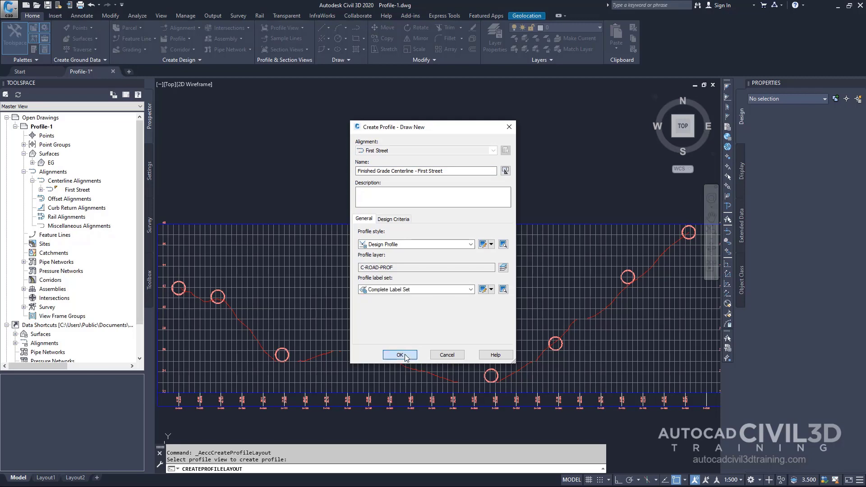
{"action": "left_click", "coordinate": [406, 356]}
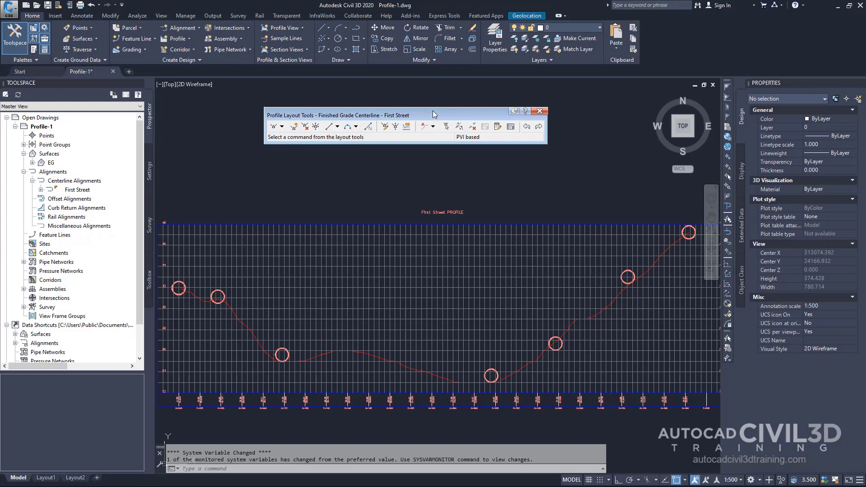
Start drawing tangents with curves for the finished grade profile, with the Endpoint and Center object snaps active
{"action": "left_click", "coordinate": [282, 126]}
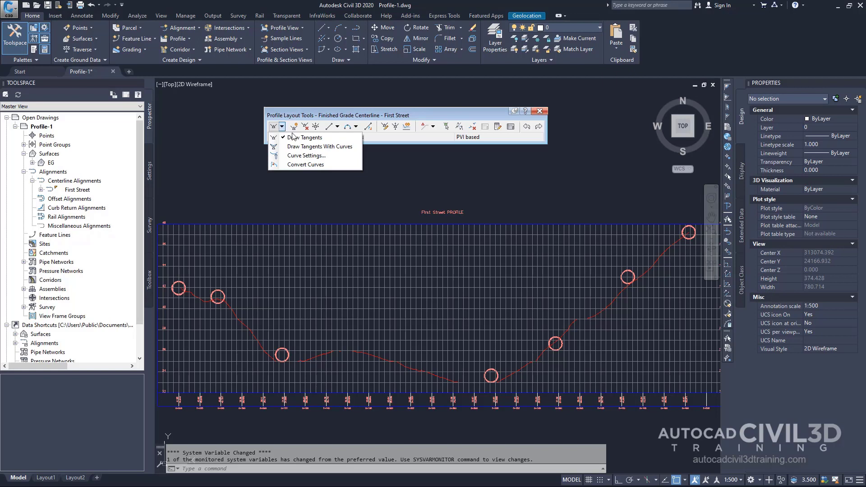
{"action": "left_click", "coordinate": [356, 148]}
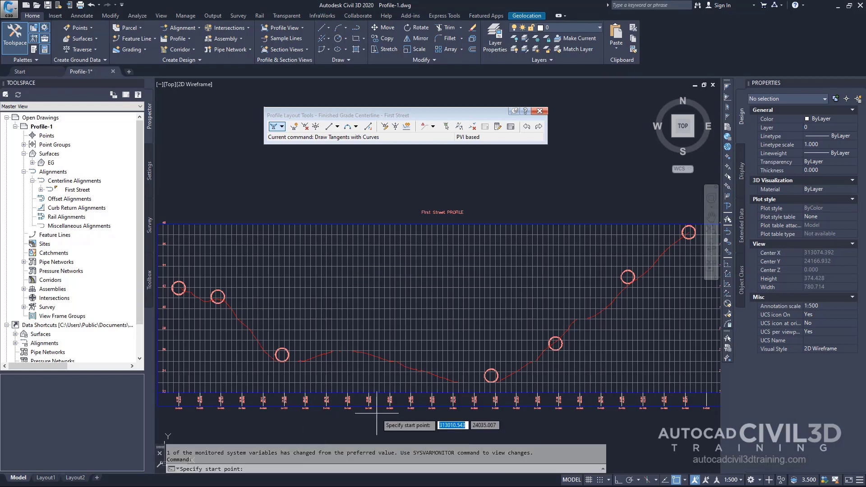
{"action": "double_click", "coordinate": [677, 480]}
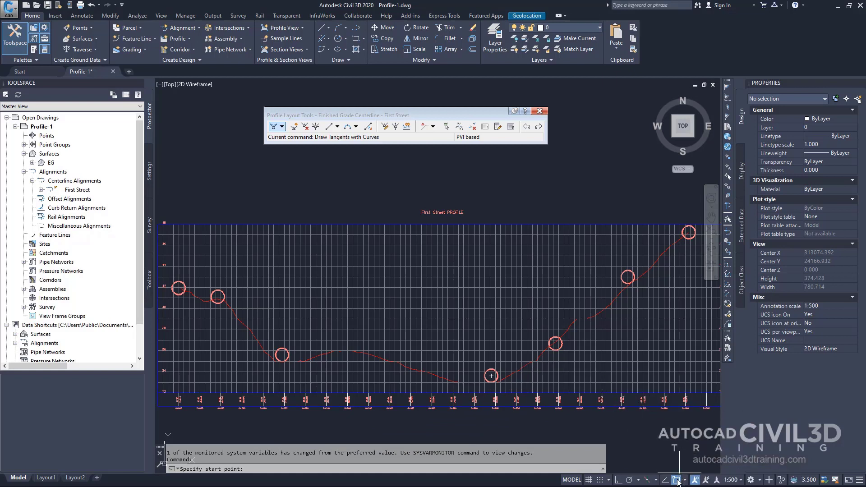
{"action": "double_click", "coordinate": [677, 479]}
{"action": "left_click", "coordinate": [686, 480]}
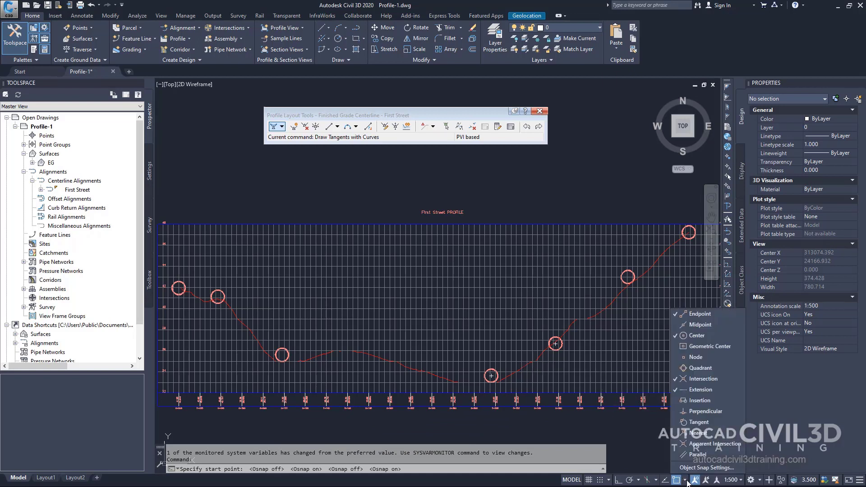
{"action": "left_click", "coordinate": [713, 315]}
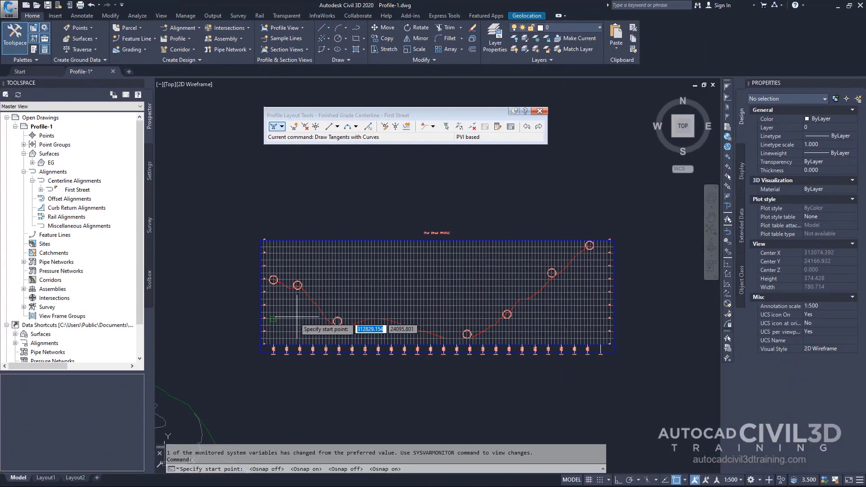
Draw the finished grade profile's tangents through the centers of the first four guide circles, starting at the lowest station
{"action": "scroll", "coordinate": [297, 318], "scroll_direction": "up", "scroll_amount": 7}
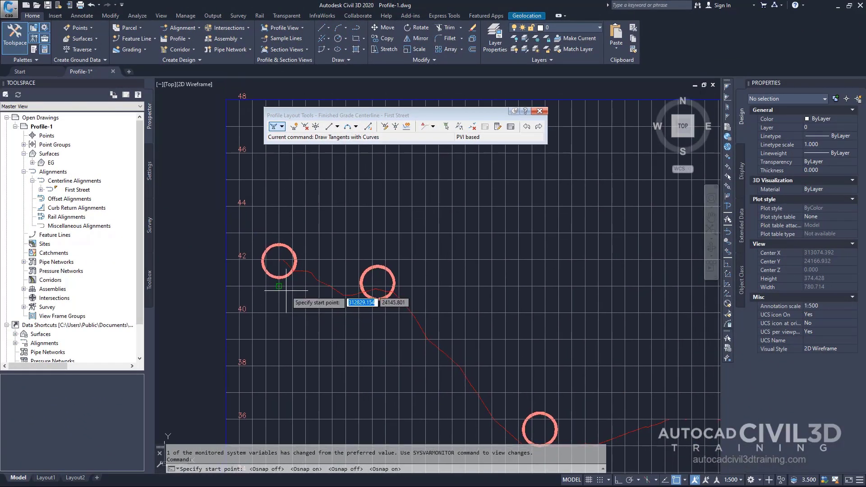
{"action": "left_click", "coordinate": [280, 261]}
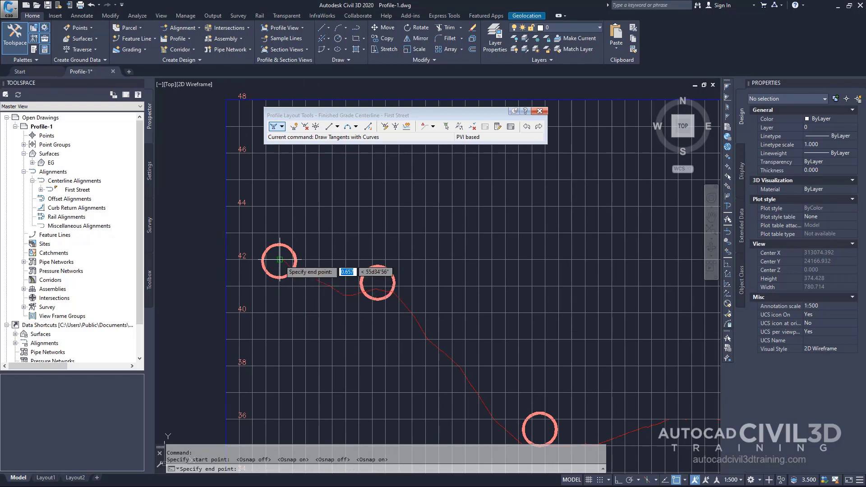
{"action": "left_click", "coordinate": [378, 283]}
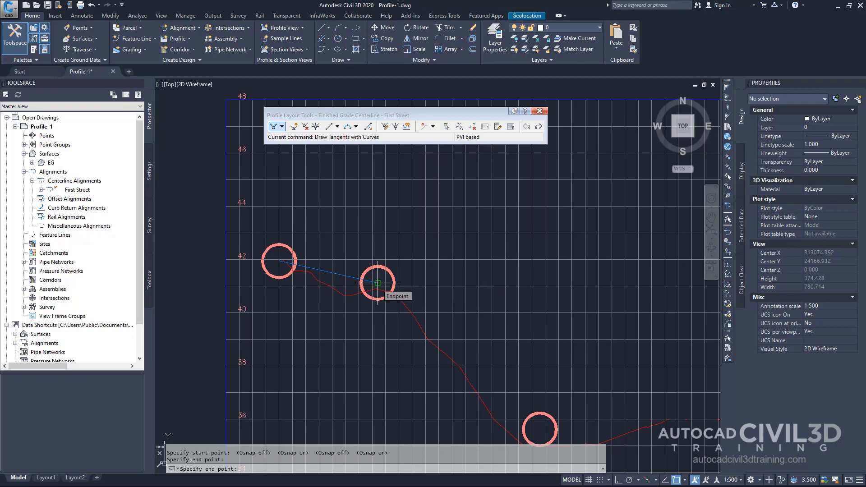
{"action": "middle_click_drag", "start_coordinate": [530, 406], "coordinate": [420, 306]}
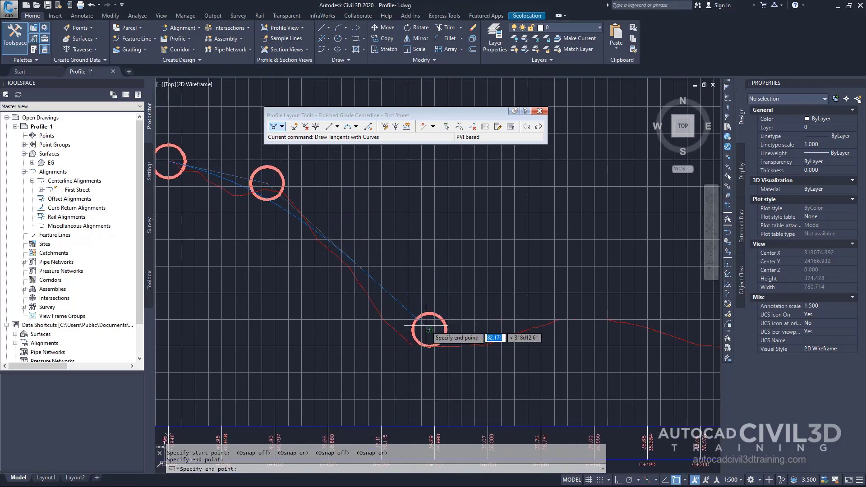
{"action": "left_click", "coordinate": [429, 330]}
{"action": "middle_click_drag", "start_coordinate": [542, 329], "coordinate": [135, 260]}
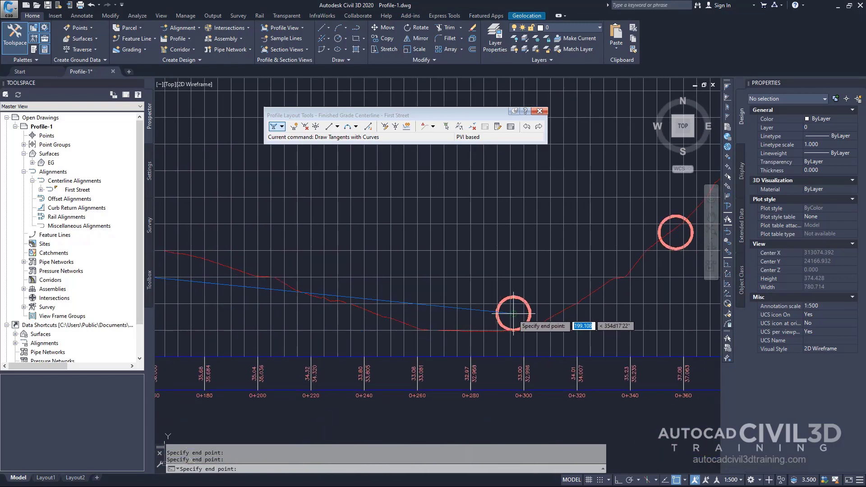
{"action": "left_click", "coordinate": [513, 313]}
Continue the finished grade profile through the centers of the last three guide circles and finish the tangents with curves
{"action": "middle_click_drag", "start_coordinate": [582, 279], "coordinate": [330, 374]}
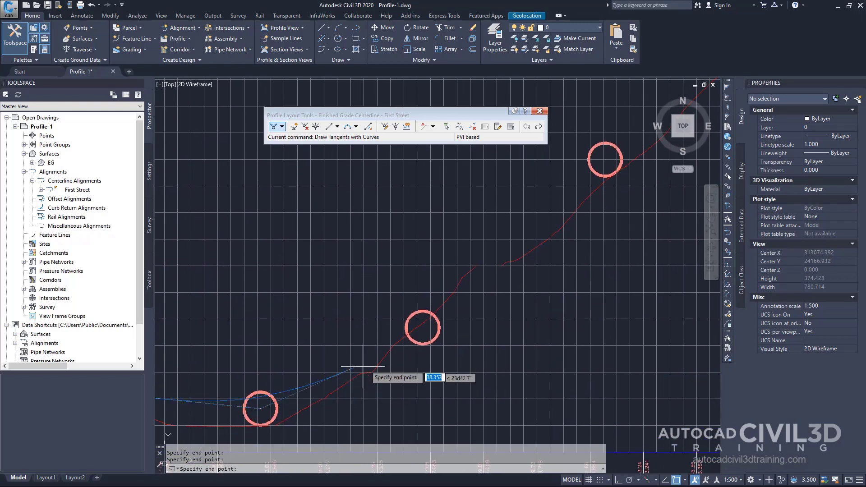
{"action": "left_click", "coordinate": [418, 335]}
{"action": "middle_click_drag", "start_coordinate": [581, 200], "coordinate": [414, 381]}
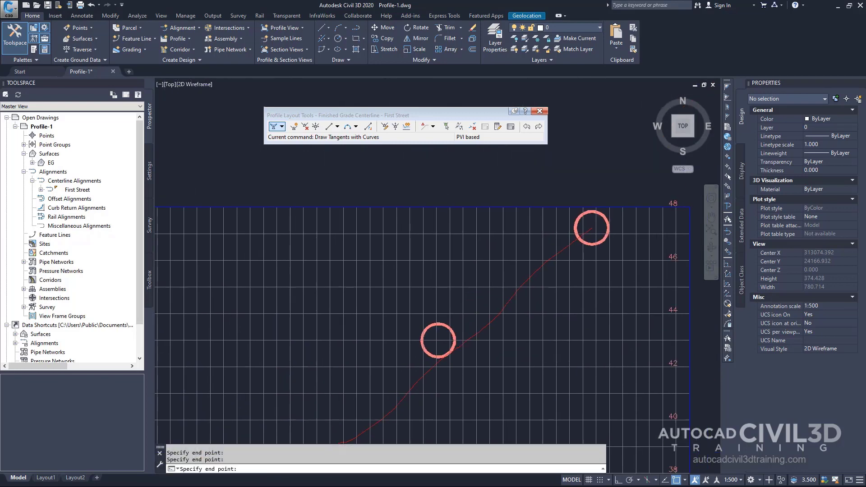
{"action": "left_click", "coordinate": [428, 358]}
{"action": "middle_click_drag", "start_coordinate": [469, 317], "coordinate": [263, 369]}
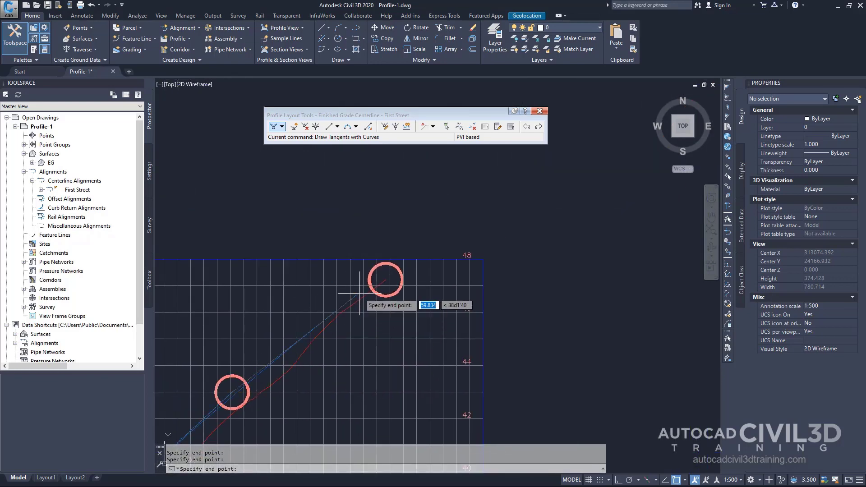
{"action": "left_click", "coordinate": [386, 280]}
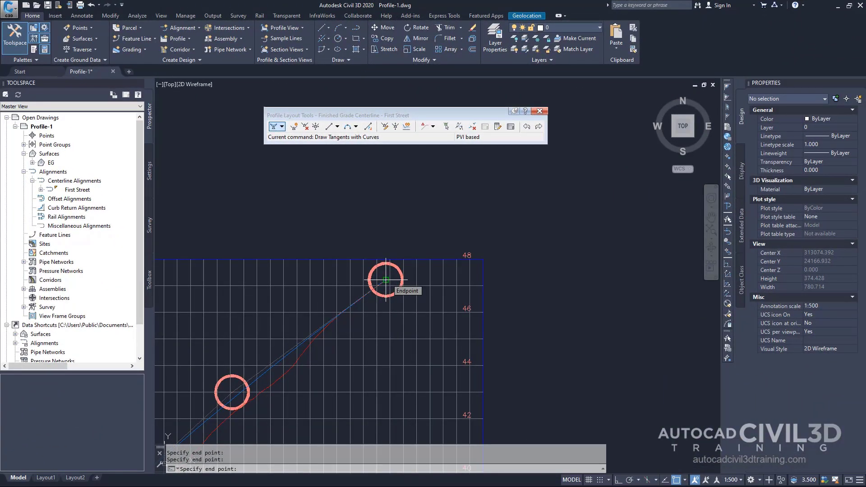
{"action": "key", "text": "Return"}
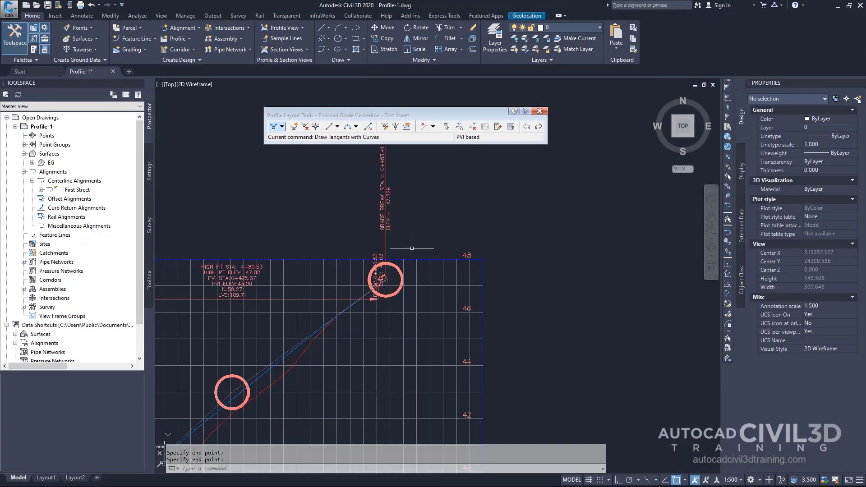
{"action": "scroll", "coordinate": [412, 248], "scroll_direction": "down", "scroll_amount": 4}
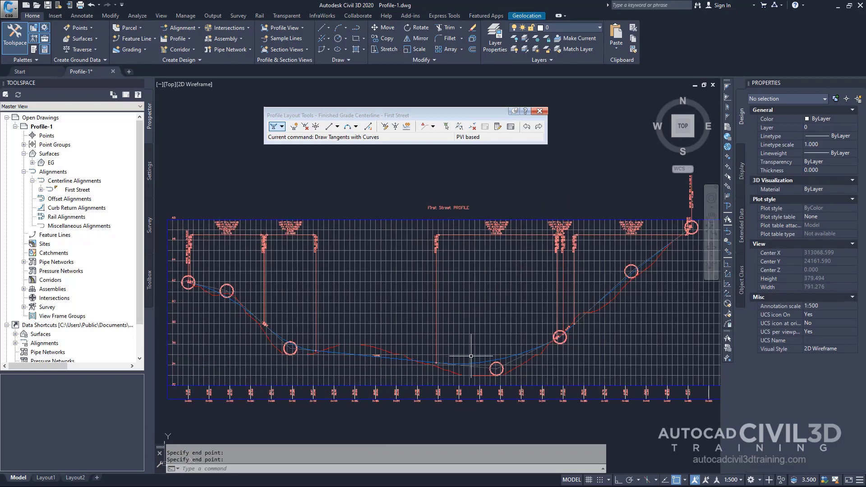
Close the profile layout tools and freeze the _PROF-ROAD-FGCL-PL layer to hide the guide circles
{"action": "left_click", "coordinate": [541, 112]}
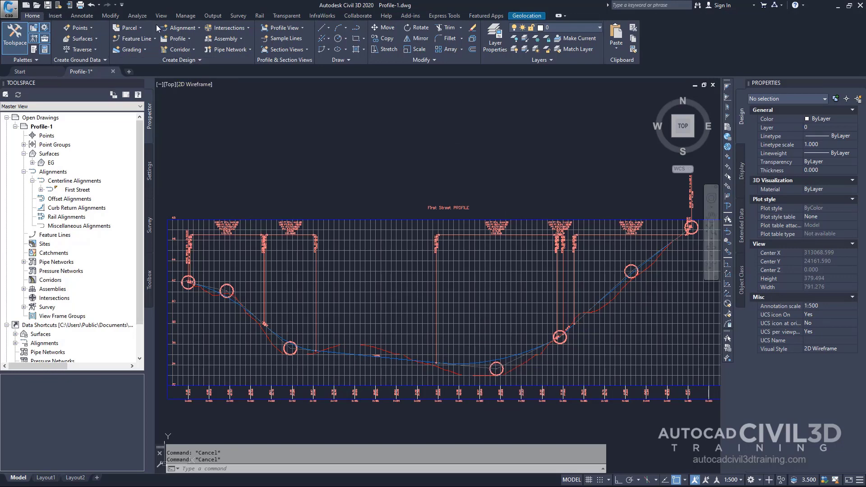
{"action": "left_click", "coordinate": [600, 28]}
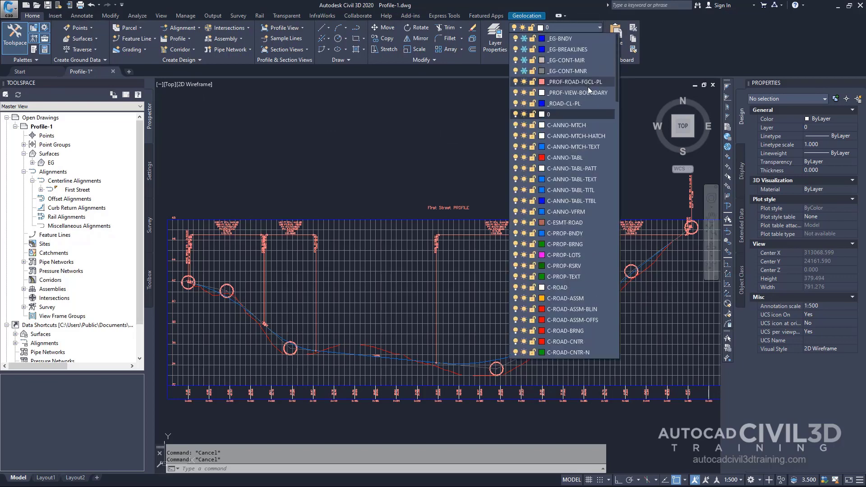
{"action": "left_click", "coordinate": [524, 82]}
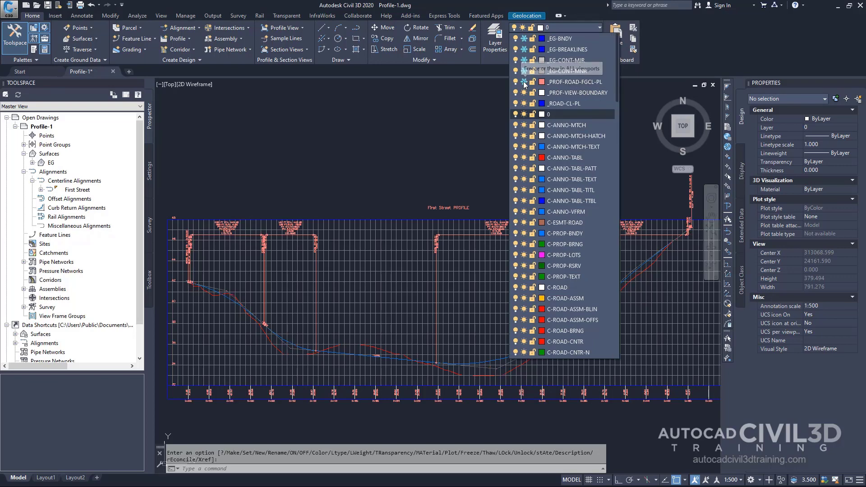
{"action": "left_click", "coordinate": [521, 127]}
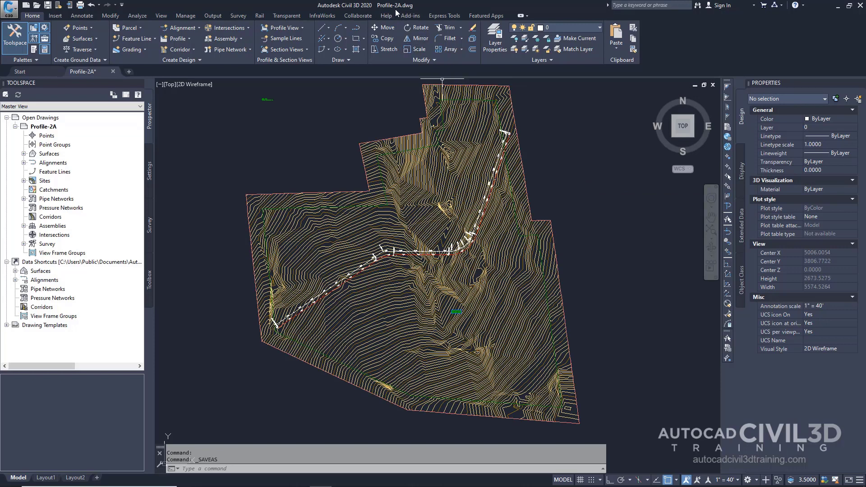
Examine the EG surface and the Ridge Road and Power Line centerline alignments in the Profile-2A drawing
{"action": "scroll", "coordinate": [349, 203], "scroll_direction": "up", "scroll_amount": 2}
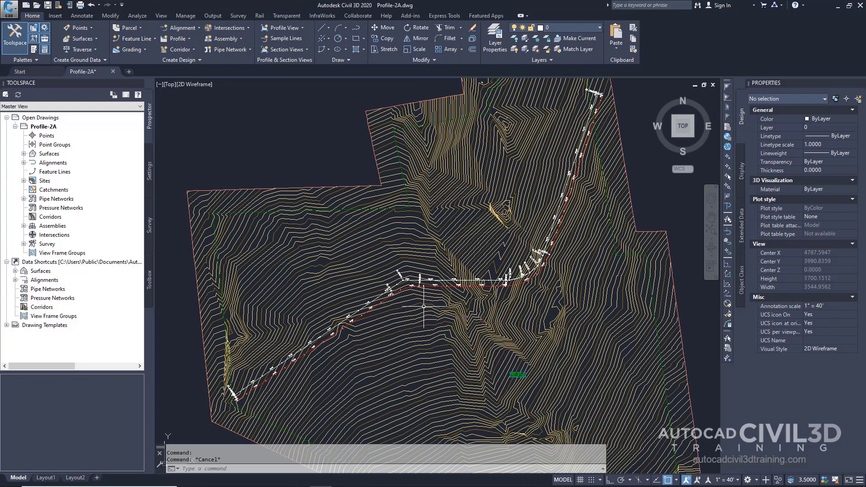
{"action": "left_click", "coordinate": [24, 153]}
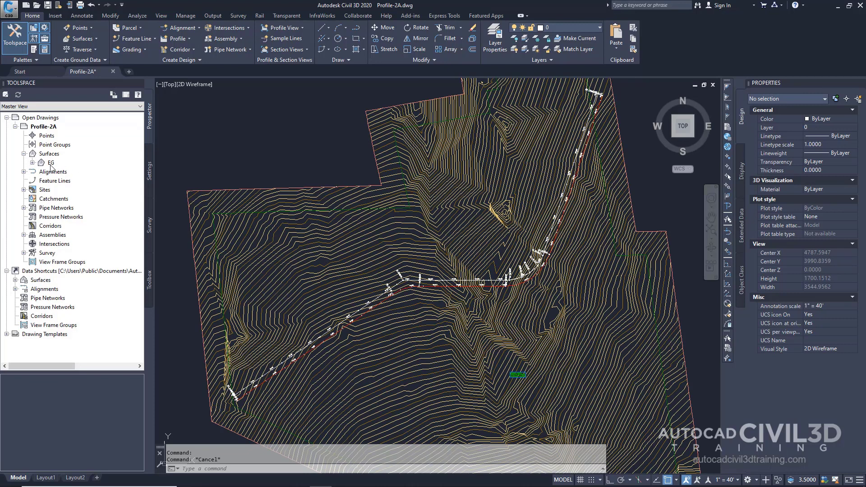
{"action": "left_click", "coordinate": [24, 172]}
{"action": "left_click", "coordinate": [33, 181]}
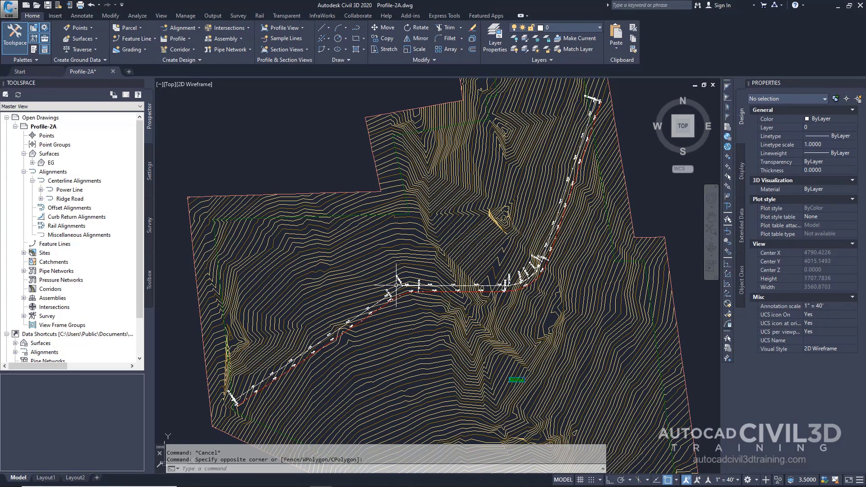
{"action": "scroll", "coordinate": [404, 299], "scroll_direction": "up", "scroll_amount": 3}
{"action": "scroll", "coordinate": [403, 298], "scroll_direction": "up", "scroll_amount": 3}
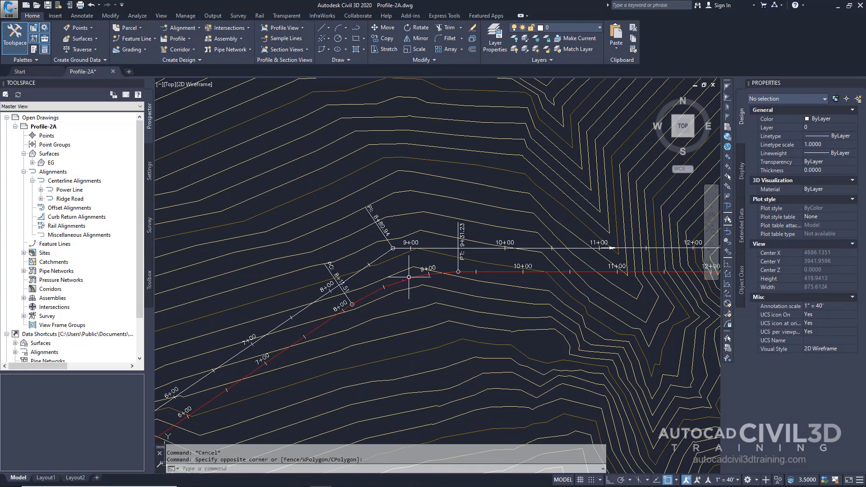
{"action": "left_click", "coordinate": [403, 280]}
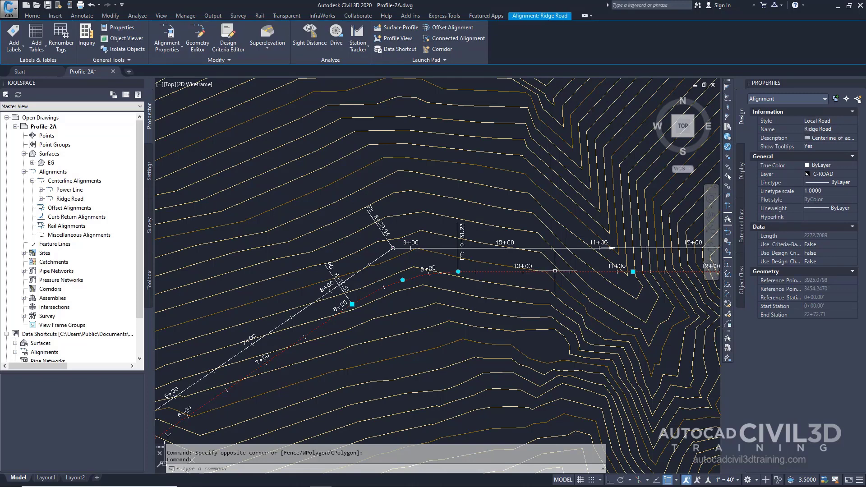
{"action": "mouse_move", "coordinate": [464, 295]}
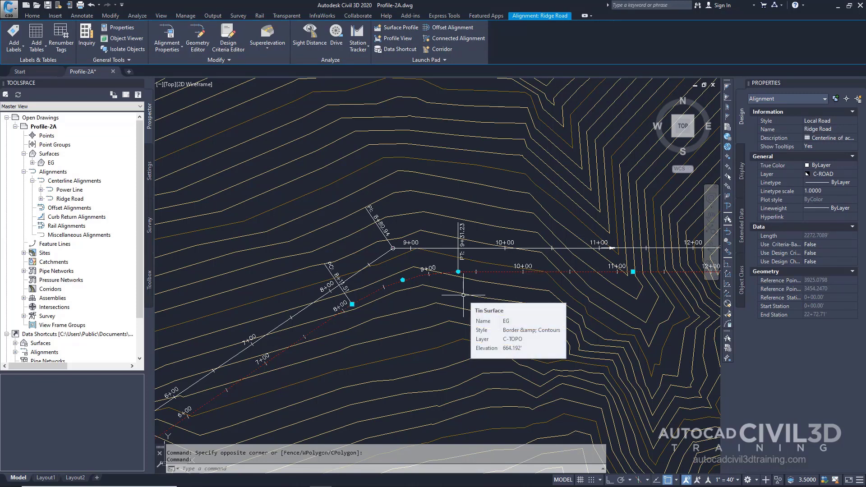
{"action": "key", "text": "Escape"}
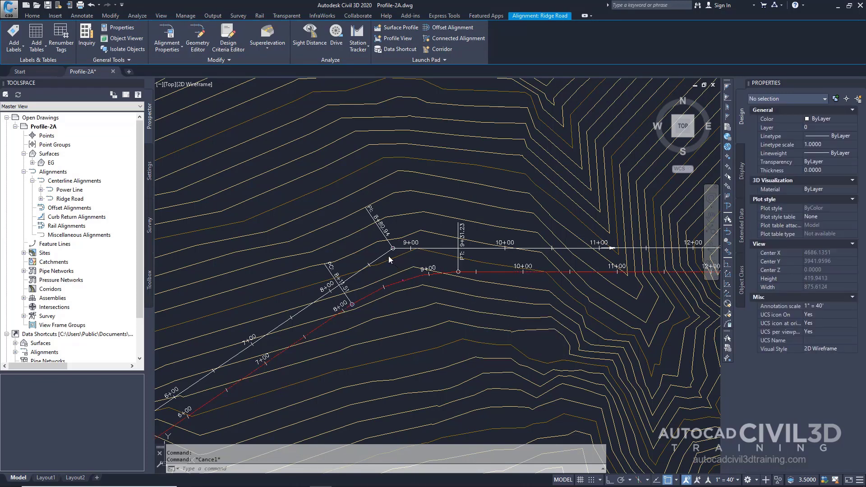
{"action": "left_click", "coordinate": [380, 257]}
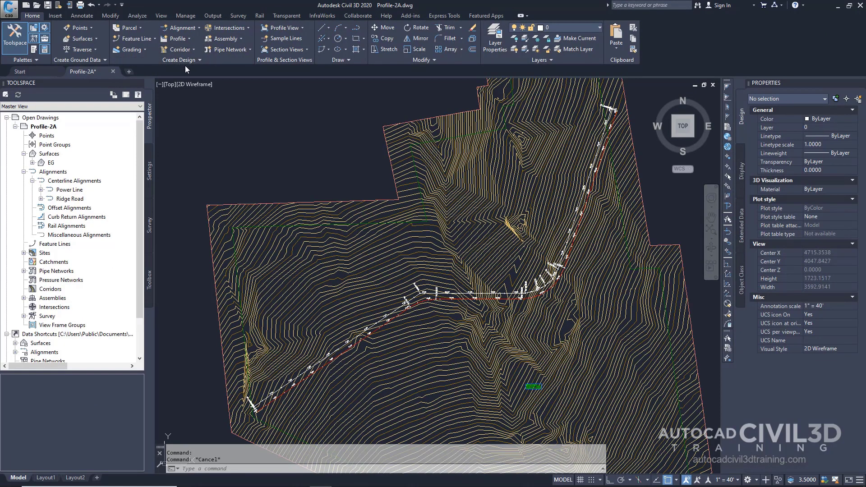
Start a surface profile for the Ridge Road alignment and add the EG surface sampled along its centerline
{"action": "left_click", "coordinate": [188, 38]}
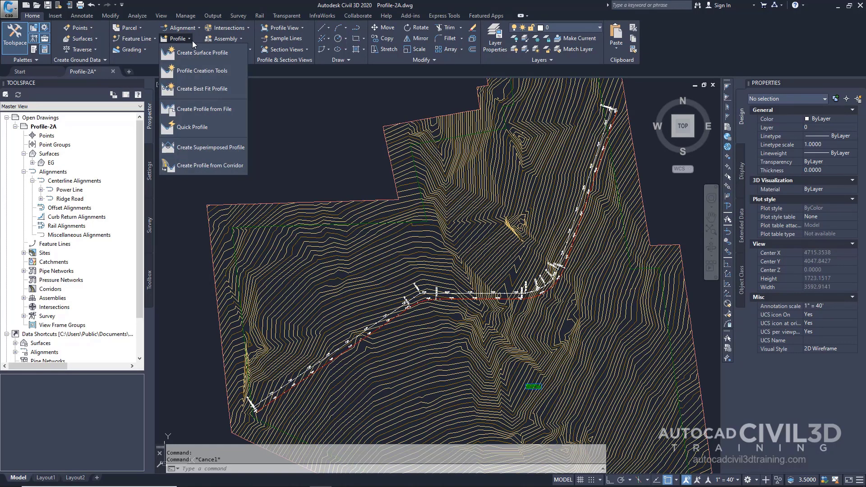
{"action": "left_click", "coordinate": [229, 53]}
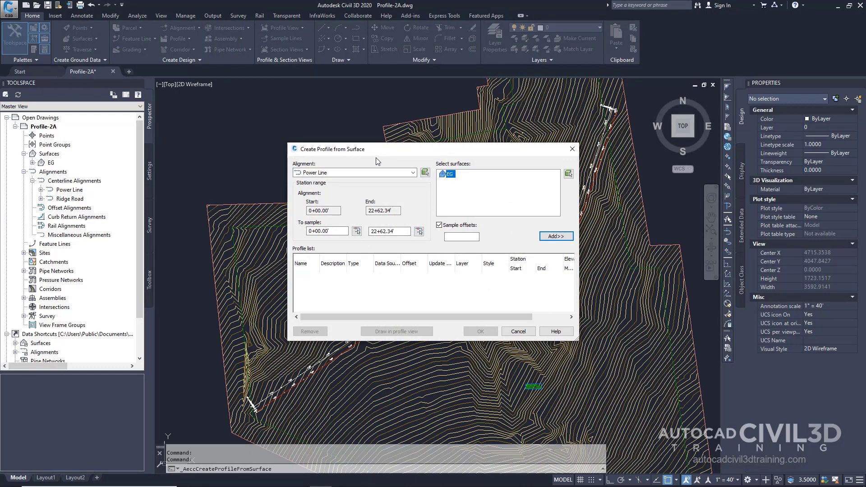
{"action": "left_click", "coordinate": [370, 172]}
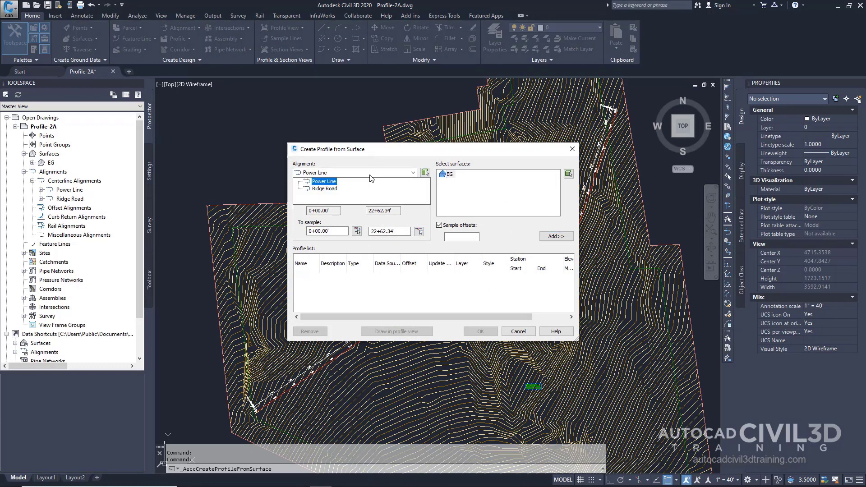
{"action": "left_click", "coordinate": [333, 189]}
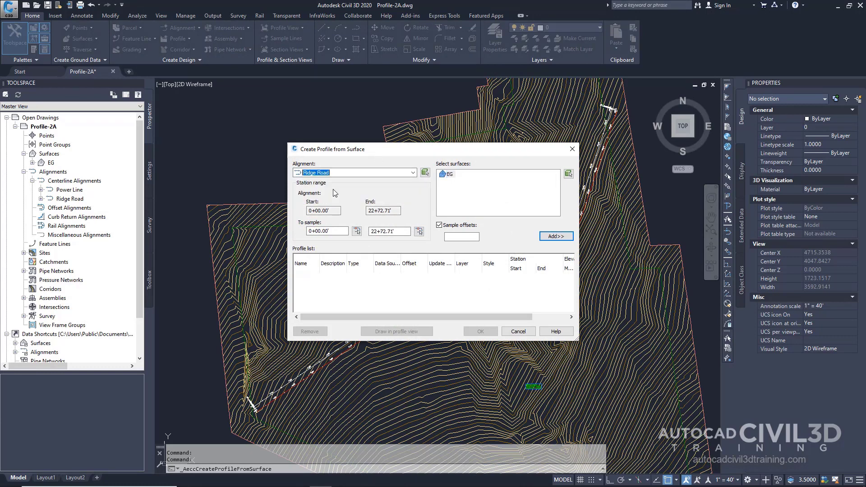
{"action": "left_click", "coordinate": [450, 175]}
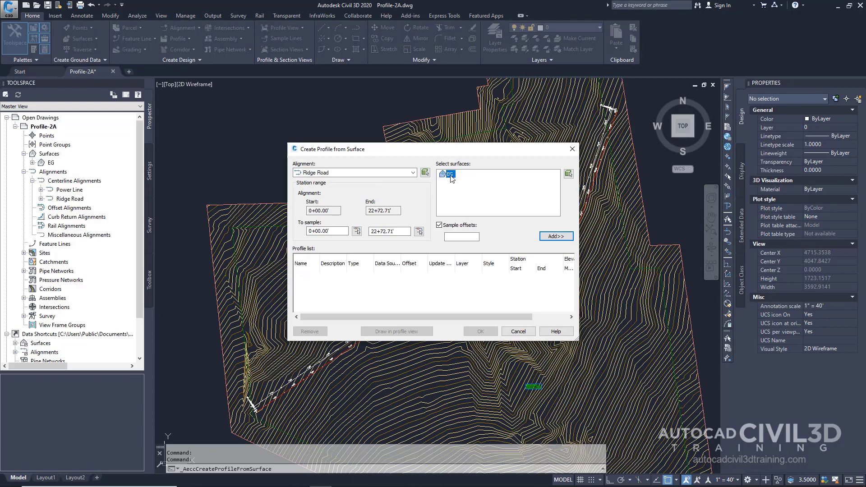
{"action": "left_click", "coordinate": [559, 237]}
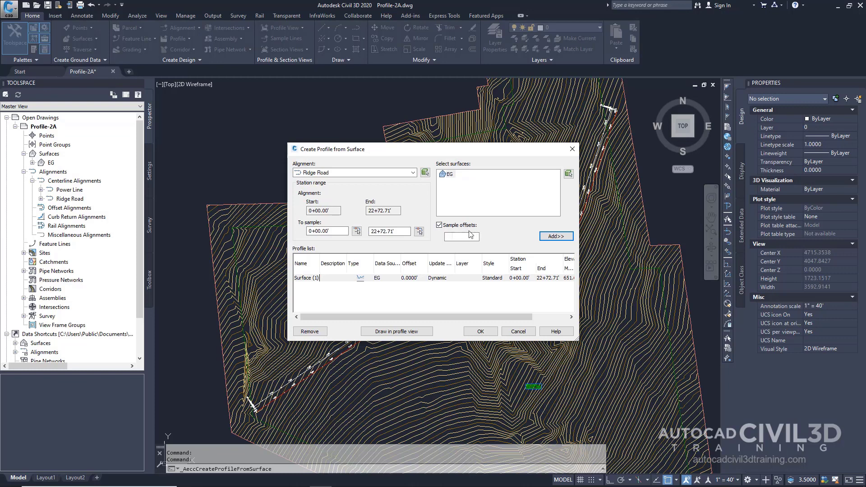
Add EG surface profiles sampled at offsets of 25 and -25 from the Ridge Road alignment
{"action": "left_click", "coordinate": [454, 237]}
{"action": "left_click", "coordinate": [455, 237]}
{"action": "type", "text": "25,25"}
{"action": "left_click", "coordinate": [557, 236]}
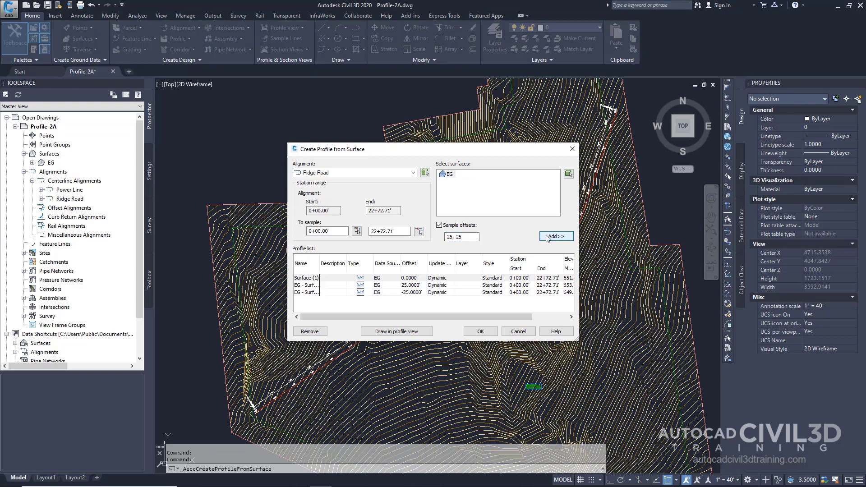
Describe the three Ridge Road profiles as Centerline for the zero offset, Right Offset for 25, and Left Offset for -25
{"action": "left_click_drag", "start_coordinate": [480, 148], "coordinate": [402, 106]}
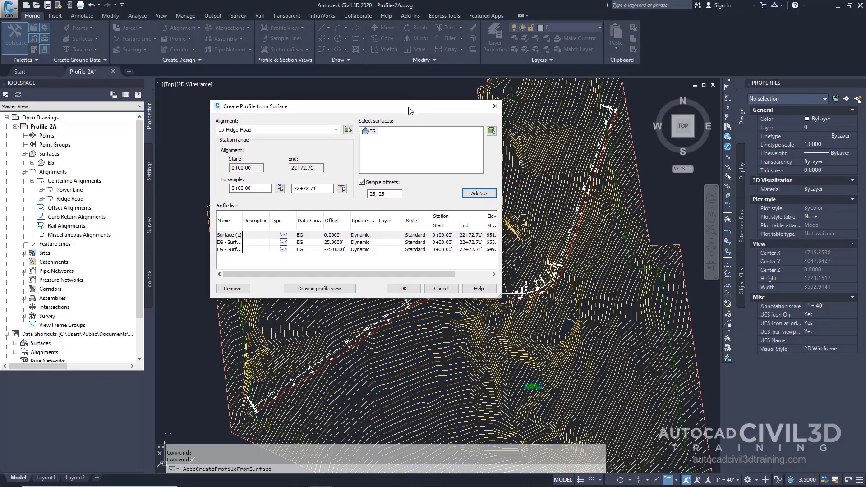
{"action": "left_click_drag", "start_coordinate": [502, 298], "coordinate": [713, 440]}
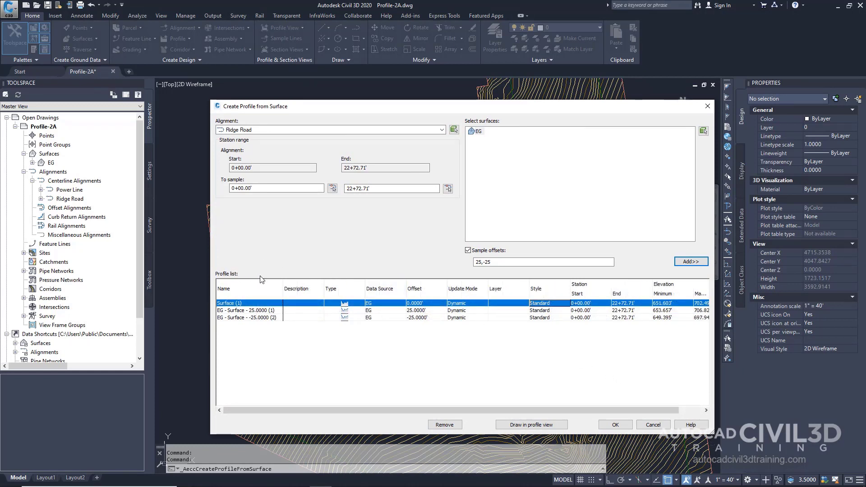
{"action": "left_click", "coordinate": [297, 304]}
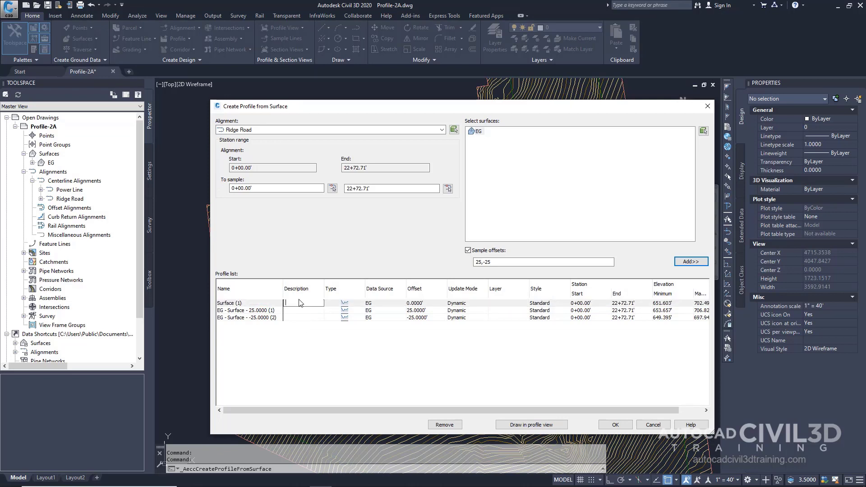
{"action": "type", "text": "Centerline"}
{"action": "left_click", "coordinate": [297, 311]}
{"action": "left_click", "coordinate": [298, 313]}
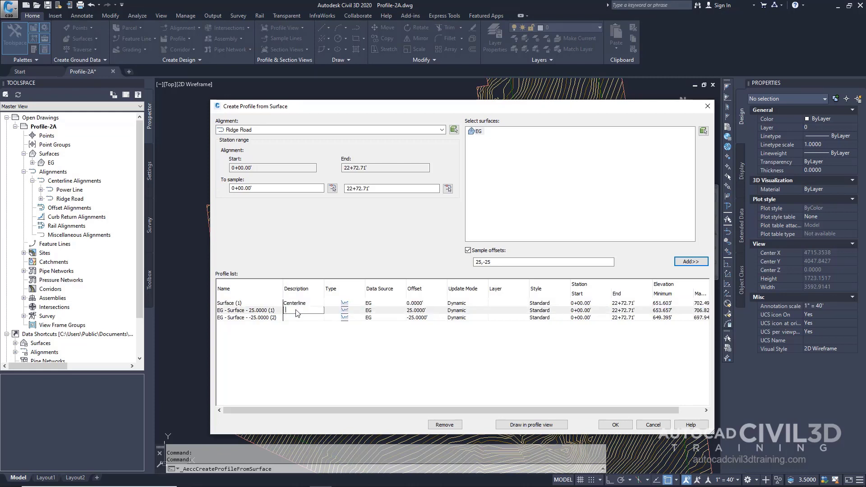
{"action": "type", "text": "Right Offset"}
{"action": "left_click", "coordinate": [299, 319]}
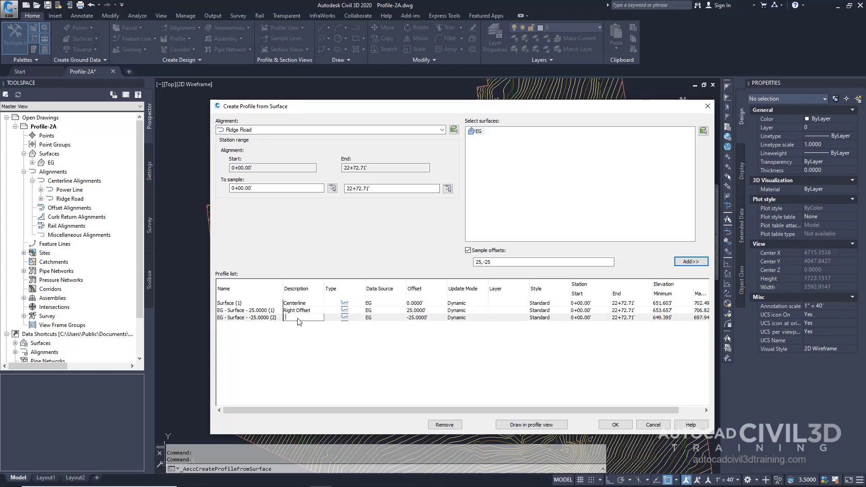
{"action": "type", "text": "Left Offset"}
{"action": "left_click", "coordinate": [356, 303]}
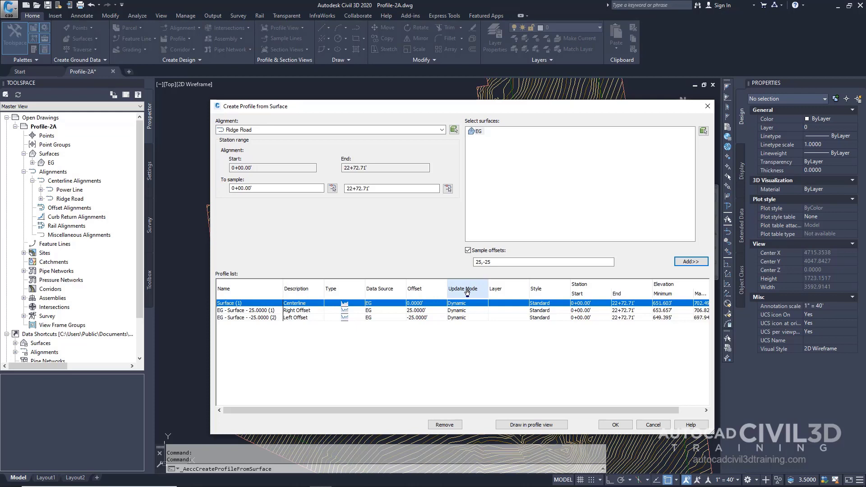
Set the Left Offset profile's update mode to Static, create the surface profiles, and dismiss the event report
{"action": "left_click", "coordinate": [459, 320]}
{"action": "left_click", "coordinate": [459, 320]}
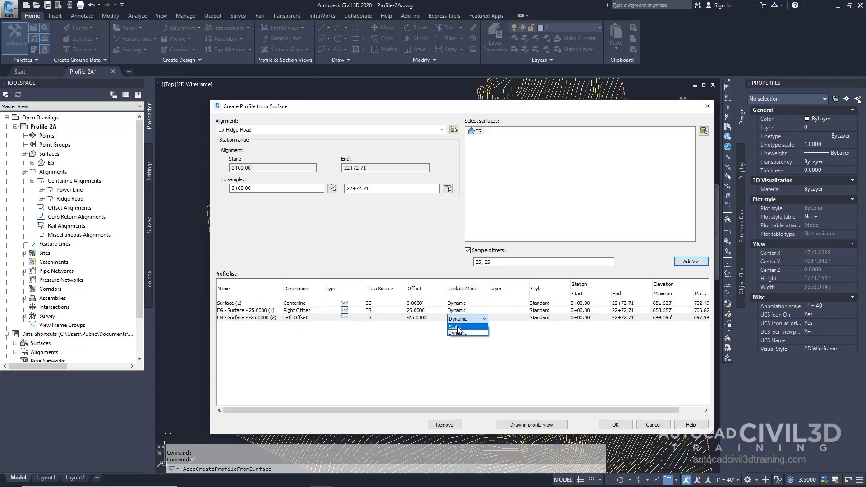
{"action": "left_click", "coordinate": [455, 327]}
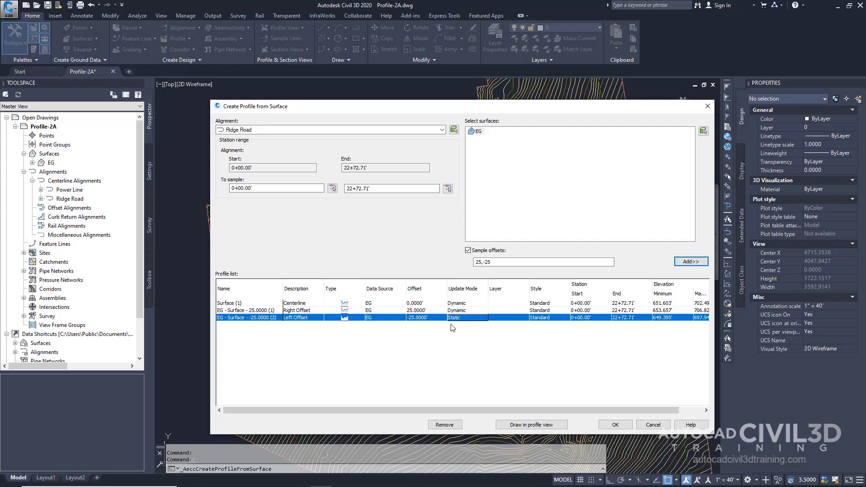
{"action": "left_click", "coordinate": [616, 426]}
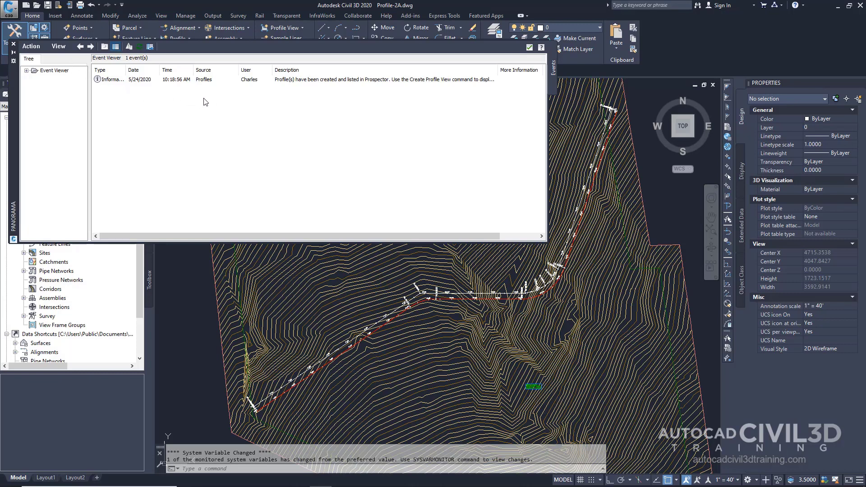
{"action": "left_click", "coordinate": [530, 48]}
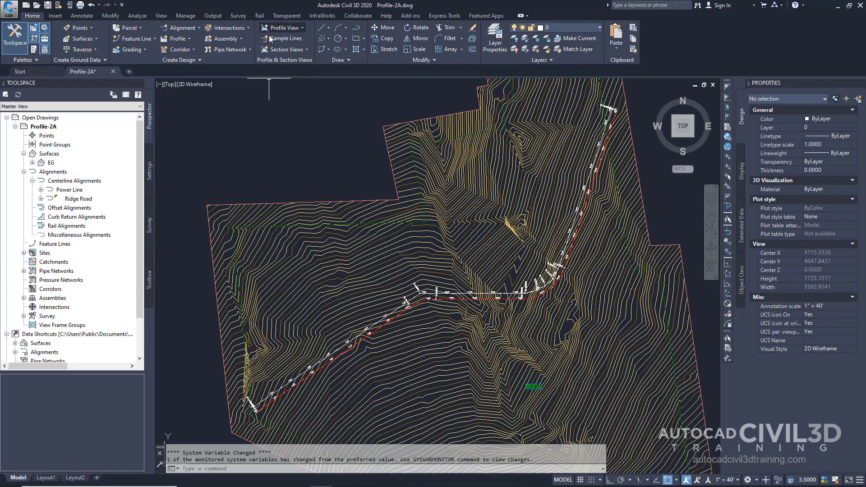
Start creating a profile view for the Ridge Road alignment
{"action": "left_click", "coordinate": [302, 28]}
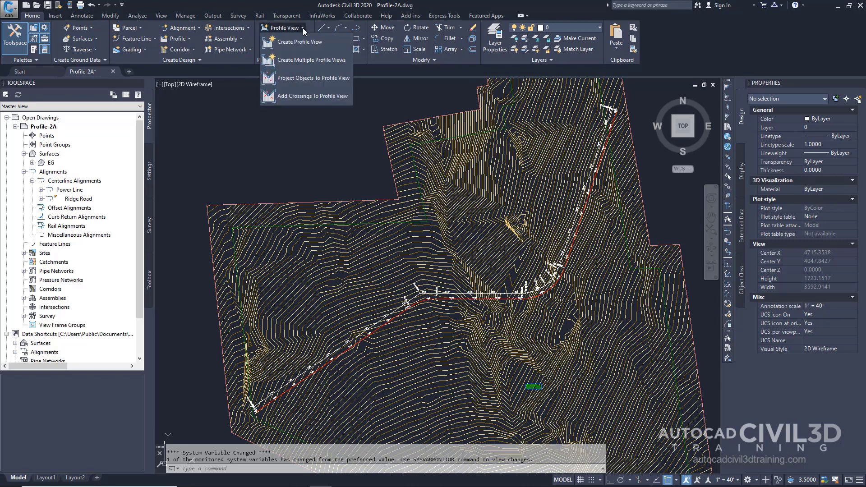
{"action": "left_click", "coordinate": [335, 47]}
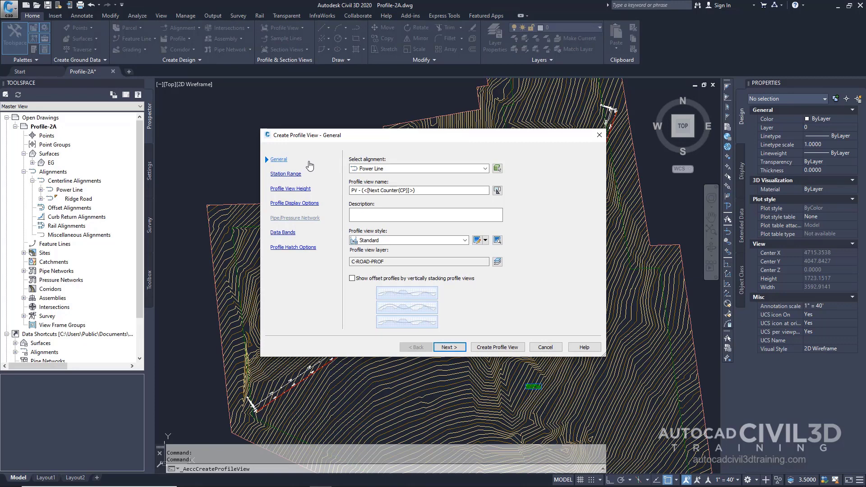
{"action": "left_click", "coordinate": [396, 170]}
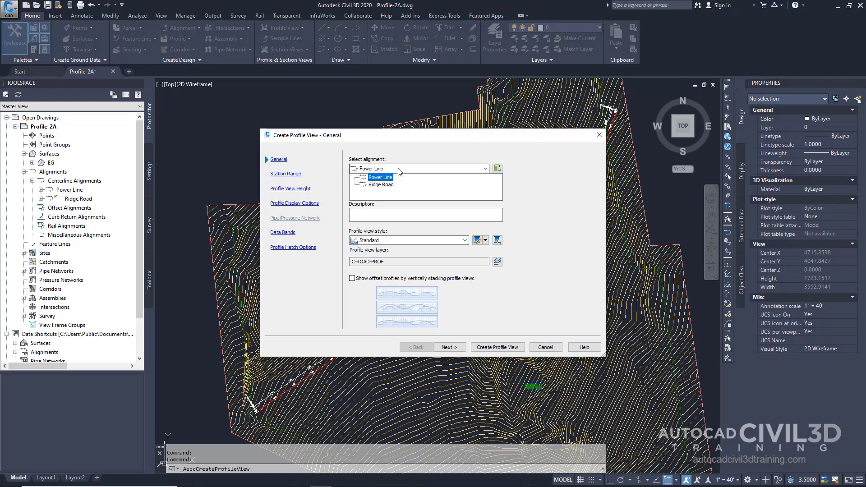
{"action": "left_click", "coordinate": [387, 185]}
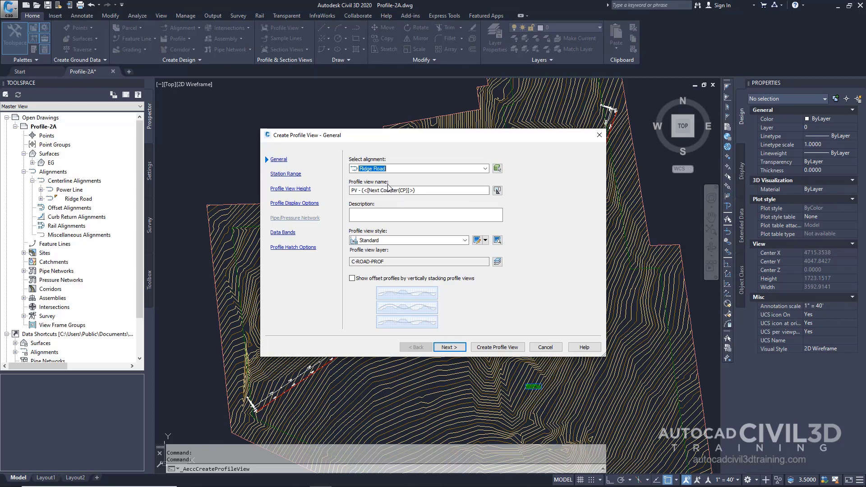
In the profile view's display options, set the Left Offset profile's style to Existing Ground
{"action": "left_click", "coordinate": [314, 205]}
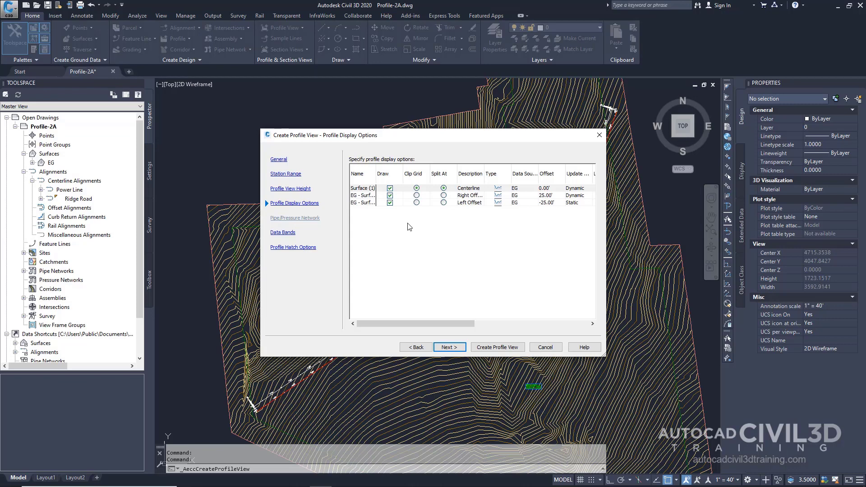
{"action": "left_click_drag", "start_coordinate": [412, 139], "coordinate": [295, 106]}
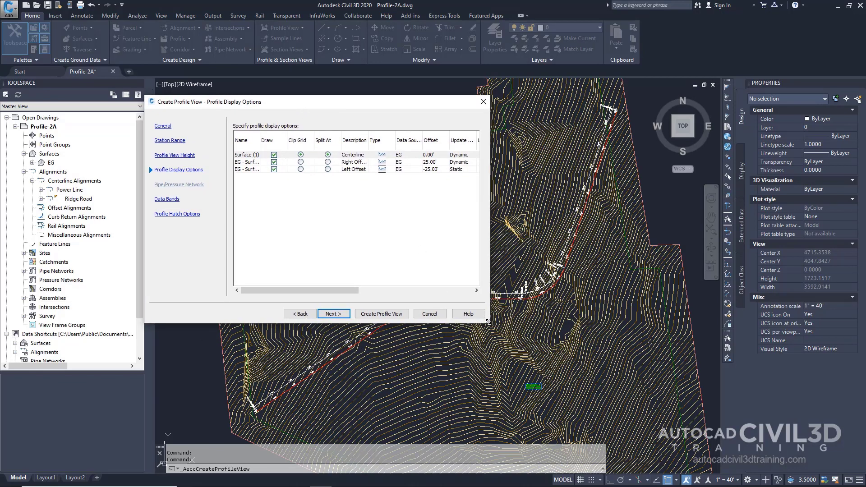
{"action": "left_click_drag", "start_coordinate": [489, 322], "coordinate": [801, 444]}
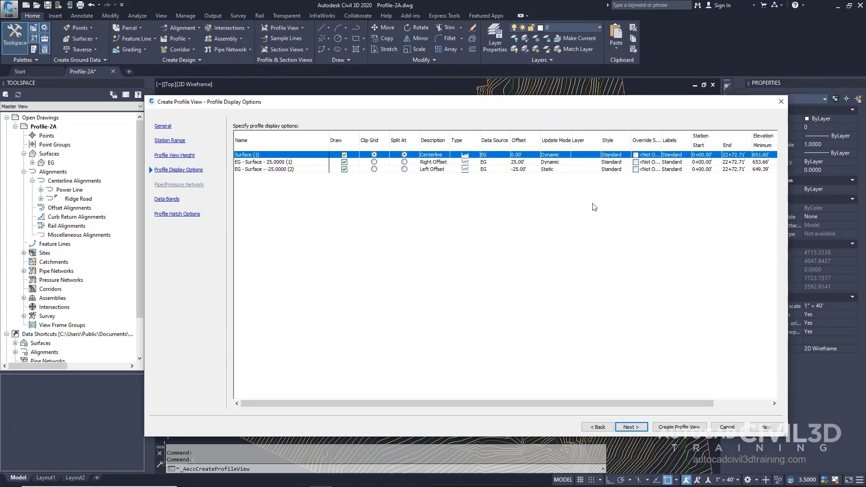
{"action": "double_click", "coordinate": [617, 172]}
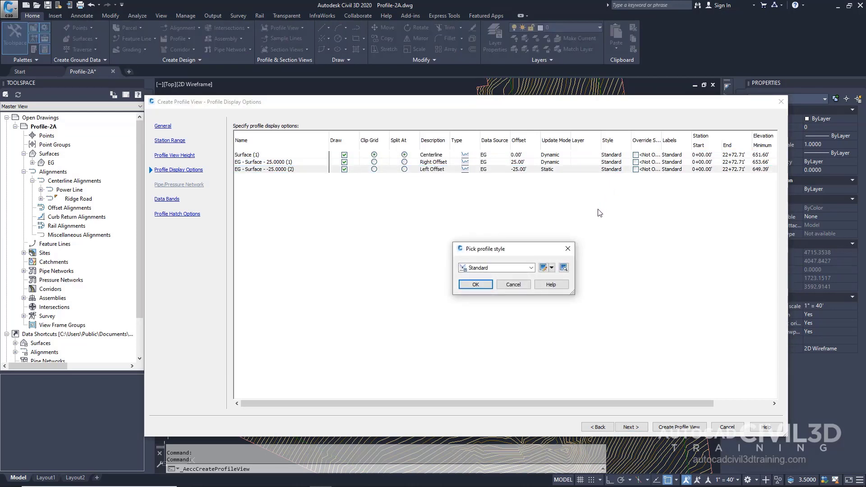
{"action": "left_click", "coordinate": [514, 268]}
{"action": "left_click", "coordinate": [507, 285]}
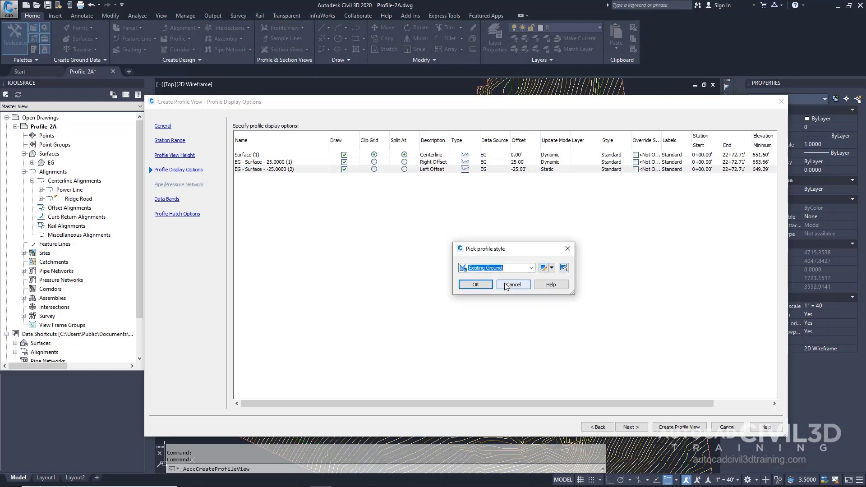
{"action": "left_click", "coordinate": [475, 285]}
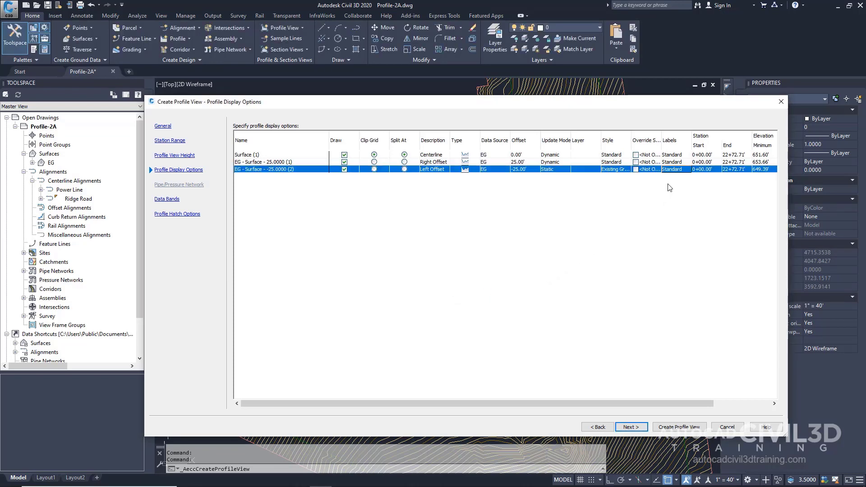
Set the Left Offset profile's label set to <None>
{"action": "left_click", "coordinate": [675, 170]}
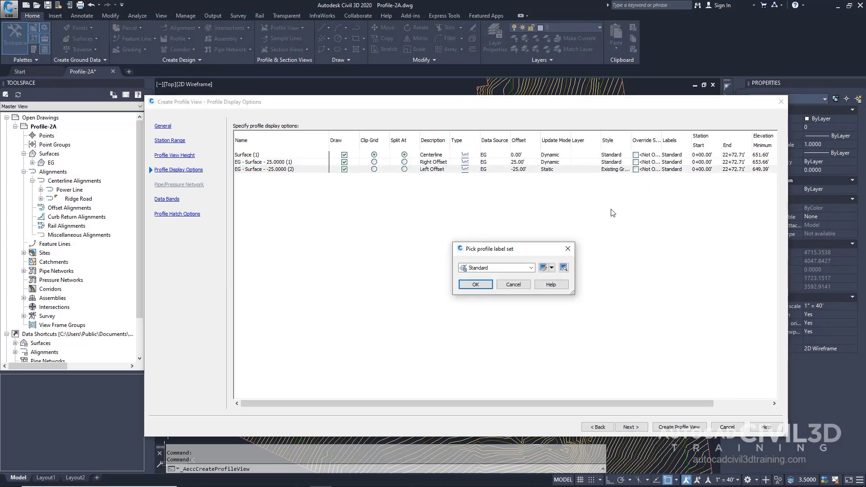
{"action": "left_click", "coordinate": [531, 267]}
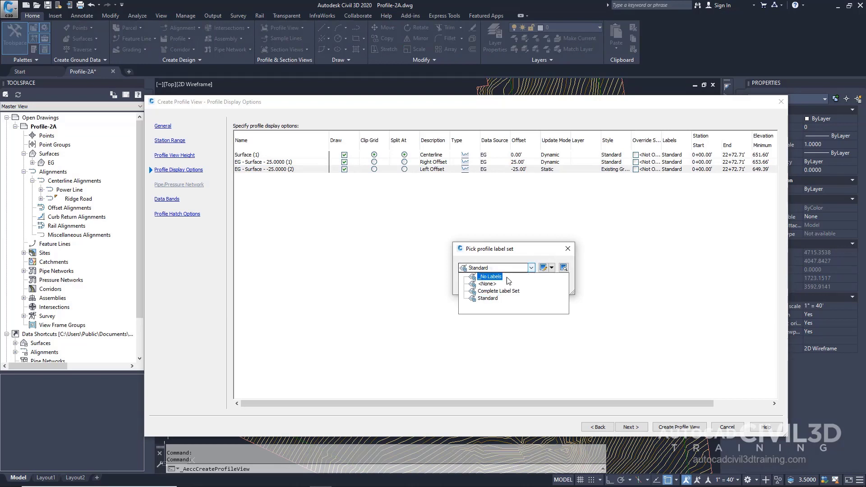
{"action": "left_click", "coordinate": [493, 284]}
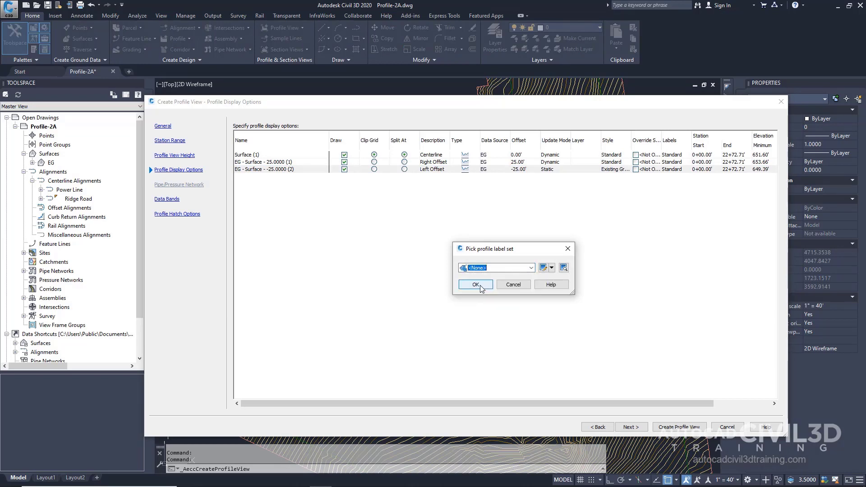
{"action": "left_click", "coordinate": [480, 285]}
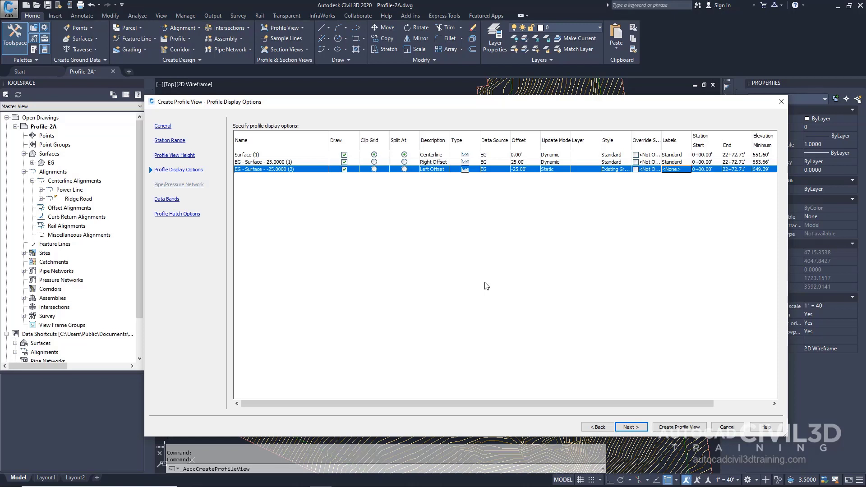
Set the Right Offset profile's style to Existing Ground in the profile display options
{"action": "left_click", "coordinate": [613, 162]}
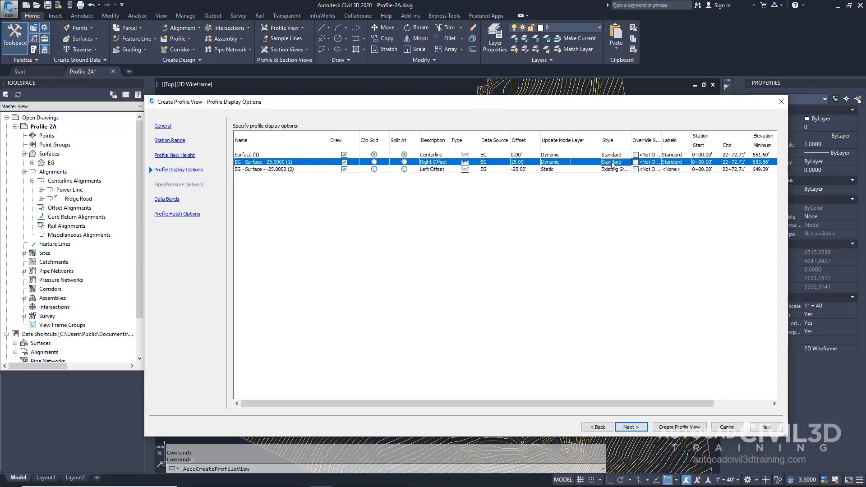
{"action": "left_click", "coordinate": [613, 163]}
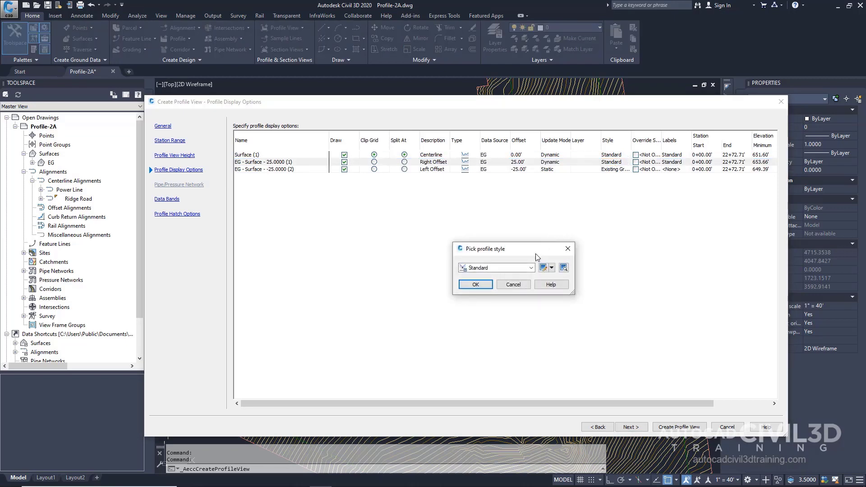
{"action": "left_click", "coordinate": [532, 268]}
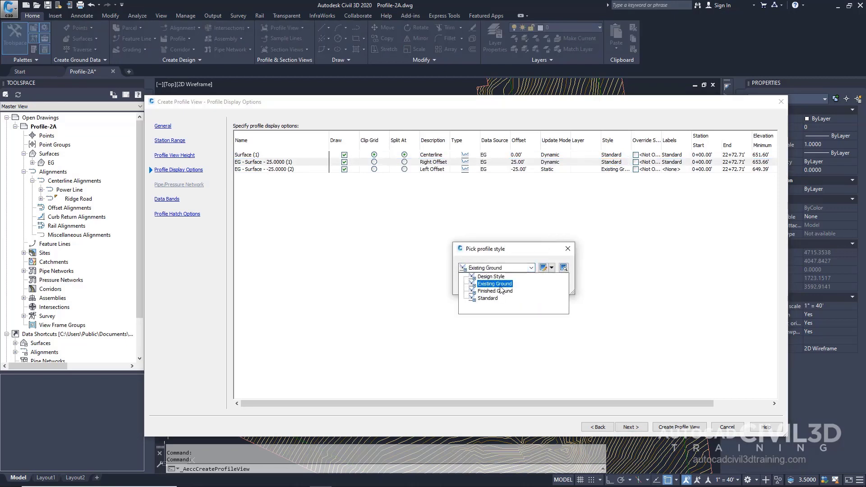
{"action": "left_click", "coordinate": [484, 282]}
{"action": "left_click", "coordinate": [475, 284]}
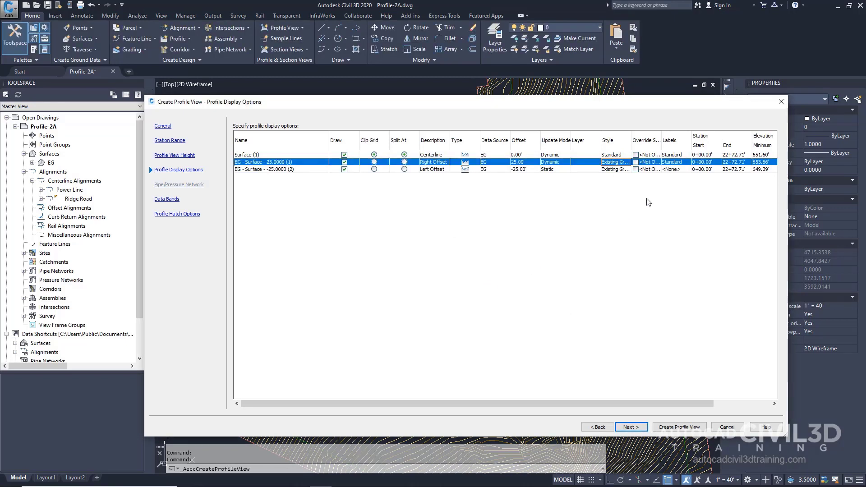
Set the Right Offset profile's label set to <None>
{"action": "left_click", "coordinate": [675, 162]}
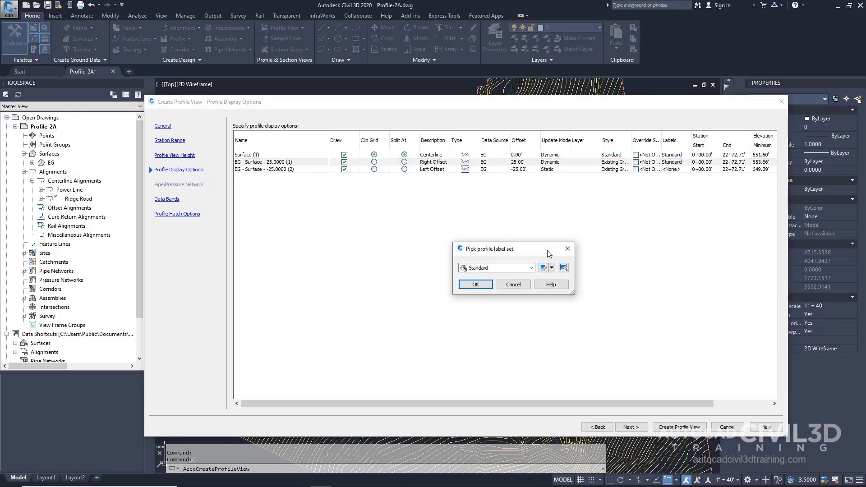
{"action": "left_click", "coordinate": [531, 268]}
{"action": "left_click", "coordinate": [483, 277]}
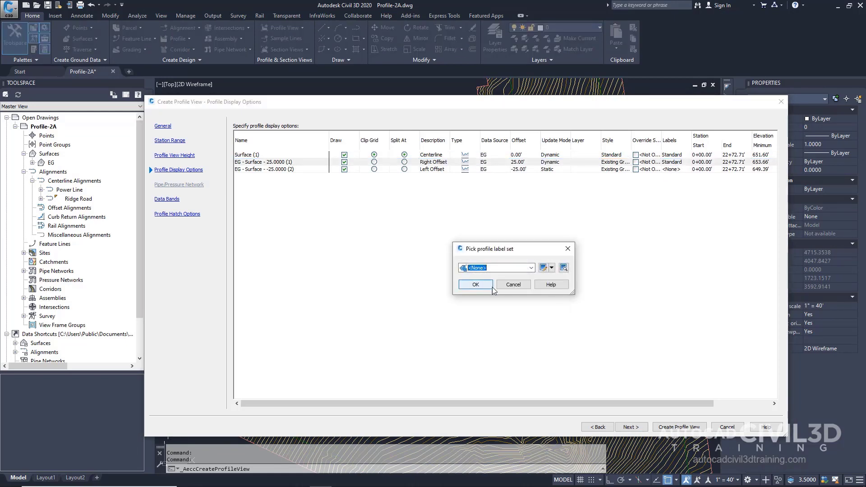
{"action": "left_click", "coordinate": [475, 284]}
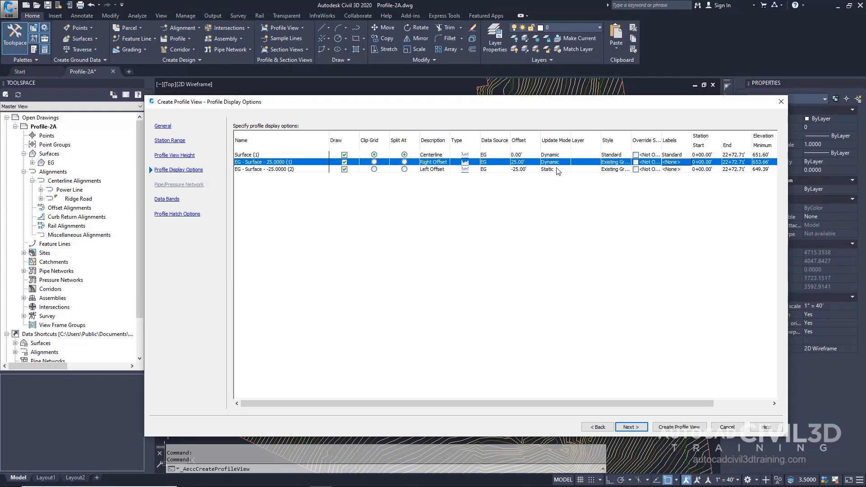
Set the Centerline profile's style to Existing Ground in the profile display options
{"action": "left_click", "coordinate": [607, 155]}
{"action": "left_click", "coordinate": [607, 155]}
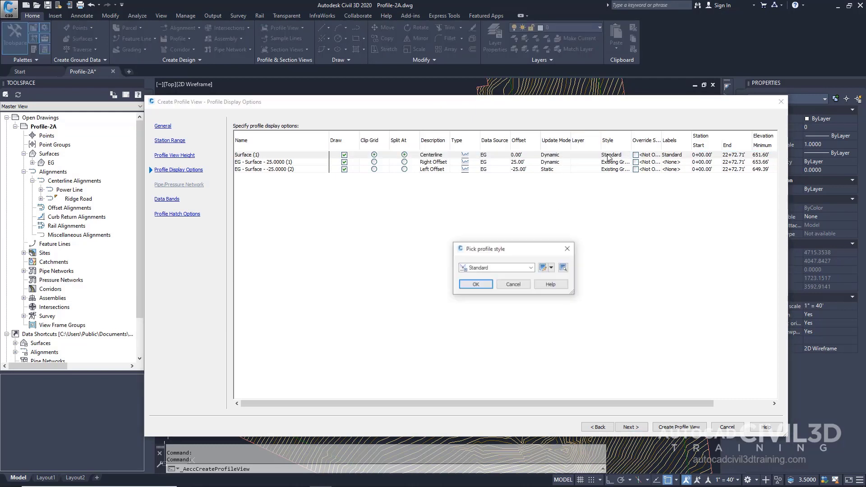
{"action": "left_click", "coordinate": [506, 266]}
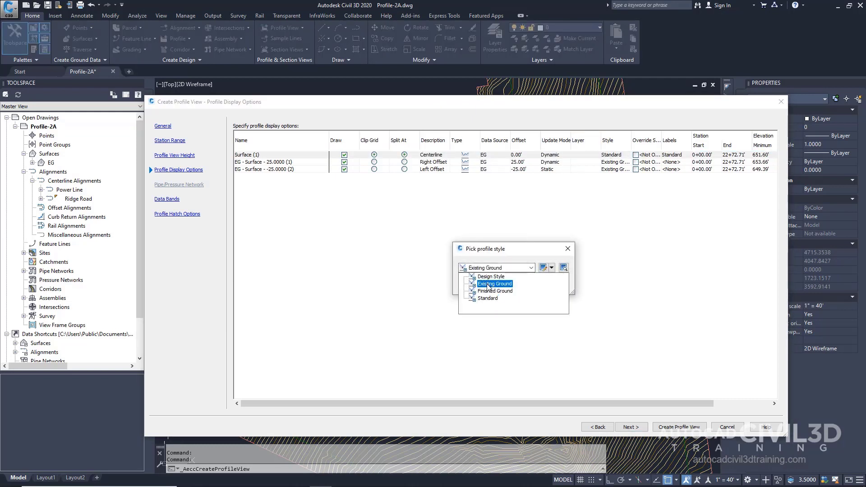
{"action": "left_click", "coordinate": [487, 285]}
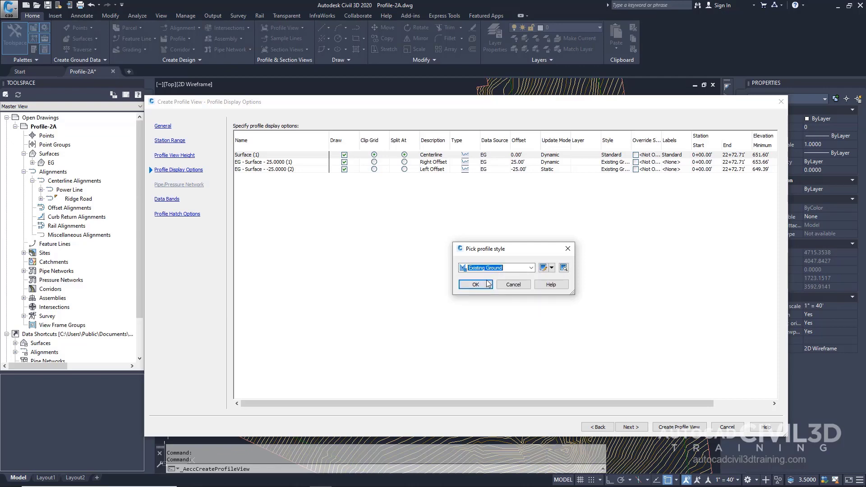
{"action": "left_click", "coordinate": [476, 285]}
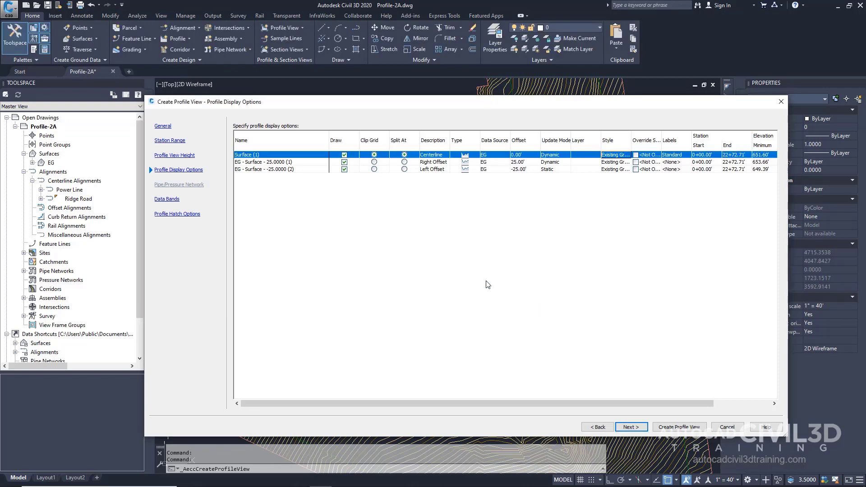
Set the Centerline profile's label set to <None>
{"action": "left_click", "coordinate": [677, 155]}
{"action": "left_click", "coordinate": [524, 268]}
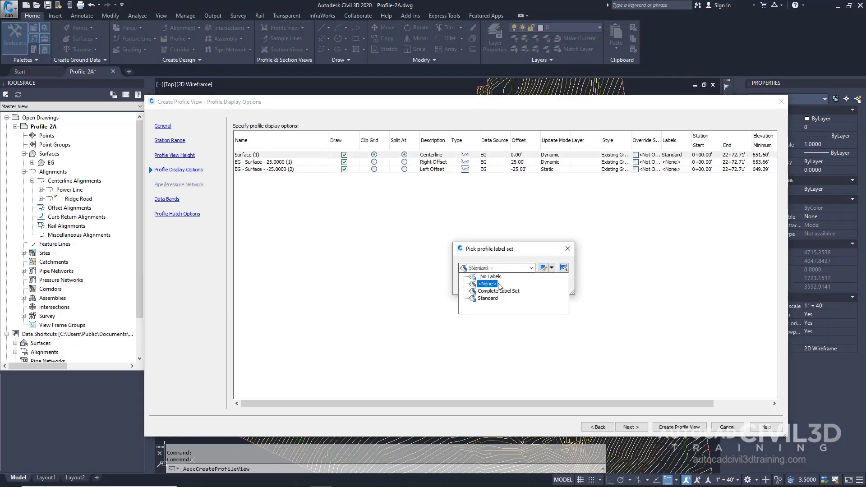
{"action": "left_click", "coordinate": [490, 276]}
{"action": "left_click", "coordinate": [484, 287]}
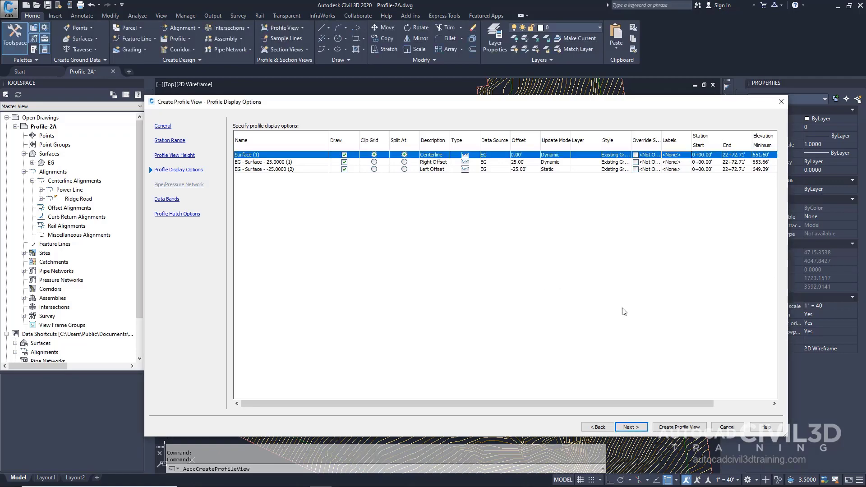
Create the profile view and place its origin in the empty area below and to the right of the site surface
{"action": "left_click", "coordinate": [700, 427]}
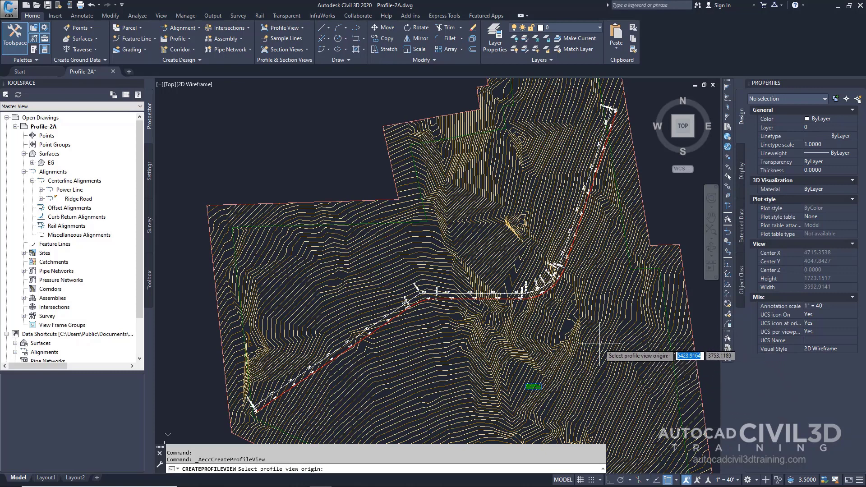
{"action": "scroll", "coordinate": [629, 347], "scroll_direction": "down", "scroll_amount": 5}
{"action": "middle_click_drag", "start_coordinate": [623, 335], "coordinate": [451, 378]}
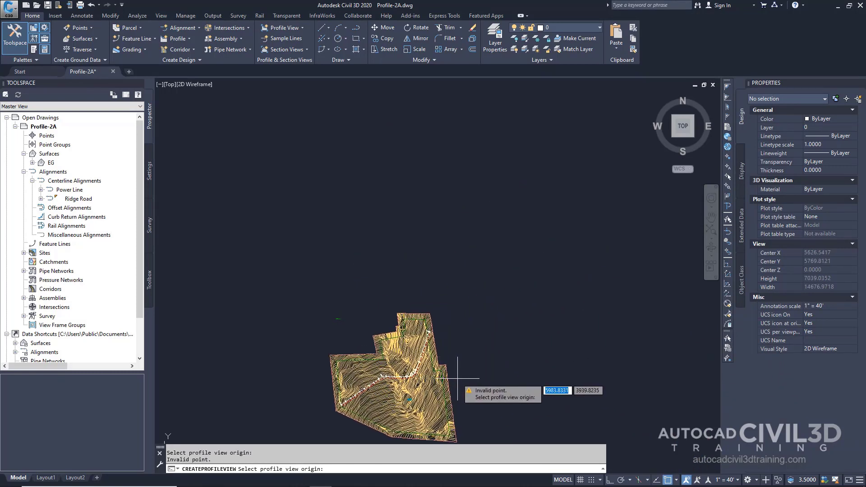
{"action": "middle_click_drag", "start_coordinate": [465, 407], "coordinate": [411, 260]}
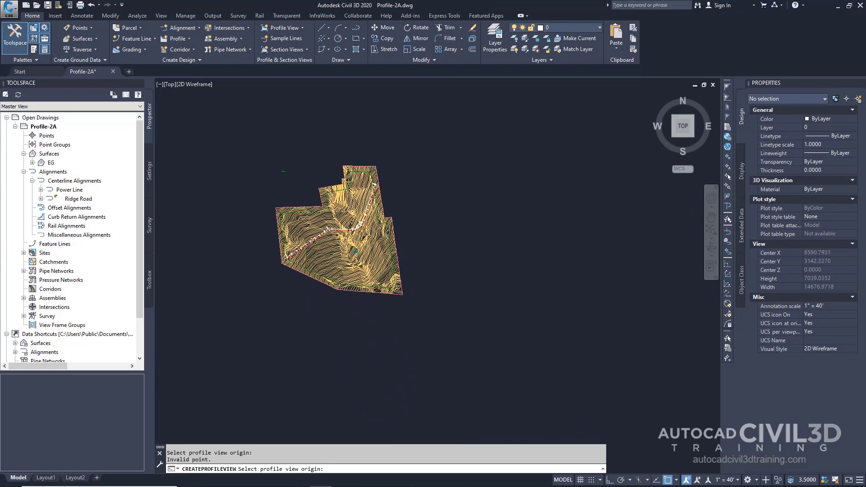
{"action": "left_click", "coordinate": [469, 360]}
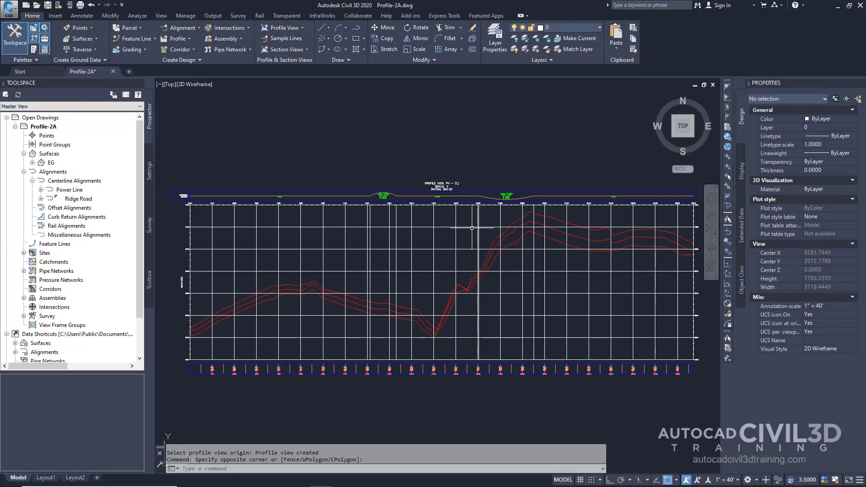
Move the Ridge Road profile view by its origin grip to a spot farther up and to the right
{"action": "left_click", "coordinate": [487, 232]}
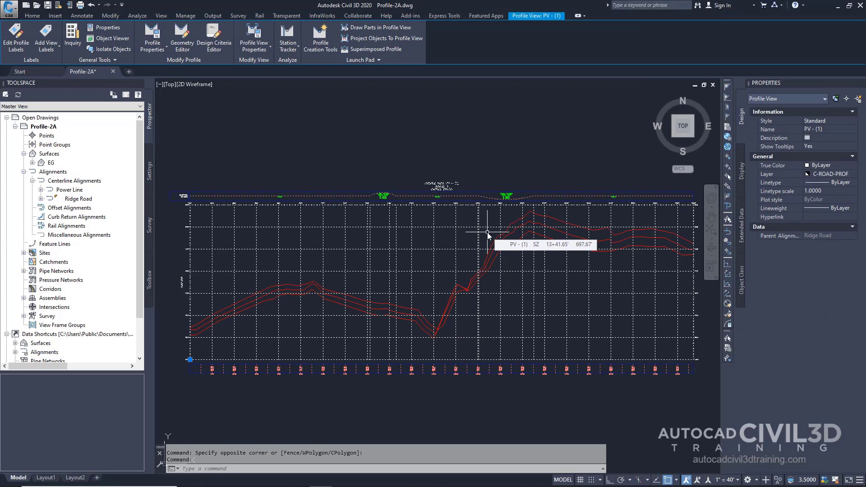
{"action": "left_click", "coordinate": [190, 360]}
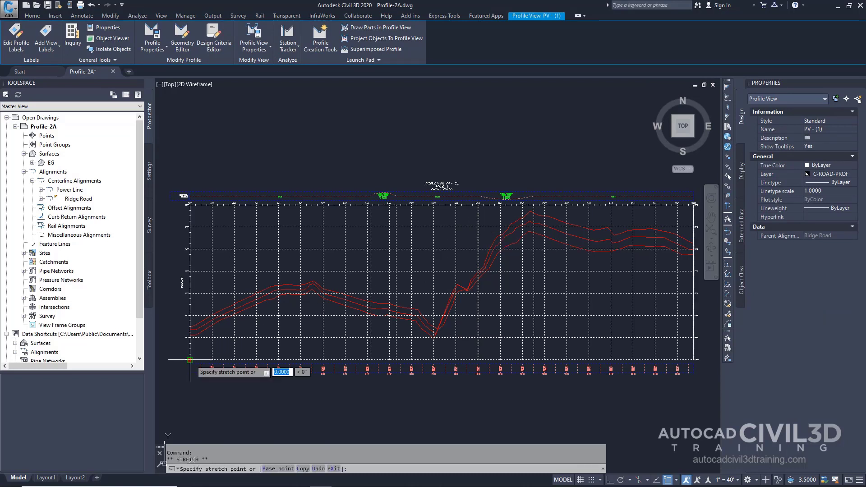
{"action": "scroll", "coordinate": [241, 351], "scroll_direction": "down", "scroll_amount": 5}
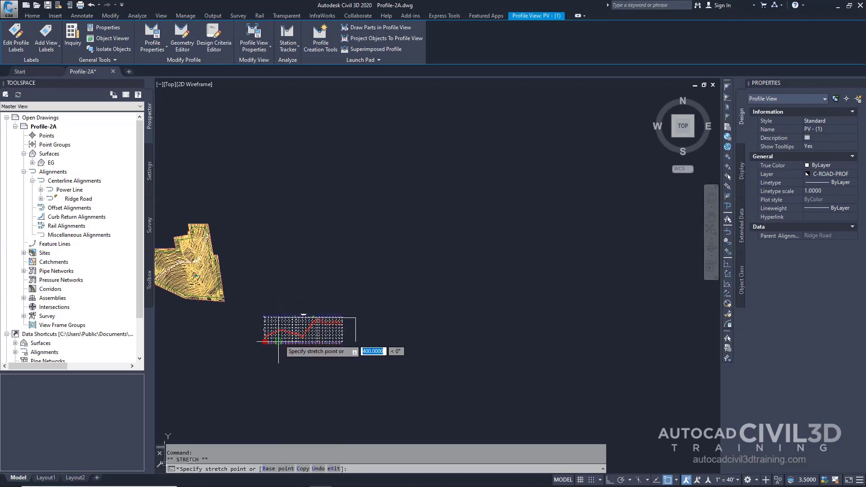
{"action": "left_click", "coordinate": [309, 312]}
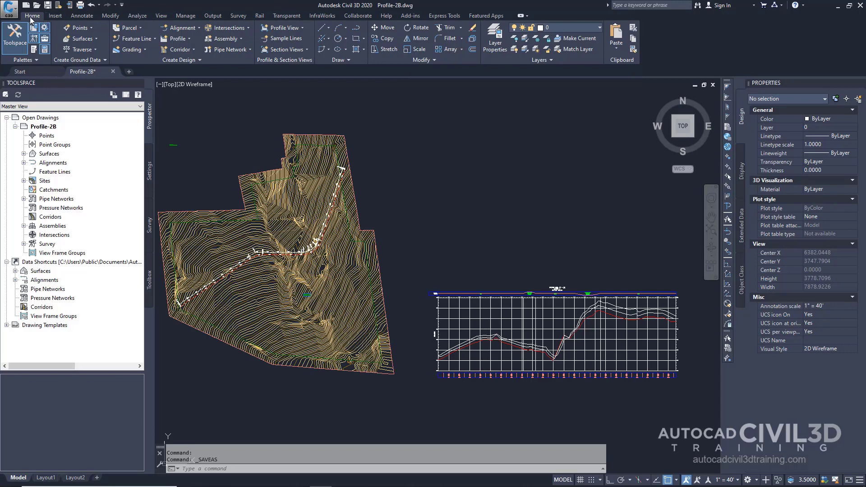
Start a second profile view in Profile-2B using the Ridge Road alignment
{"action": "left_click", "coordinate": [301, 28]}
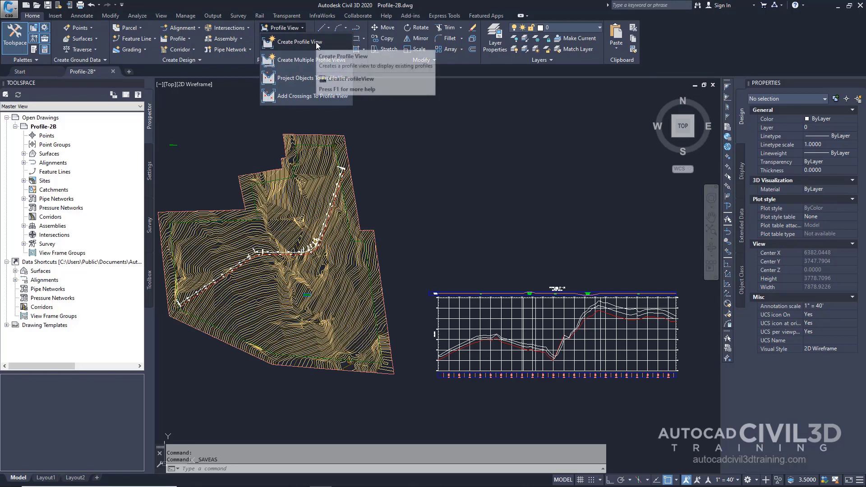
{"action": "left_click", "coordinate": [315, 42]}
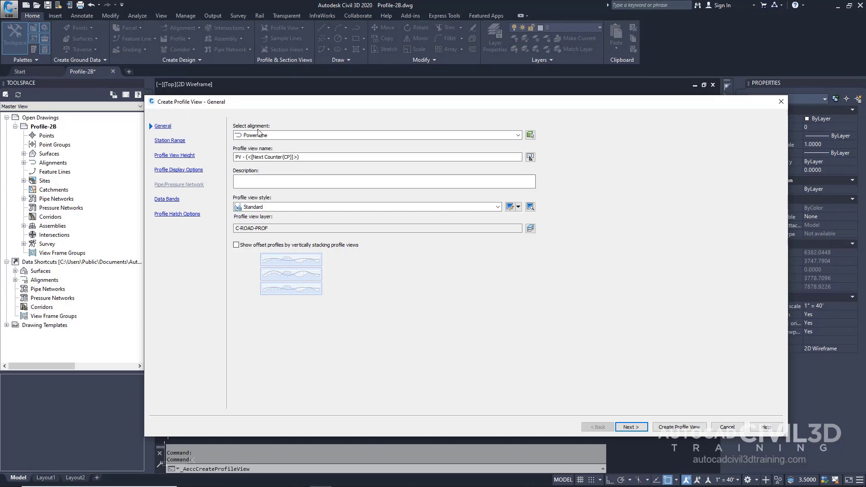
{"action": "left_click", "coordinate": [270, 136]}
{"action": "left_click", "coordinate": [266, 151]}
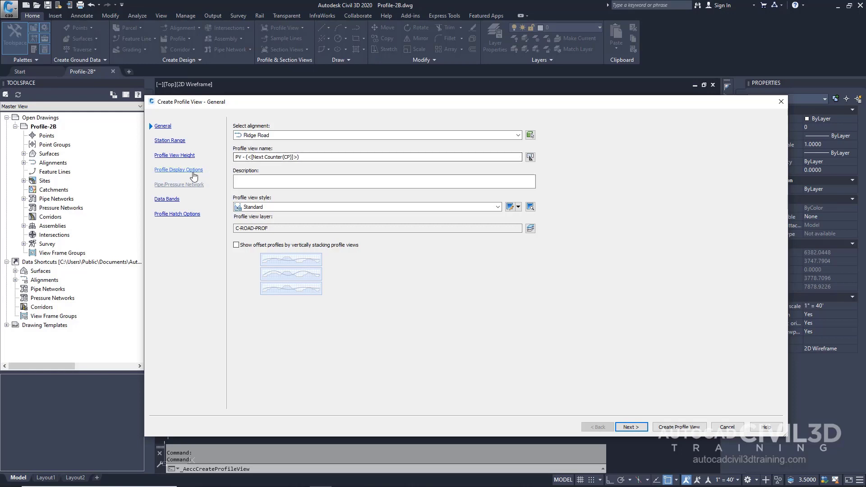
Set the Left Offset profile's style to Standard in the profile display options
{"action": "left_click", "coordinate": [192, 170]}
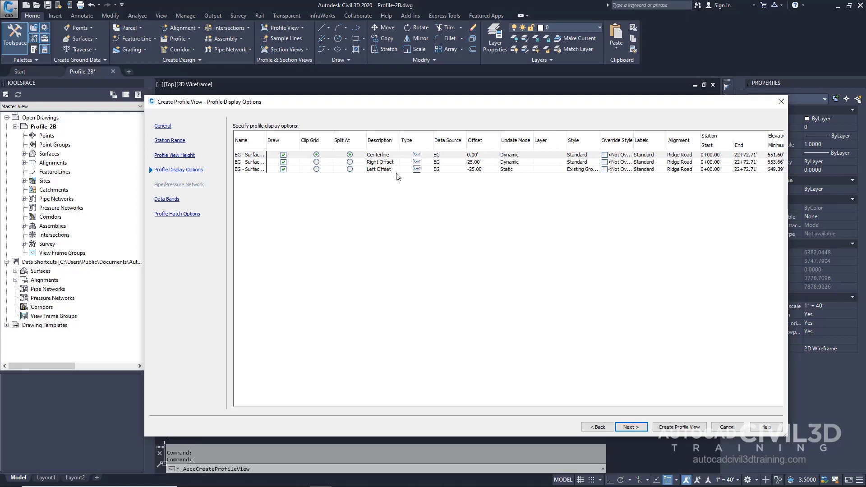
{"action": "left_click", "coordinate": [578, 170]}
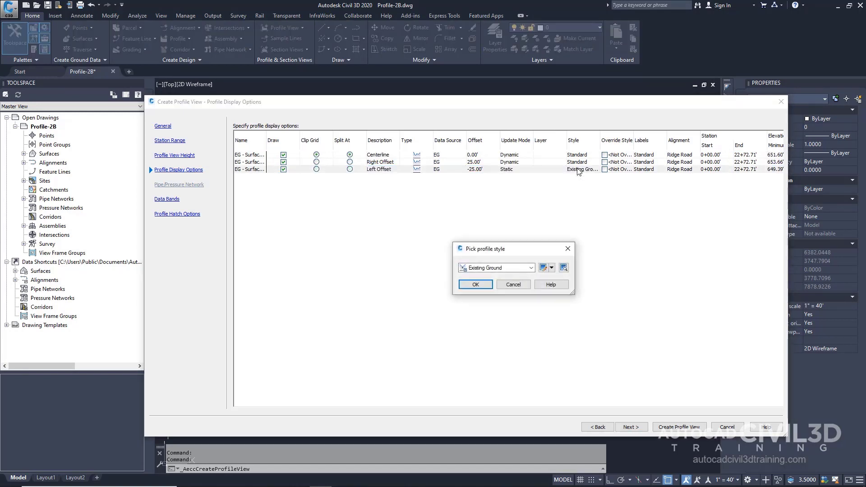
{"action": "left_click", "coordinate": [532, 269]}
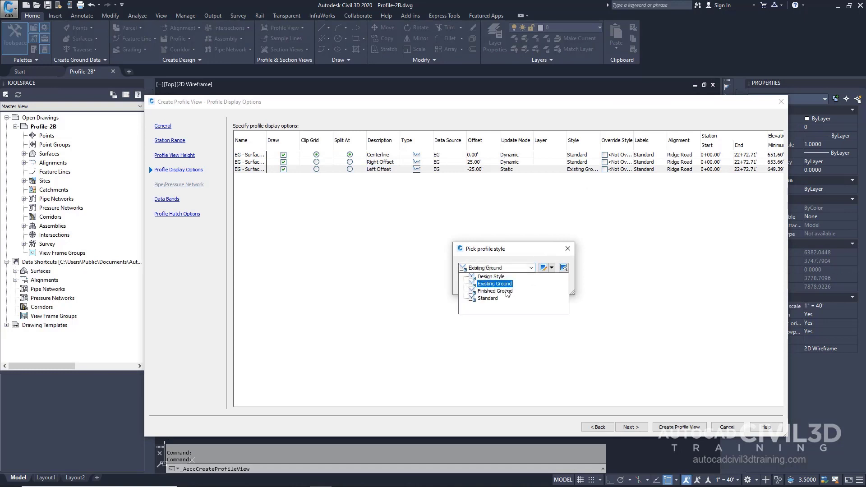
{"action": "left_click", "coordinate": [487, 299]}
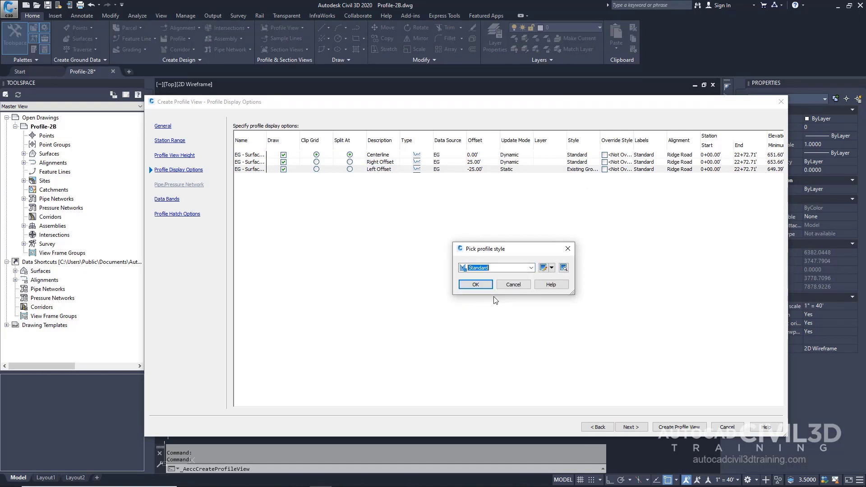
{"action": "left_click", "coordinate": [487, 288]}
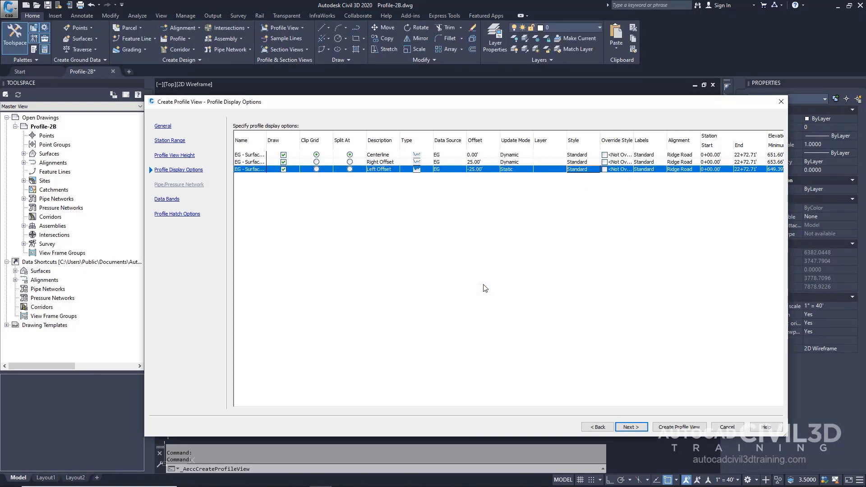
Set the label set of the Centerline, Right Offset and Left Offset profiles to <None> all at once
{"action": "left_click", "coordinate": [254, 155]}
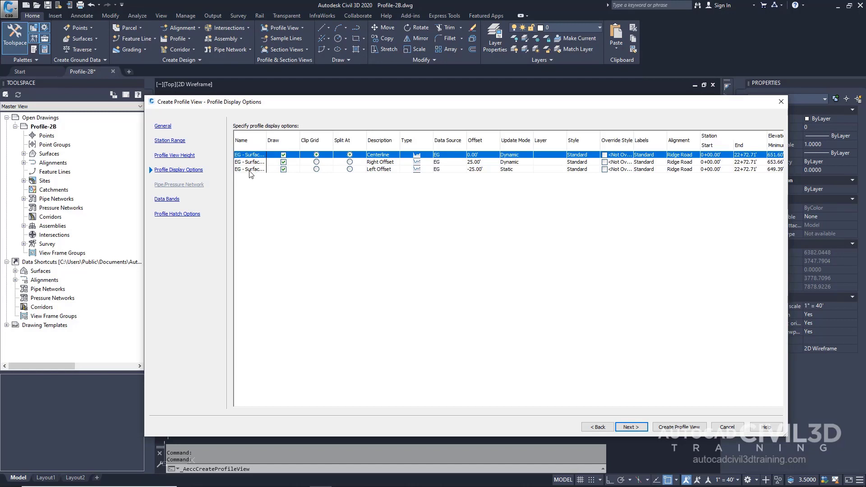
{"action": "left_click", "coordinate": [251, 170], "text": "shift"}
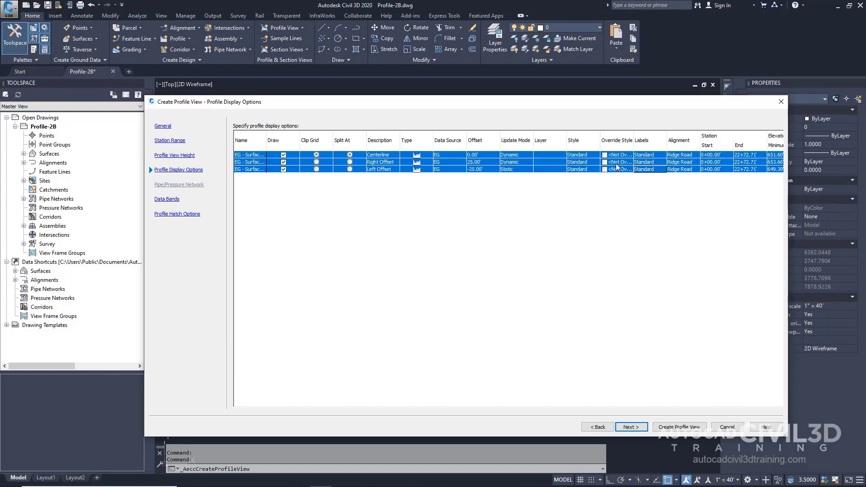
{"action": "left_click", "coordinate": [656, 156]}
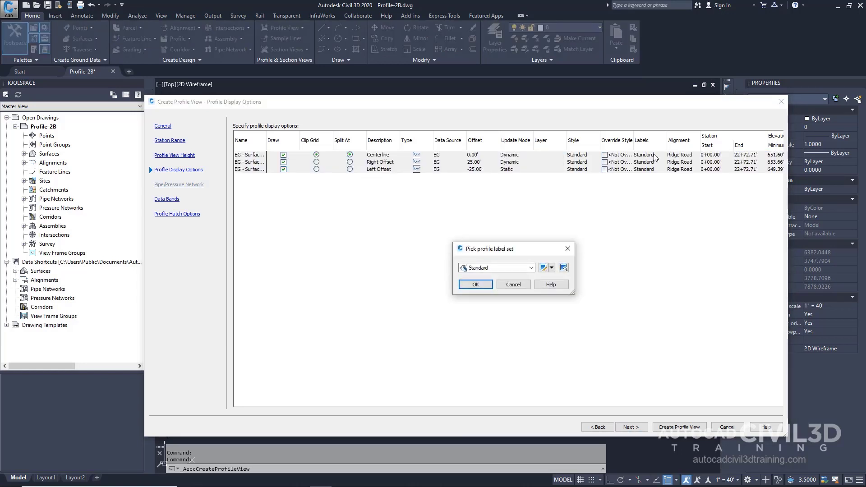
{"action": "left_click", "coordinate": [532, 268]}
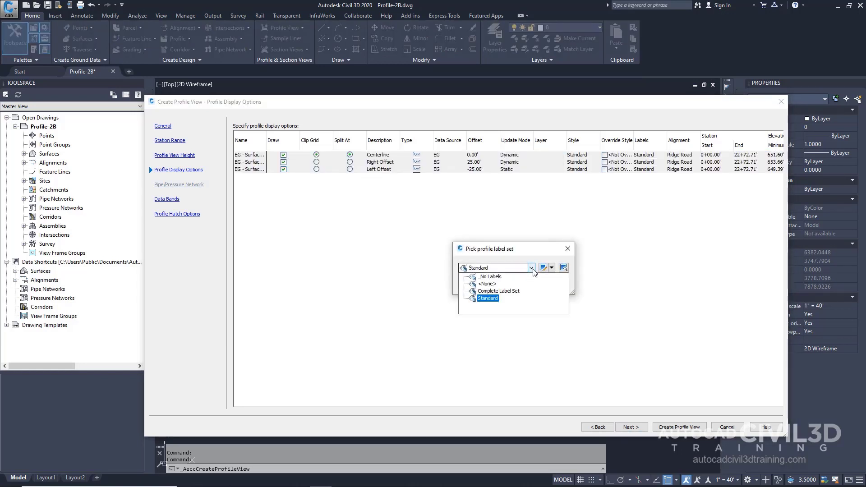
{"action": "left_click", "coordinate": [494, 286]}
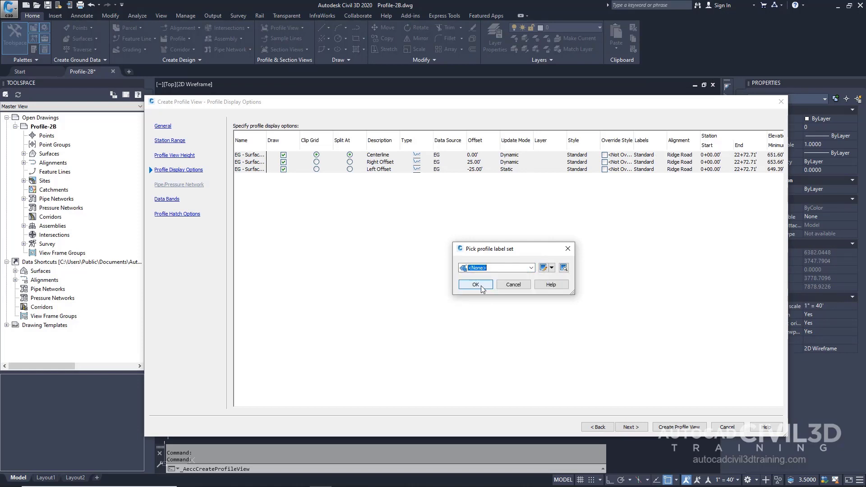
{"action": "left_click", "coordinate": [482, 287]}
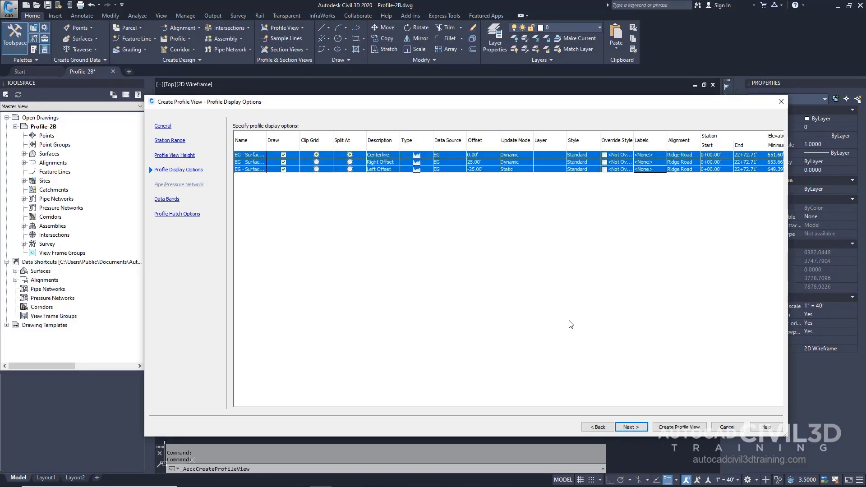
Create the profile view and place its origin directly above the existing profile view, aligned with its left edge
{"action": "left_click", "coordinate": [703, 429]}
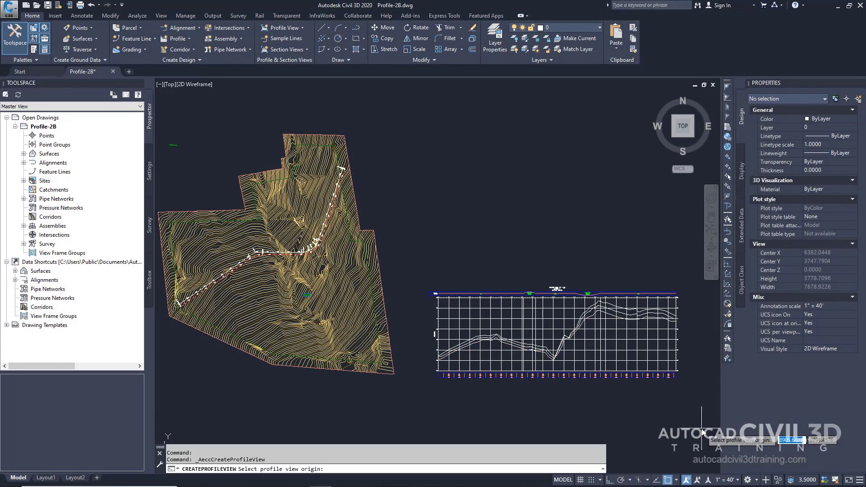
{"action": "middle_click_drag", "start_coordinate": [496, 341], "coordinate": [354, 341]}
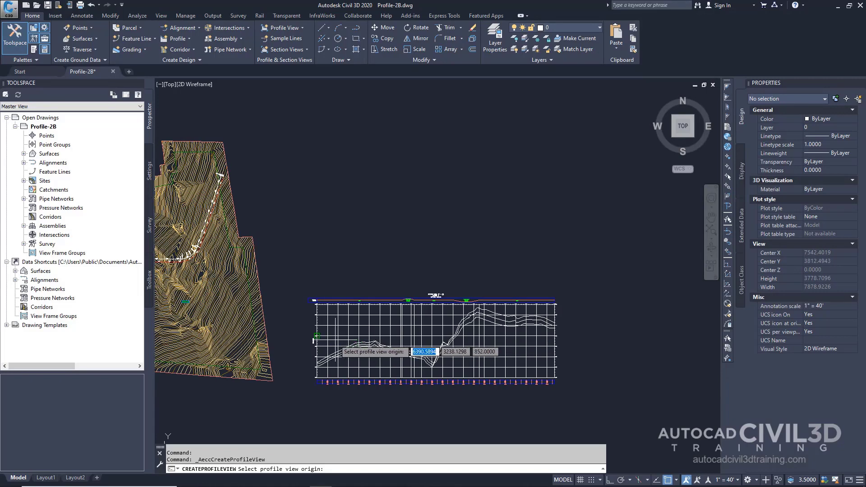
{"action": "left_click", "coordinate": [317, 279]}
Examine the titles and profile lines of the new upper profile view and the original lower one
{"action": "scroll", "coordinate": [423, 219], "scroll_direction": "up", "scroll_amount": 3}
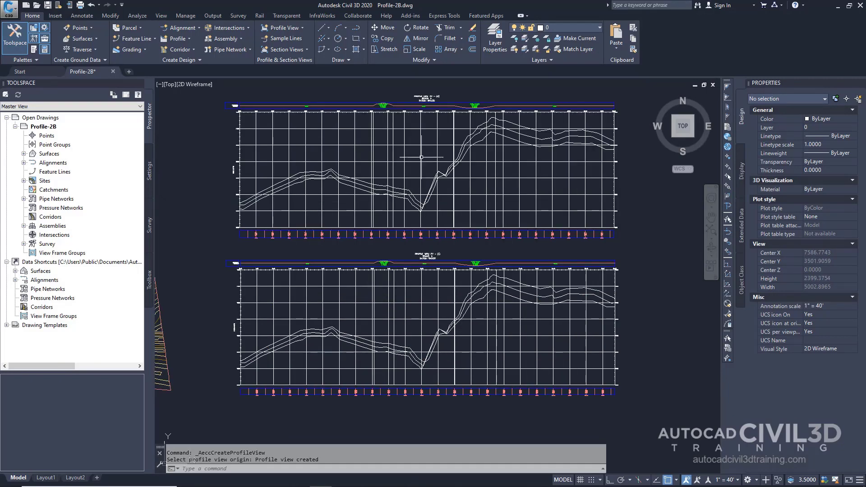
{"action": "scroll", "coordinate": [422, 135], "scroll_direction": "up", "scroll_amount": 4}
{"action": "middle_click_drag", "start_coordinate": [423, 129], "coordinate": [428, 220]}
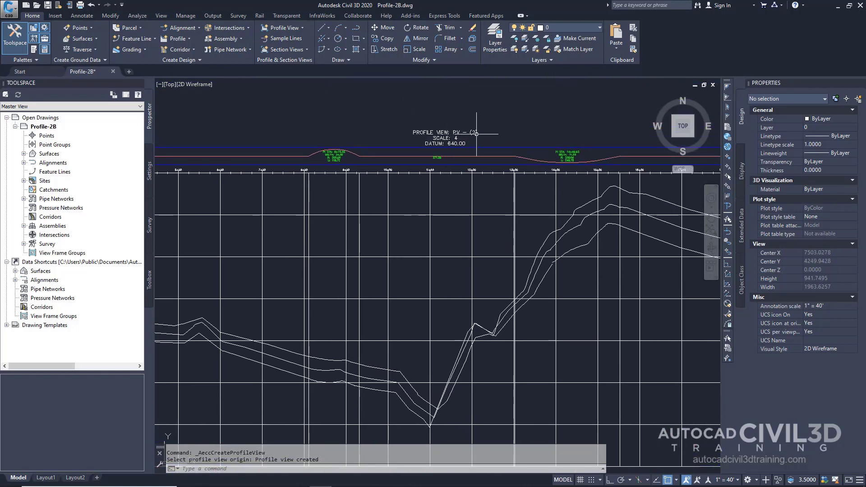
{"action": "mouse_move", "coordinate": [477, 133]}
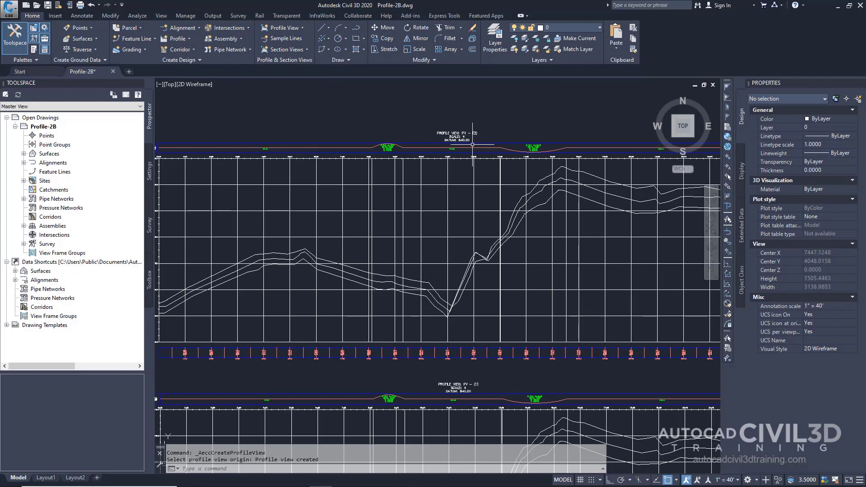
{"action": "middle_click_drag", "start_coordinate": [489, 289], "coordinate": [481, 232]}
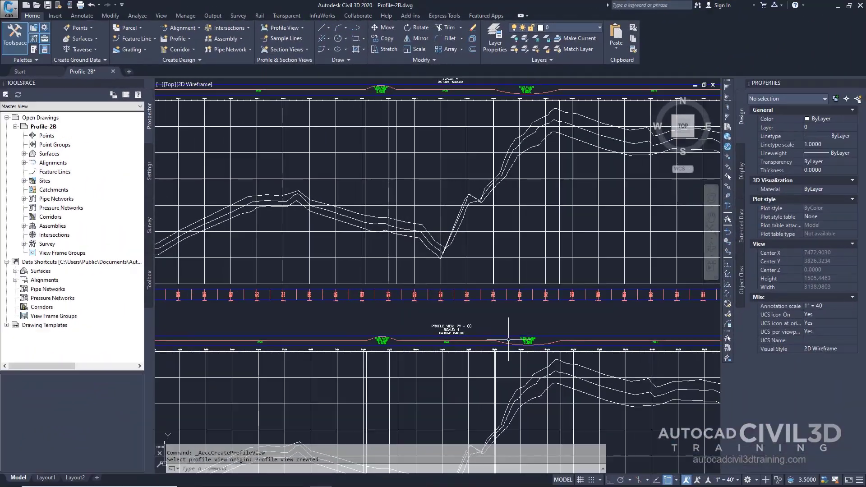
{"action": "mouse_move", "coordinate": [492, 307]}
{"action": "middle_mouse_down"}
{"action": "mouse_move", "coordinate": [492, 230]}
{"action": "mouse_move", "coordinate": [486, 249]}
{"action": "middle_mouse_up"}
{"action": "middle_click_drag", "start_coordinate": [485, 295], "coordinate": [490, 230]}
Open the lower profile view's properties and widen the Override Style column in its list of profiles
{"action": "left_click", "coordinate": [509, 336]}
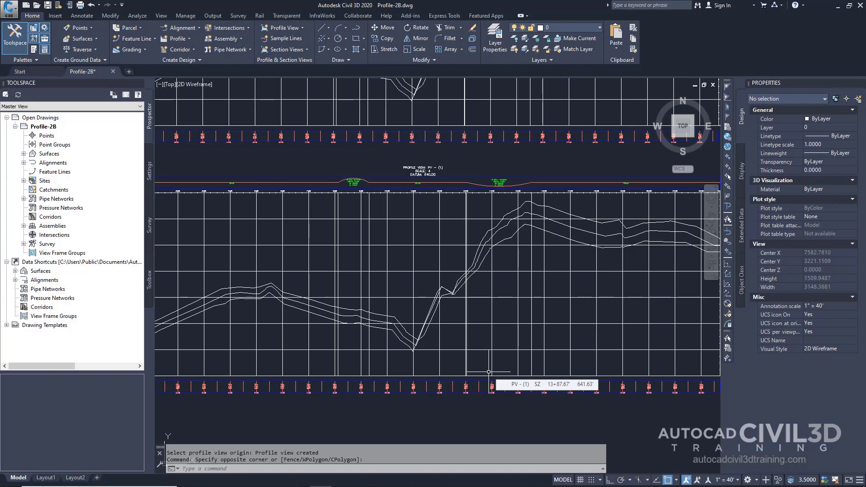
{"action": "left_click", "coordinate": [421, 271]}
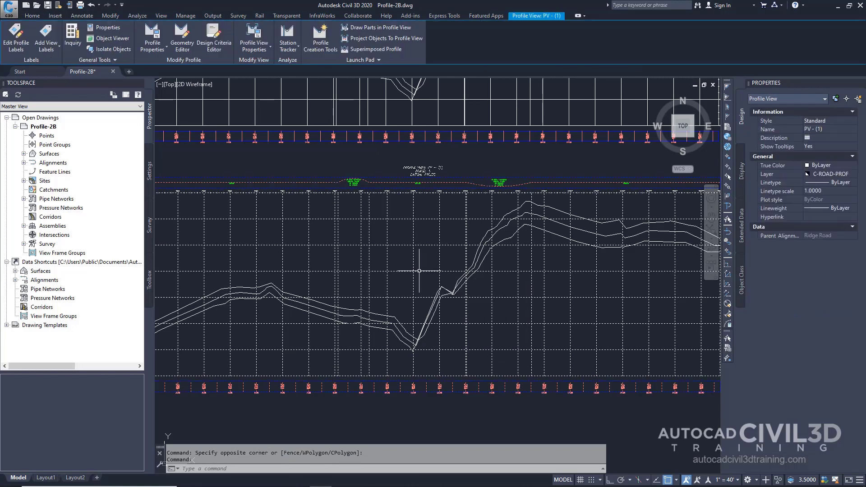
{"action": "right_click", "coordinate": [420, 271]}
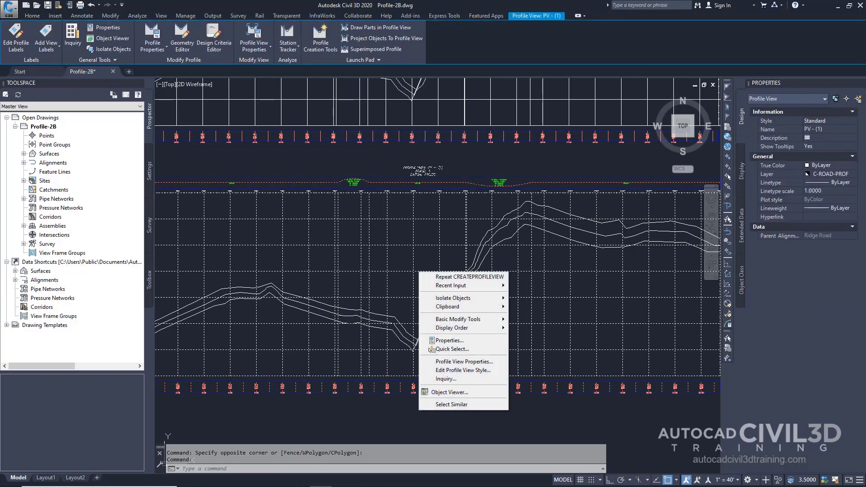
{"action": "left_click", "coordinate": [501, 362]}
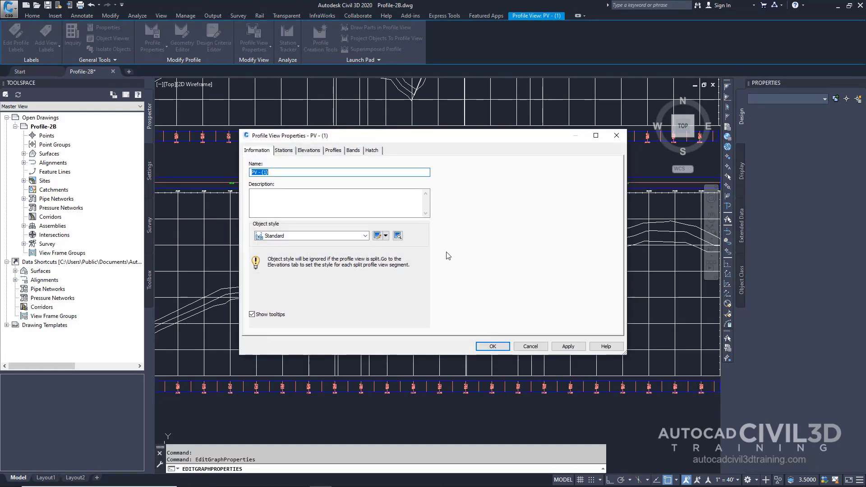
{"action": "left_click", "coordinate": [334, 152]}
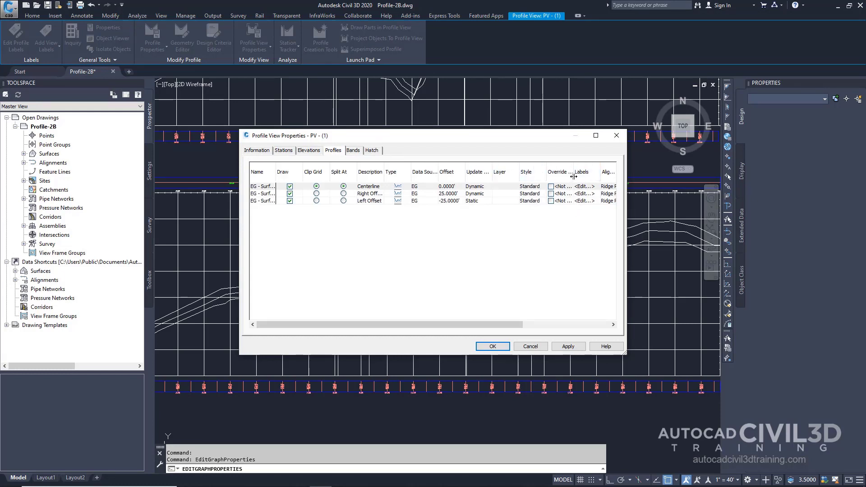
{"action": "left_click_drag", "start_coordinate": [573, 176], "coordinate": [597, 176]}
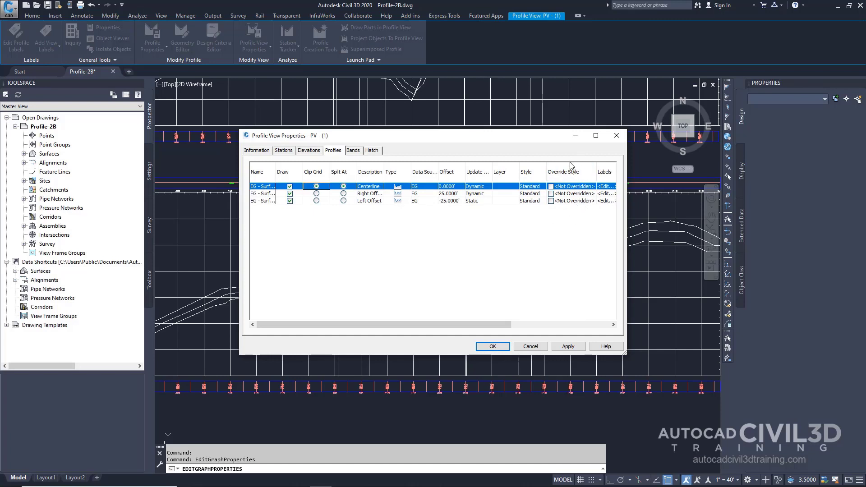
Override the Left Offset profile's style with Existing Ground in the lower profile view and apply the change
{"action": "left_click", "coordinate": [564, 201]}
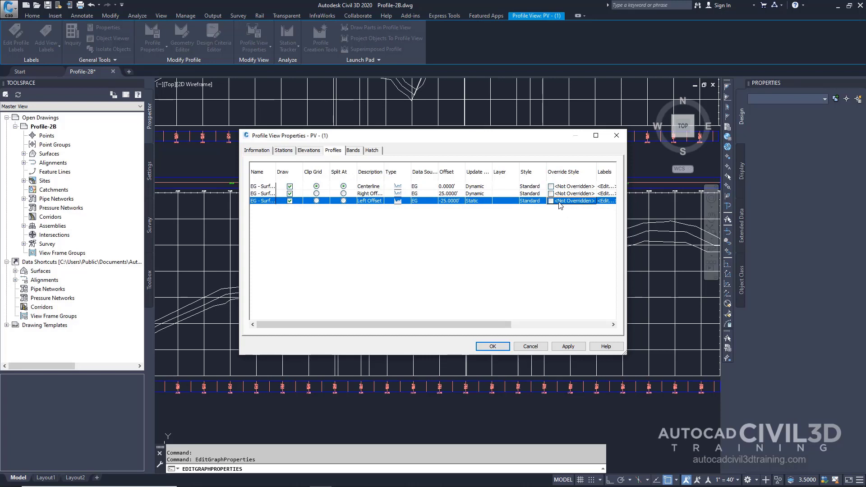
{"action": "left_click", "coordinate": [551, 201]}
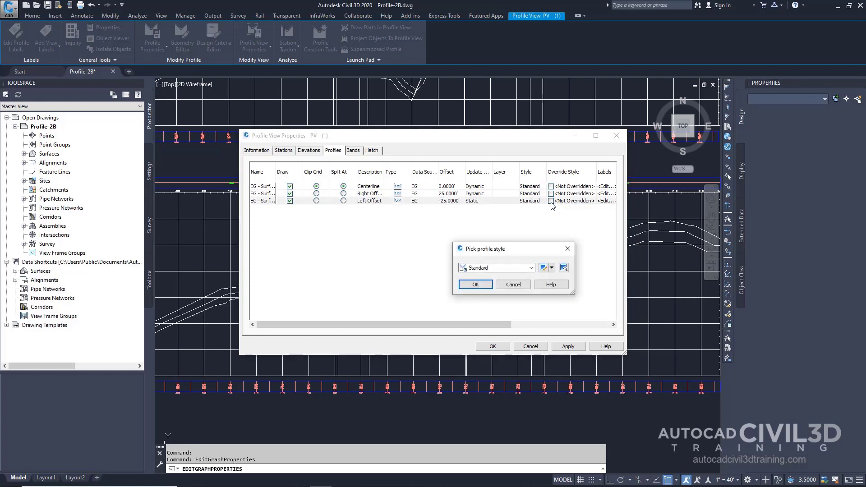
{"action": "left_click", "coordinate": [532, 268]}
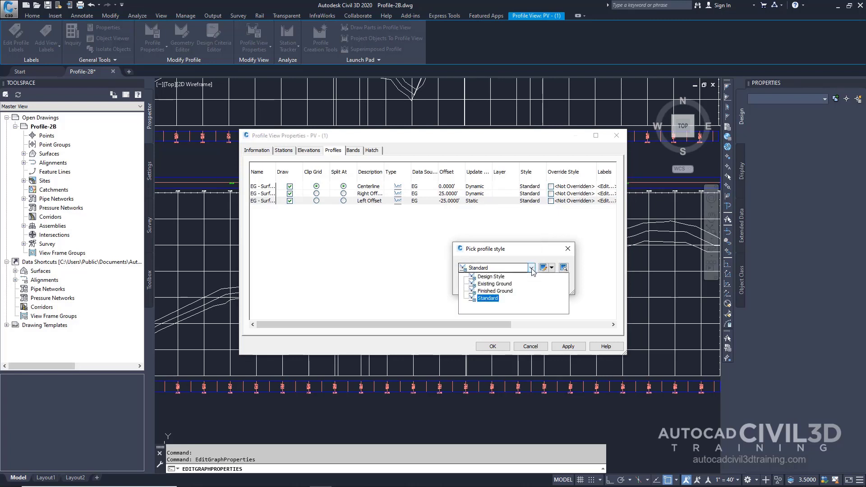
{"action": "left_click", "coordinate": [506, 284]}
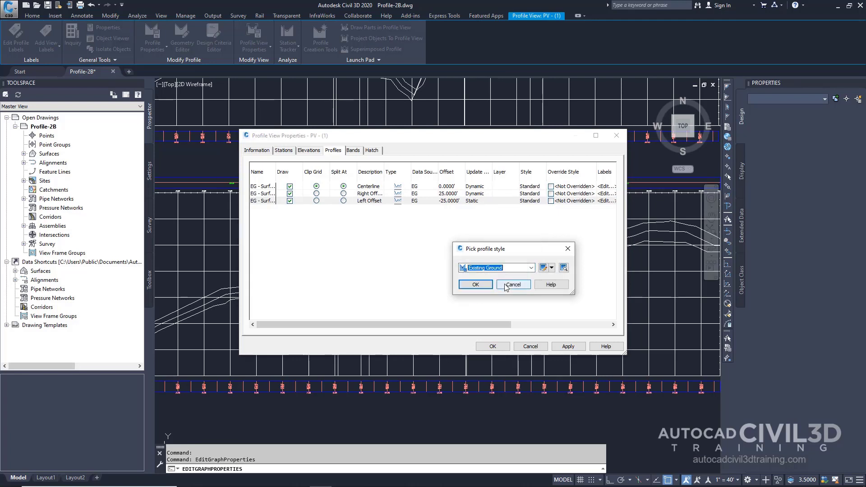
{"action": "left_click", "coordinate": [476, 285]}
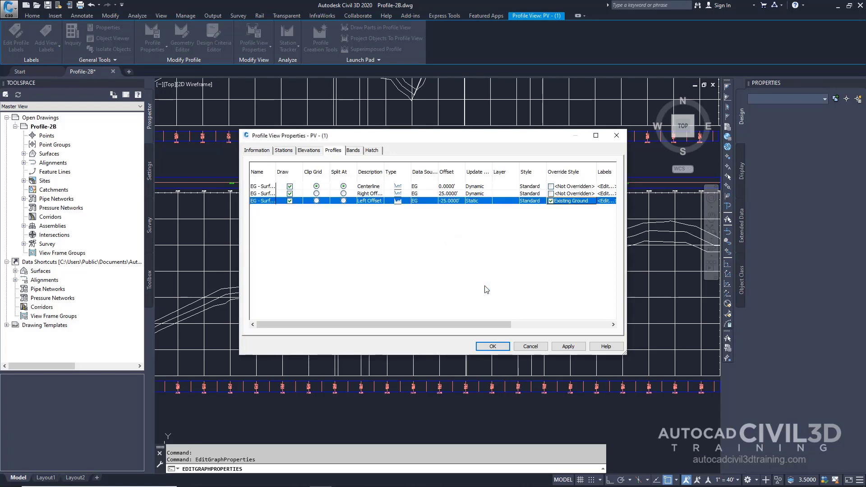
{"action": "left_click", "coordinate": [568, 346]}
{"action": "left_click", "coordinate": [492, 346]}
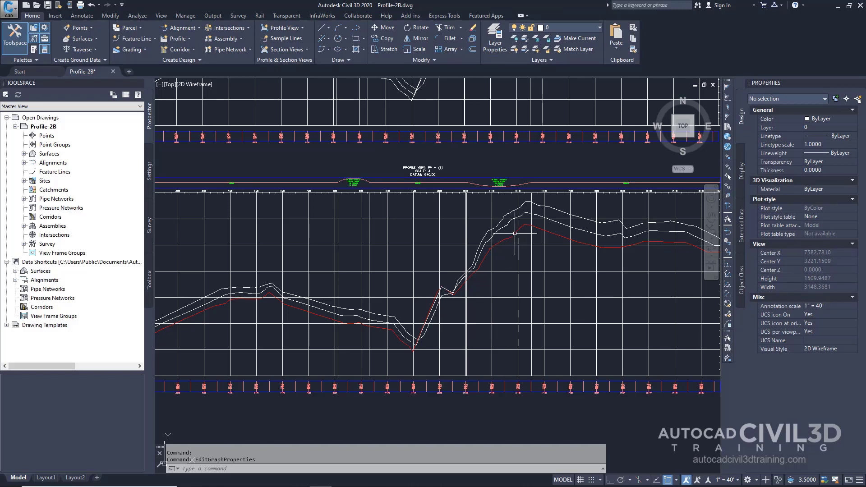
Remove the Left Offset profile's style override in the lower profile view's properties
{"action": "mouse_move", "coordinate": [513, 223]}
{"action": "middle_mouse_down"}
{"action": "mouse_move", "coordinate": [519, 308]}
{"action": "mouse_move", "coordinate": [534, 354]}
{"action": "middle_mouse_up"}
{"action": "middle_click_drag", "start_coordinate": [499, 206], "coordinate": [505, 252]}
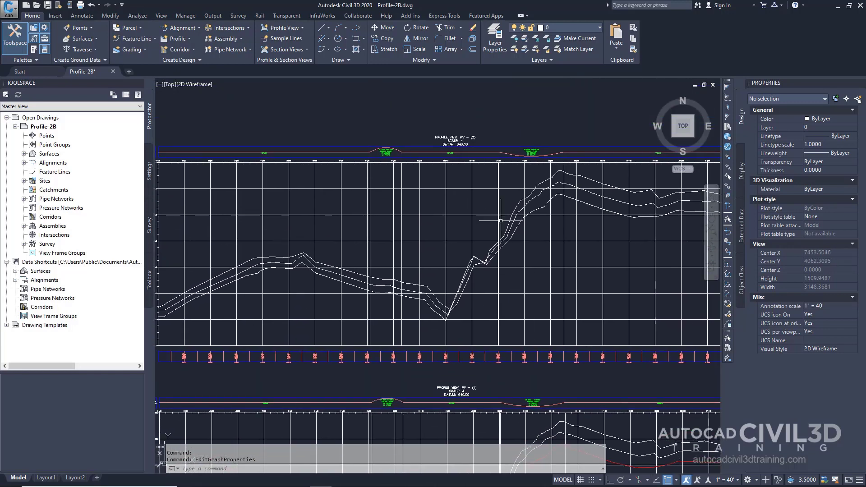
{"action": "scroll", "coordinate": [458, 263], "scroll_direction": "down", "scroll_amount": 1}
{"action": "middle_click_drag", "start_coordinate": [470, 330], "coordinate": [451, 276]}
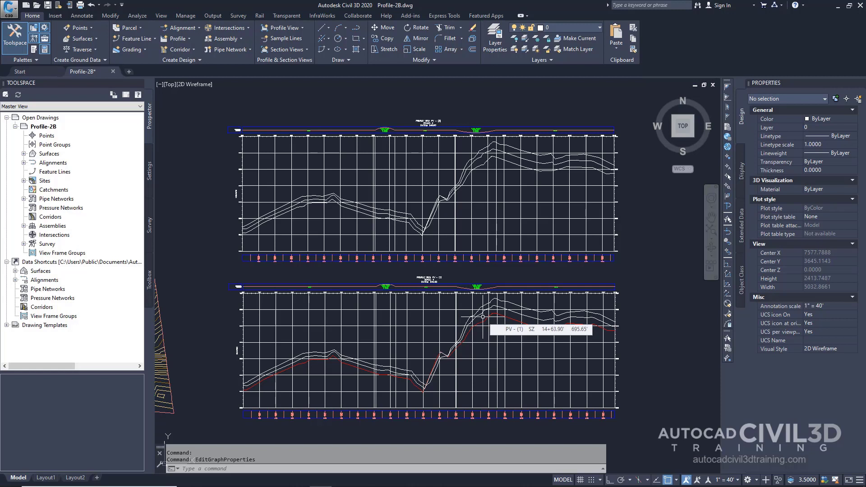
{"action": "key", "text": "Escape"}
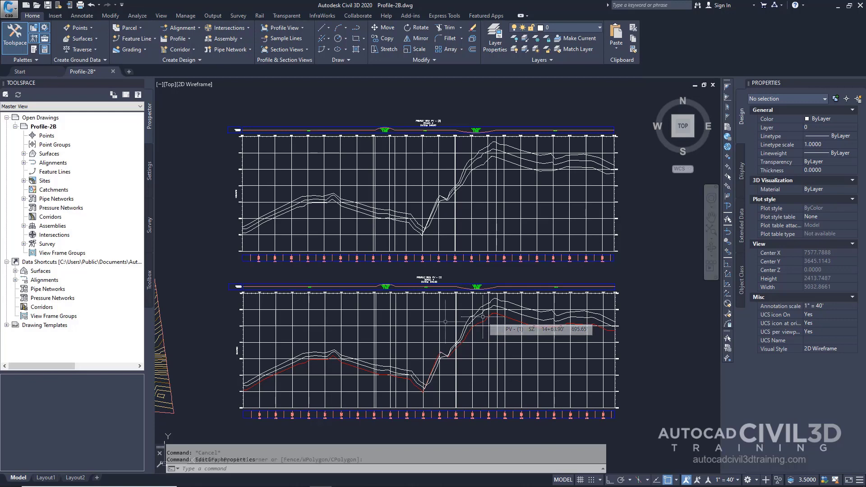
{"action": "left_click", "coordinate": [444, 325]}
{"action": "left_click", "coordinate": [444, 327]}
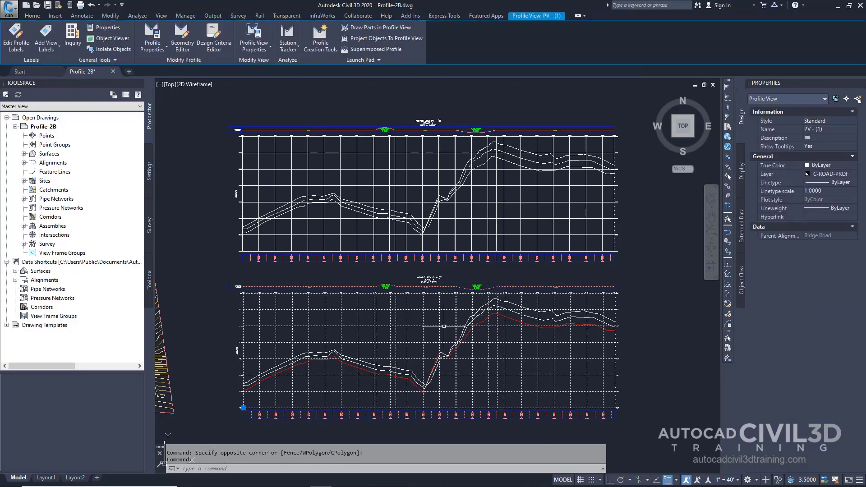
{"action": "right_click", "coordinate": [444, 328]}
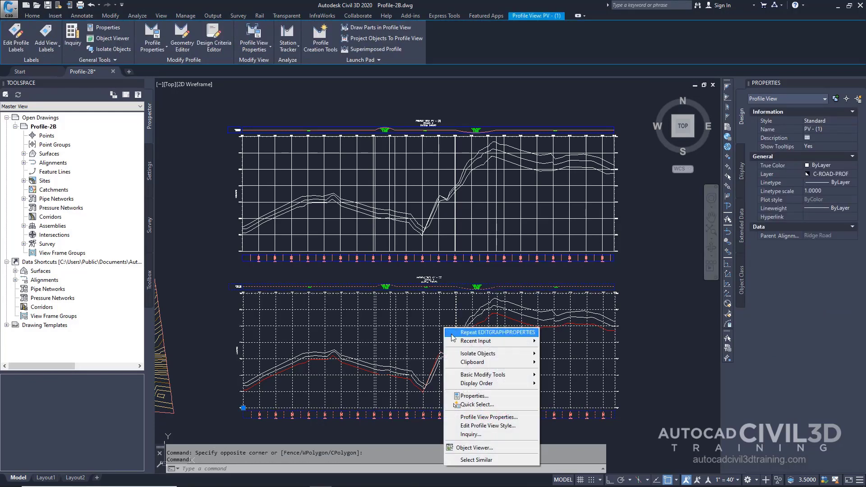
{"action": "left_click", "coordinate": [510, 419]}
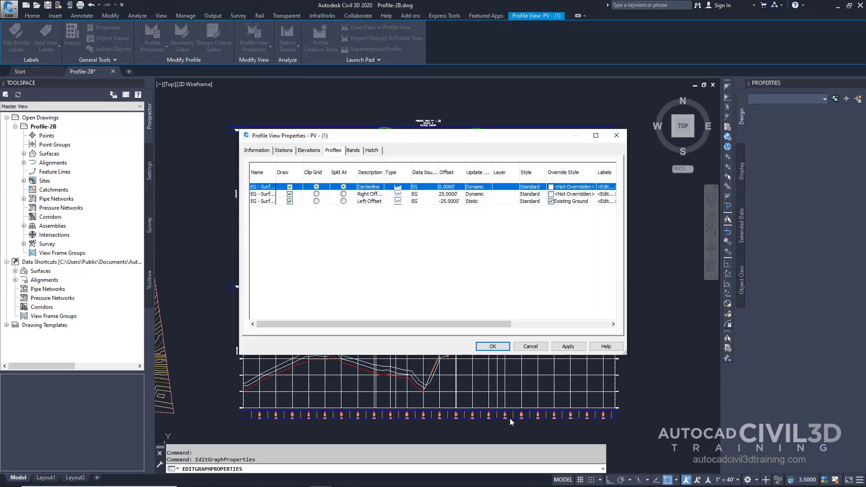
{"action": "left_click", "coordinate": [551, 201]}
{"action": "left_click", "coordinate": [550, 201]}
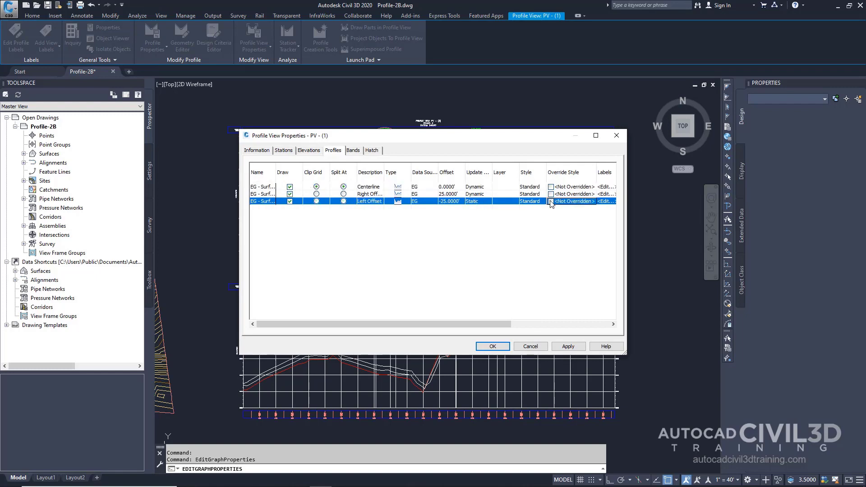
{"action": "left_click", "coordinate": [498, 347]}
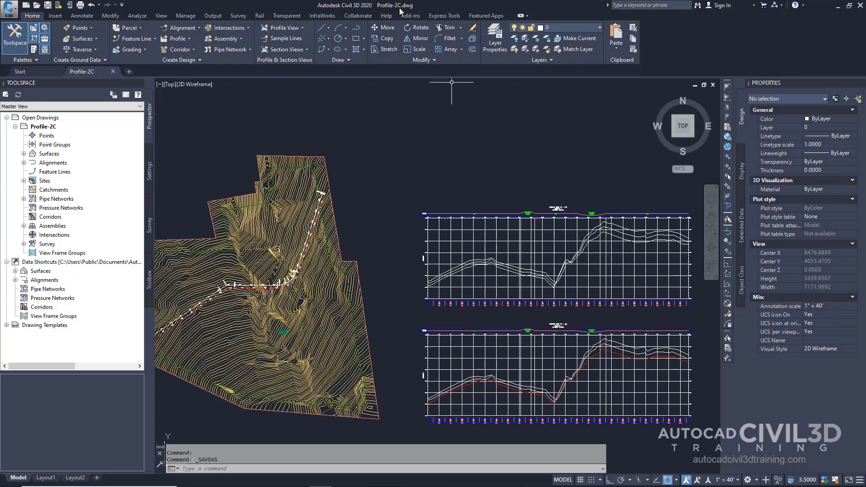
Open the Right Offset profile from the lower profile view for geometry editing and inspect its data in the profile grid view
{"action": "scroll", "coordinate": [458, 145], "scroll_direction": "down", "scroll_amount": 3}
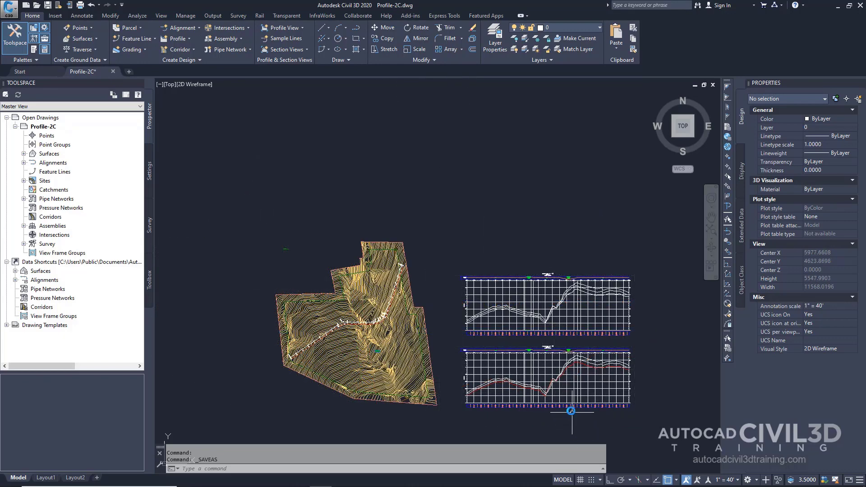
{"action": "scroll", "coordinate": [572, 408], "scroll_direction": "up", "scroll_amount": 5}
{"action": "middle_click_drag", "start_coordinate": [567, 349], "coordinate": [548, 338]}
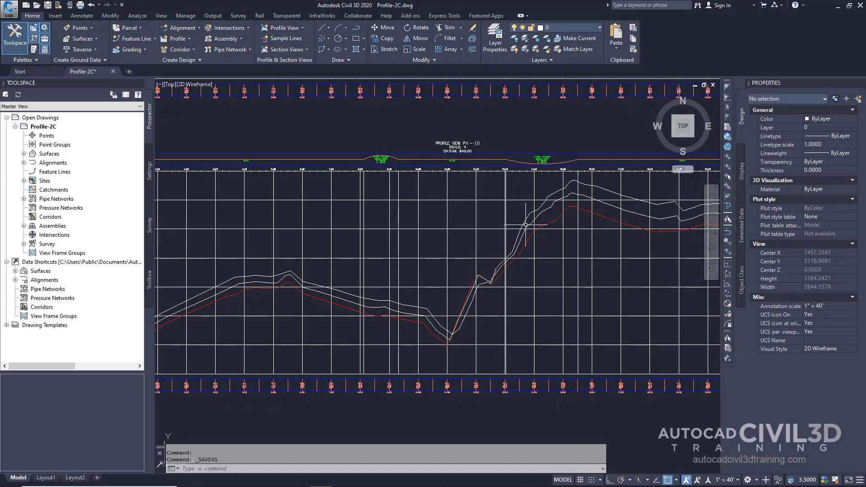
{"action": "left_click", "coordinate": [553, 194]}
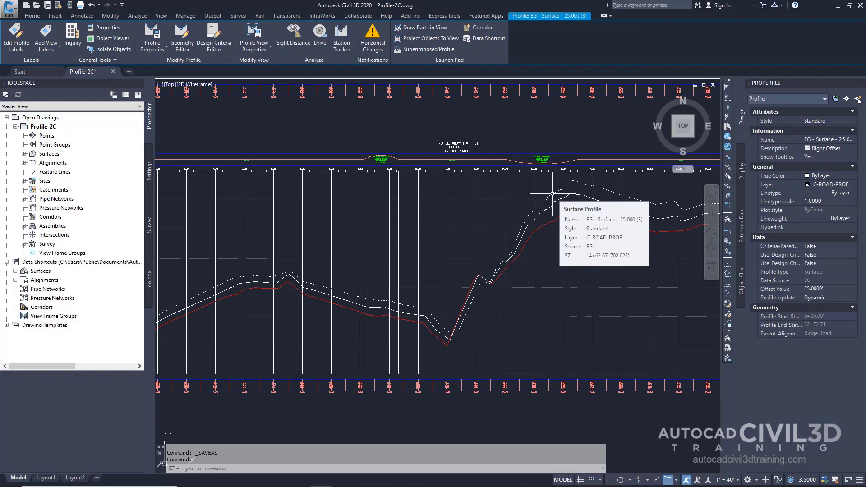
{"action": "right_click", "coordinate": [552, 194]}
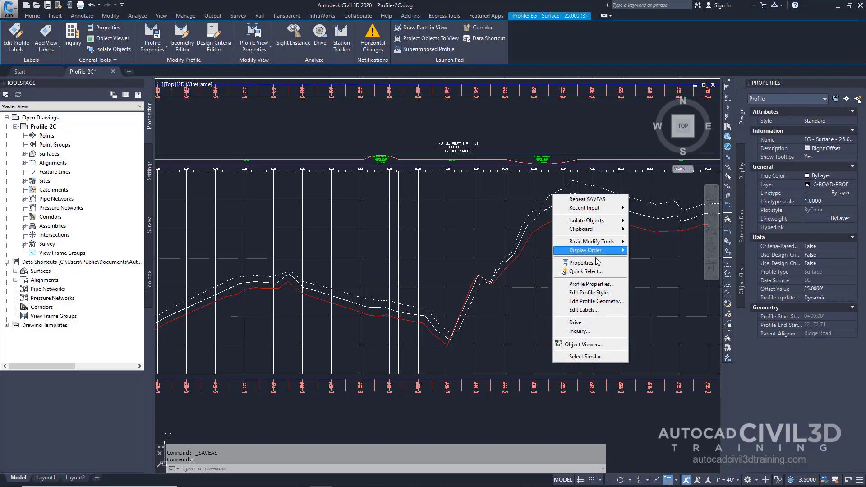
{"action": "left_click", "coordinate": [620, 305]}
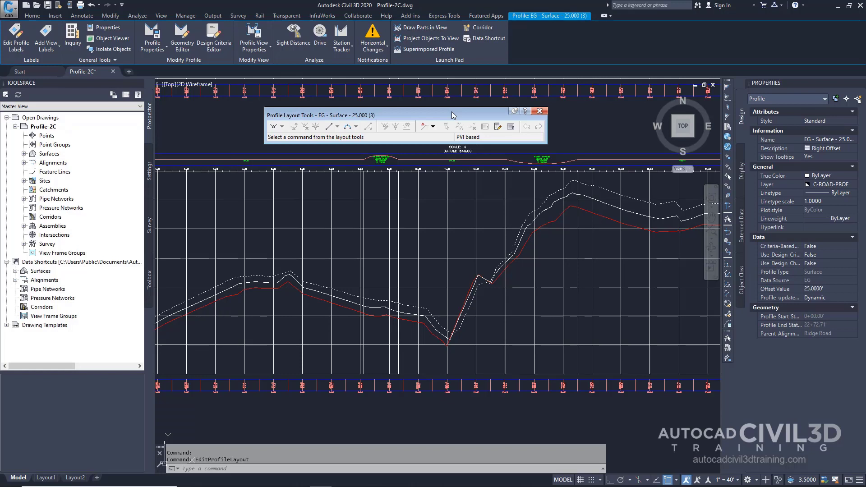
{"action": "left_click", "coordinate": [511, 127]}
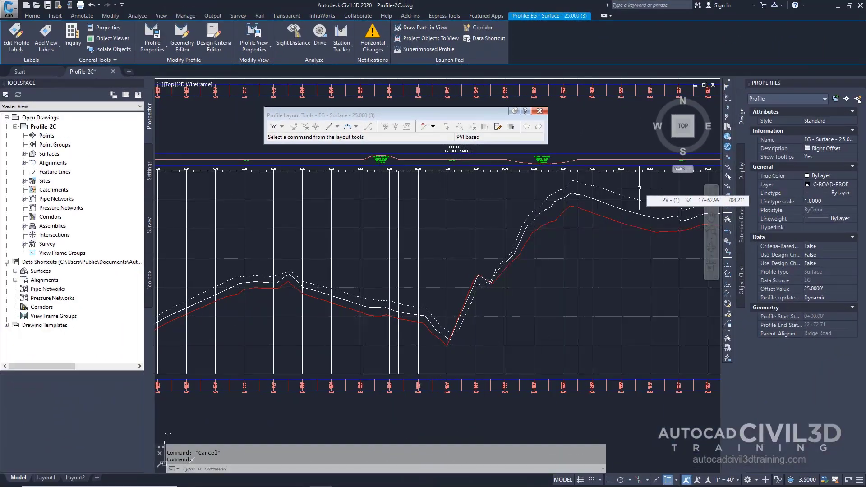
{"action": "key", "text": "Escape"}
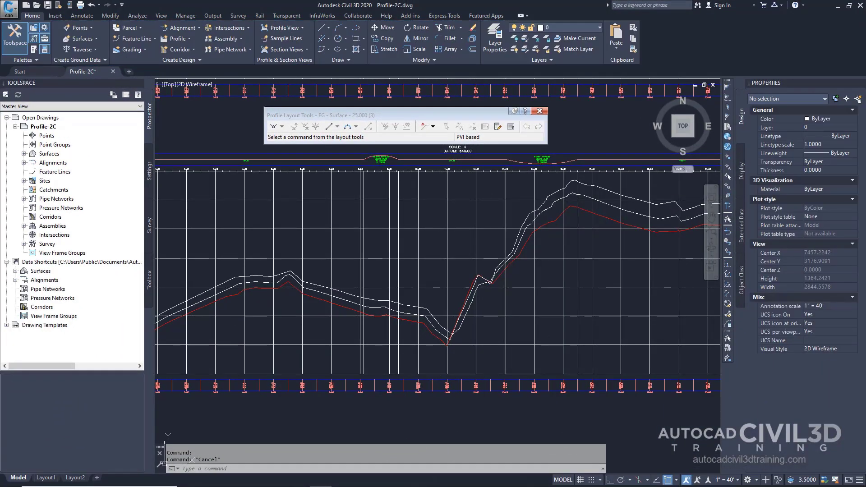
{"action": "left_click", "coordinate": [627, 194]}
{"action": "key", "text": "Escape"}
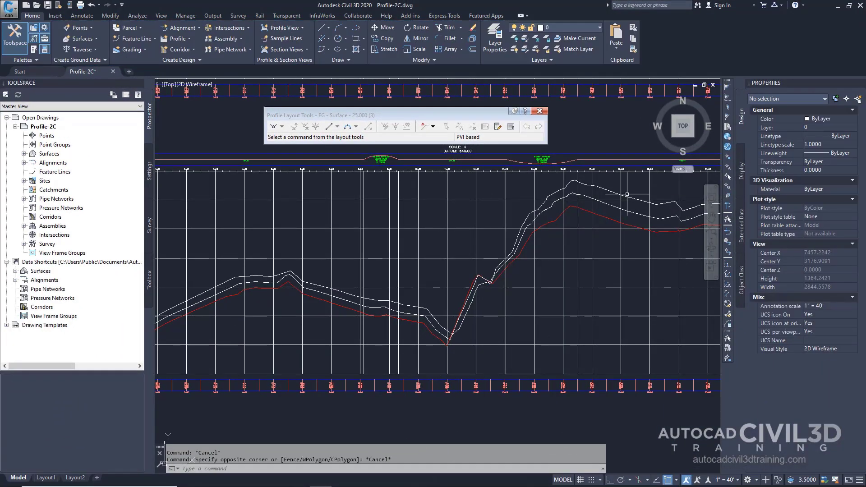
Stretch the PVI at the valley low point of the static Left Offset profile upward, well above the other profiles in the lower view
{"action": "left_click", "coordinate": [606, 219]}
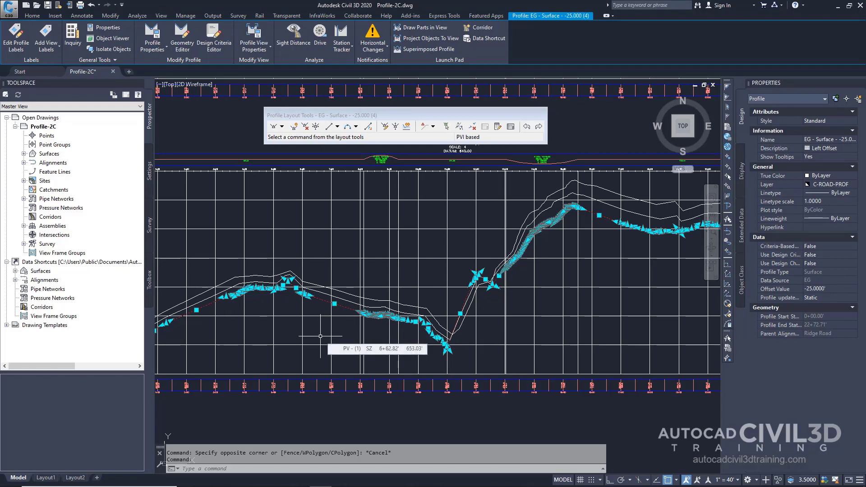
{"action": "scroll", "coordinate": [357, 333], "scroll_direction": "down", "scroll_amount": 5}
{"action": "middle_click_drag", "start_coordinate": [364, 332], "coordinate": [413, 358]}
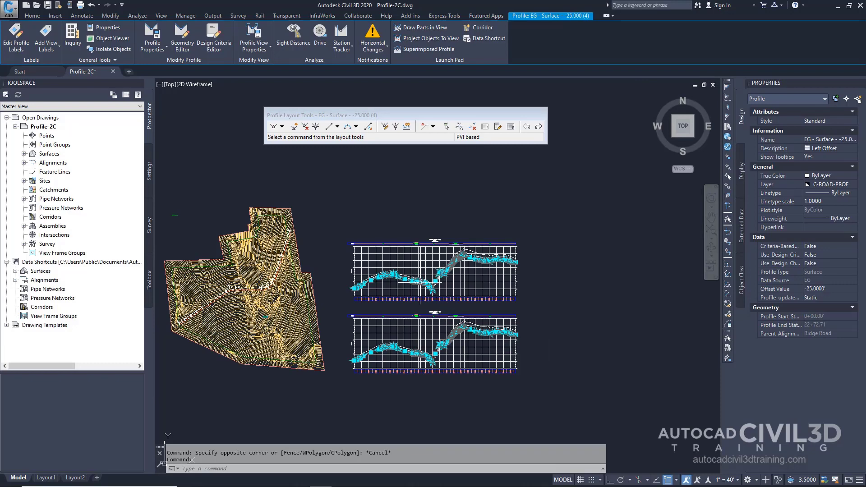
{"action": "scroll", "coordinate": [452, 374], "scroll_direction": "up", "scroll_amount": 3}
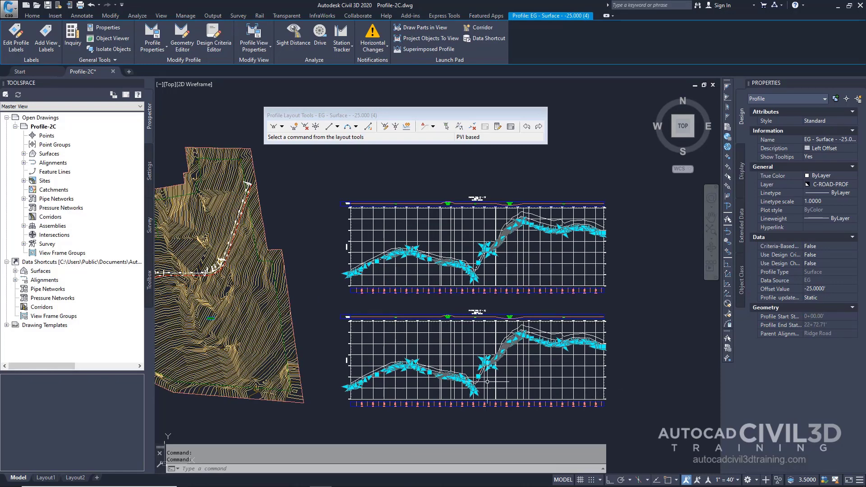
{"action": "scroll", "coordinate": [476, 387], "scroll_direction": "up", "scroll_amount": 5}
{"action": "scroll", "coordinate": [477, 388], "scroll_direction": "up", "scroll_amount": 5}
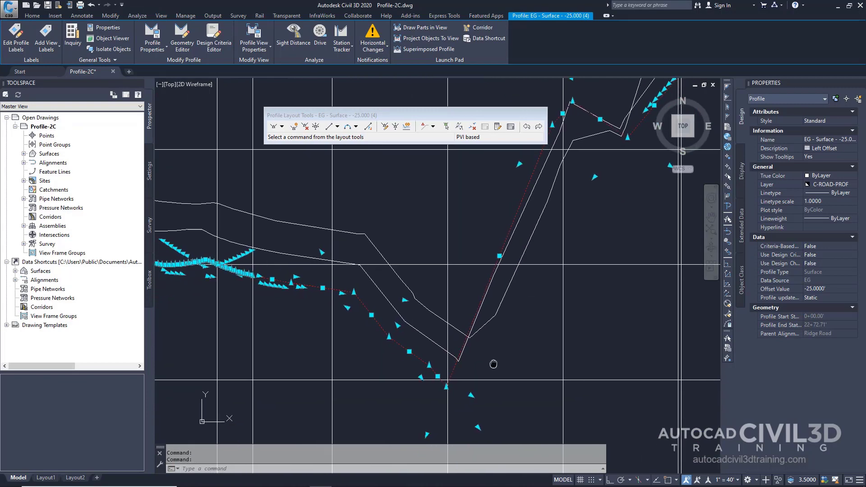
{"action": "left_click", "coordinate": [438, 388]}
{"action": "scroll", "coordinate": [438, 388], "scroll_direction": "down", "scroll_amount": 5}
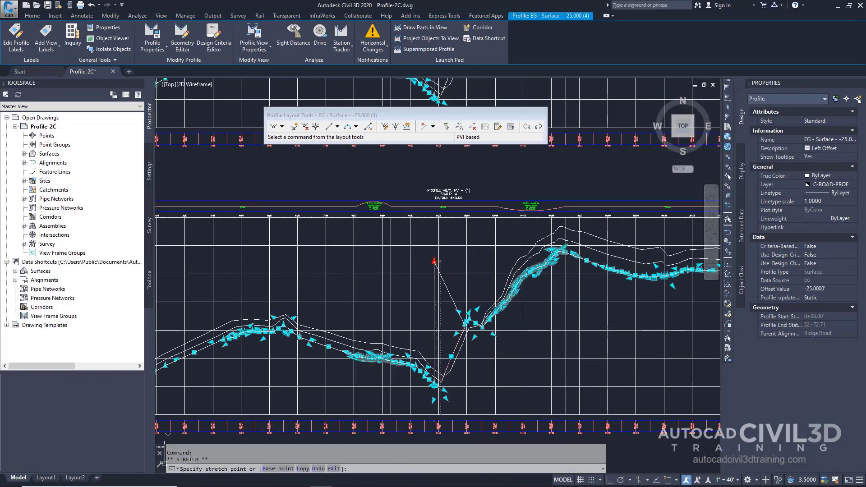
{"action": "left_click", "coordinate": [433, 256]}
{"action": "mouse_move", "coordinate": [467, 451]}
{"action": "middle_mouse_down"}
{"action": "mouse_move", "coordinate": [481, 326]}
{"action": "mouse_move", "coordinate": [479, 418]}
{"action": "middle_mouse_up"}
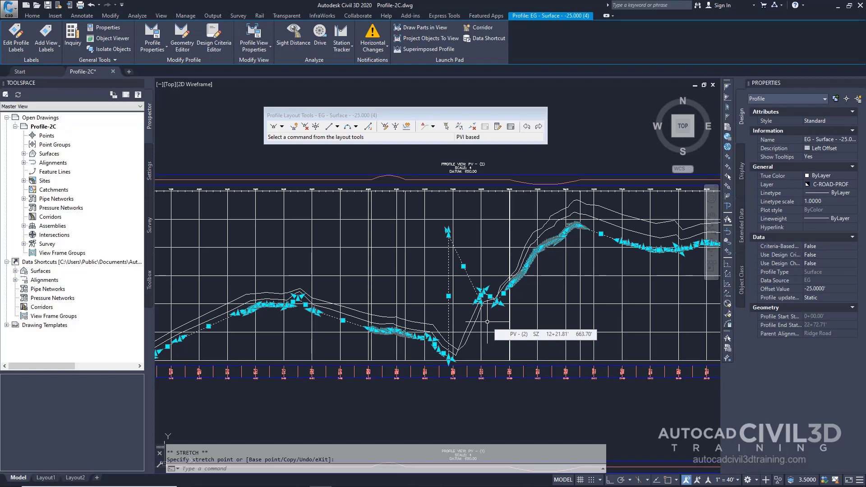
{"action": "scroll", "coordinate": [487, 322], "scroll_direction": "down", "scroll_amount": 5}
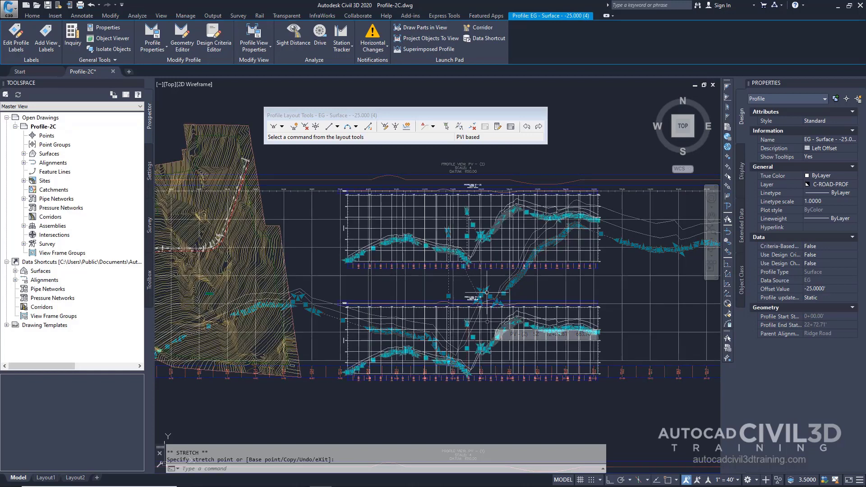
Inspect the Left Offset profile's editable PVI elevations in the profile grid view, and end the geometry editing session
{"action": "left_click", "coordinate": [511, 126]}
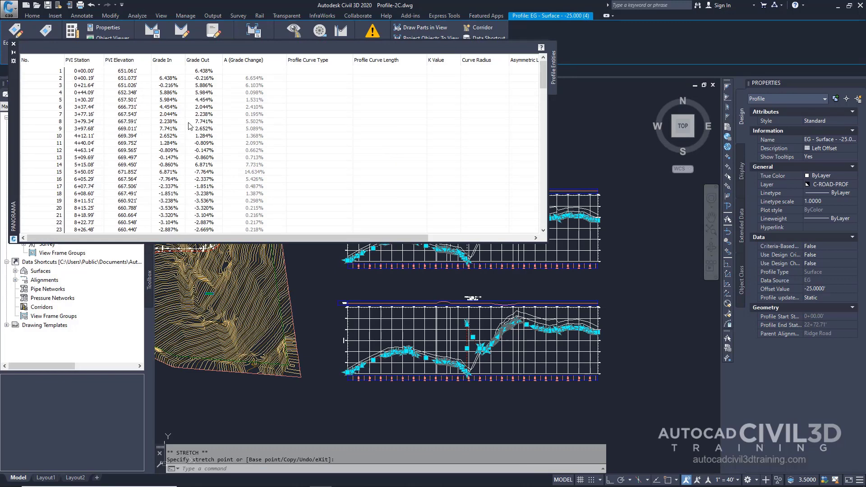
{"action": "left_click", "coordinate": [125, 122]}
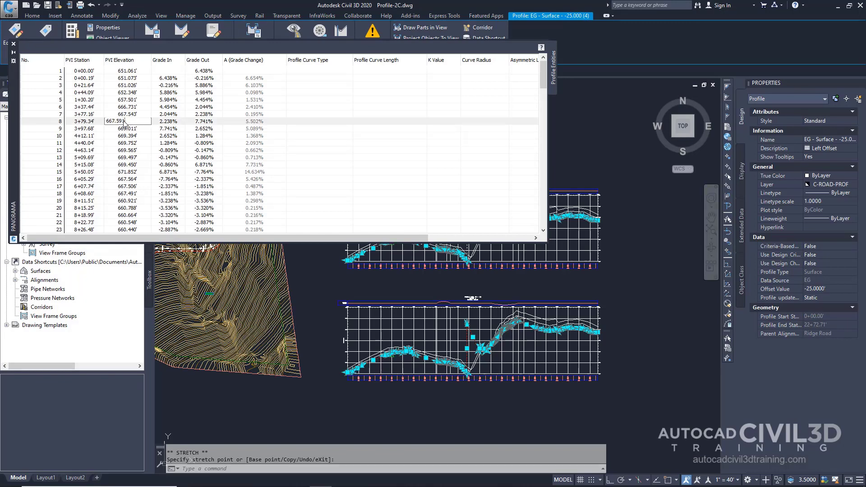
{"action": "left_click", "coordinate": [125, 122]}
{"action": "left_click_drag", "start_coordinate": [126, 120], "coordinate": [88, 121]}
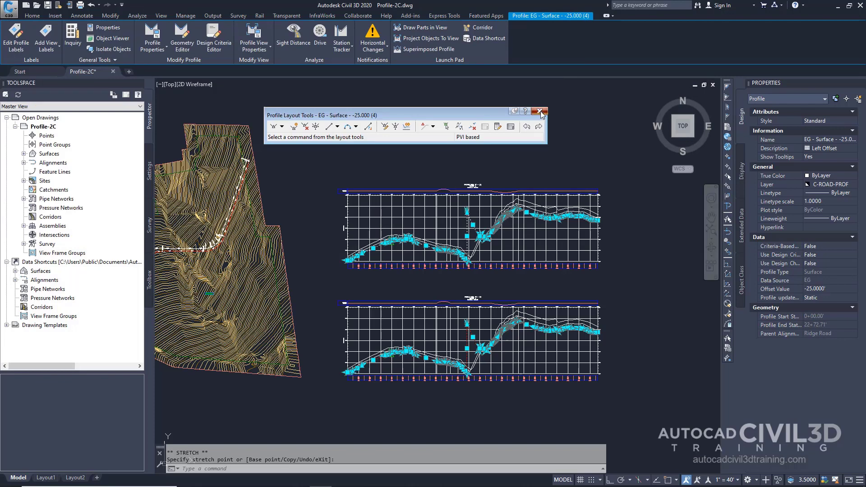
{"action": "left_click", "coordinate": [539, 111]}
{"action": "key", "text": "Escape"}
{"action": "key", "text": "Escape"}
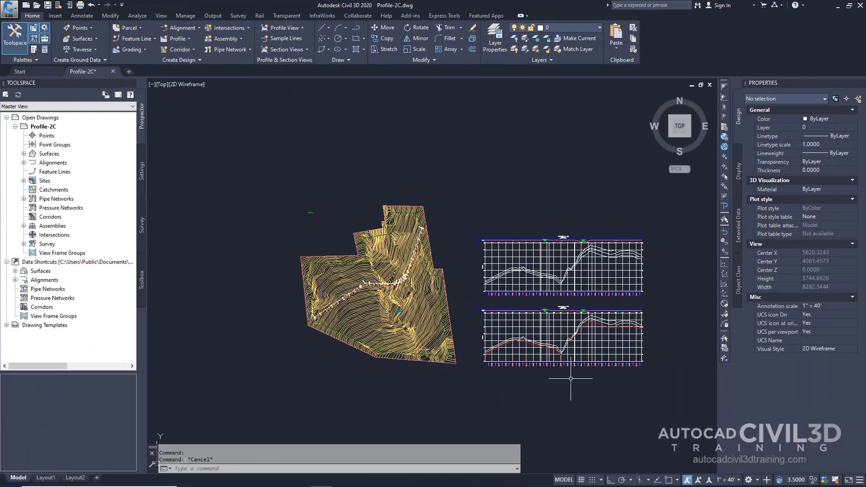
Open the lower profile view's properties and widen the Name and Description columns of its profile table
{"action": "scroll", "coordinate": [579, 374], "scroll_direction": "up", "scroll_amount": 2}
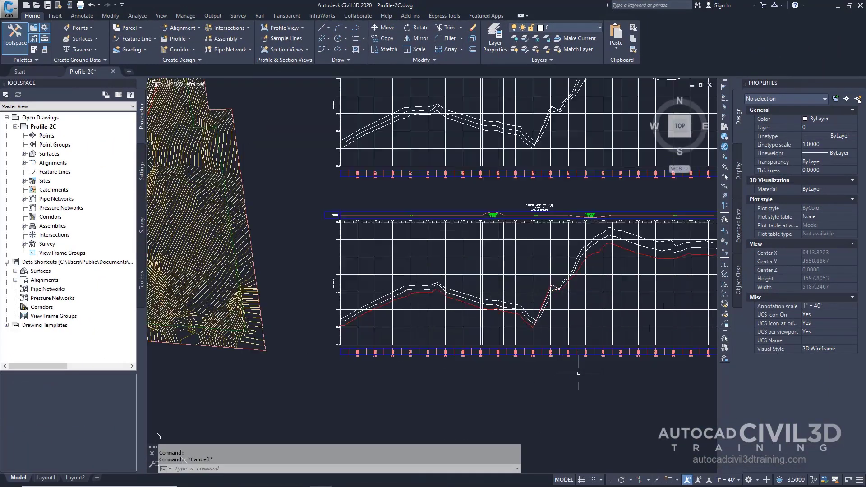
{"action": "scroll", "coordinate": [609, 332], "scroll_direction": "up", "scroll_amount": 3}
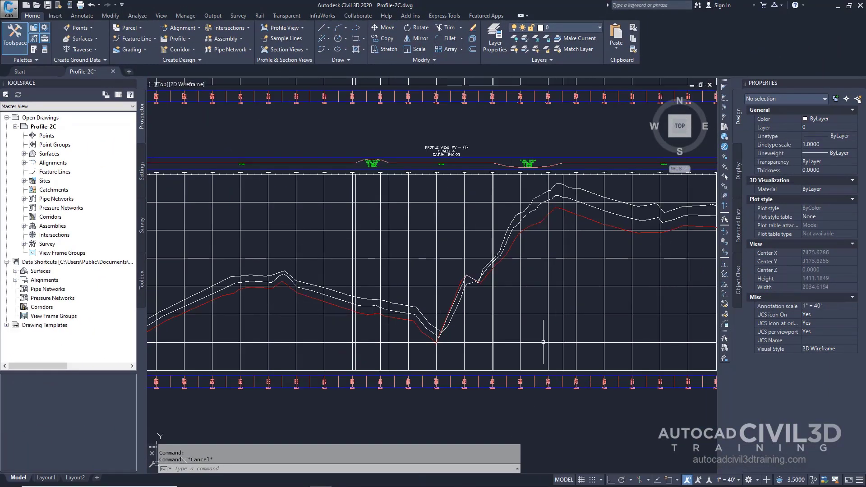
{"action": "middle_click_drag", "start_coordinate": [543, 342], "coordinate": [562, 339]}
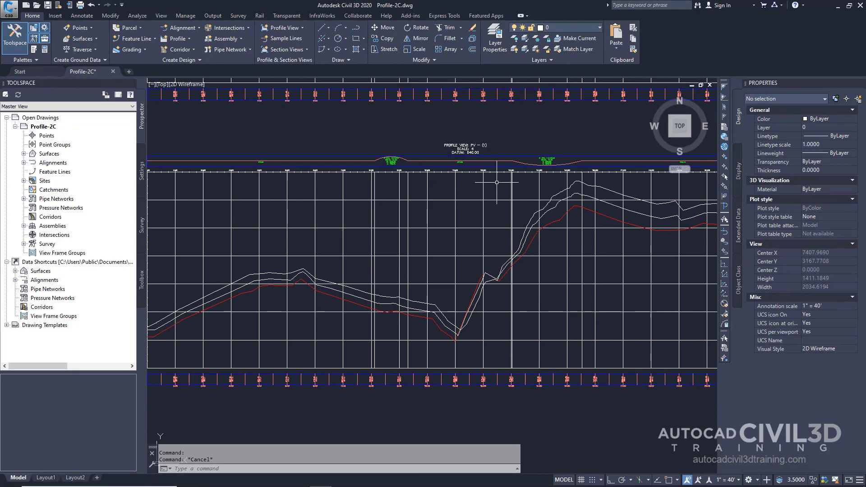
{"action": "left_click", "coordinate": [496, 200]}
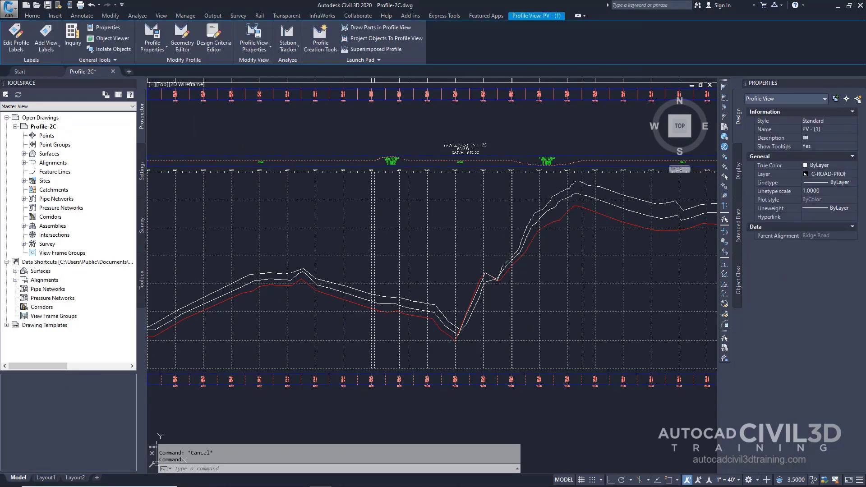
{"action": "right_click", "coordinate": [496, 201]}
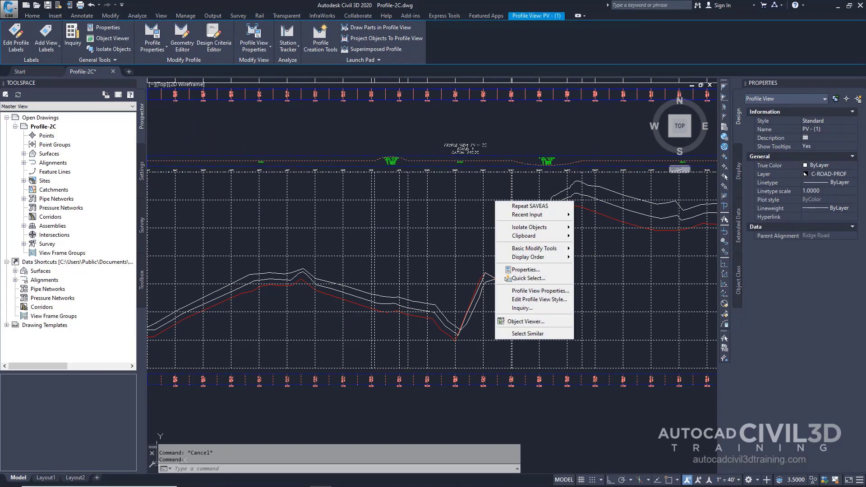
{"action": "left_click", "coordinate": [559, 293]}
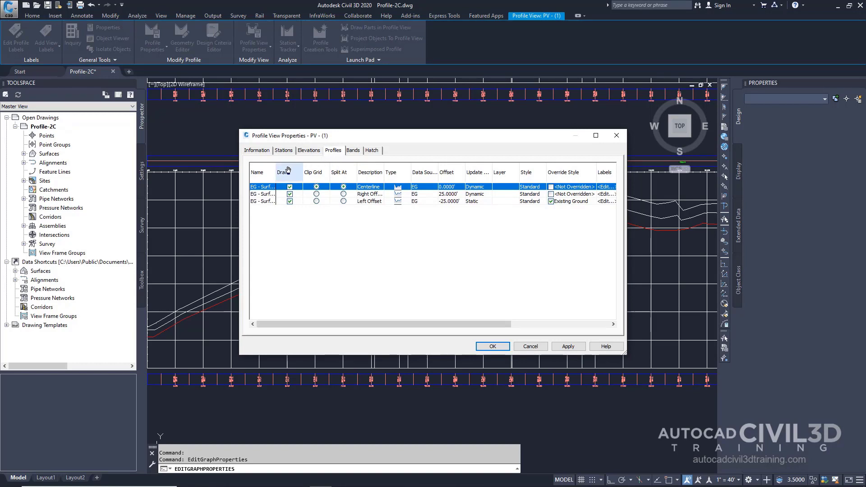
{"action": "left_click_drag", "start_coordinate": [276, 175], "coordinate": [349, 175]}
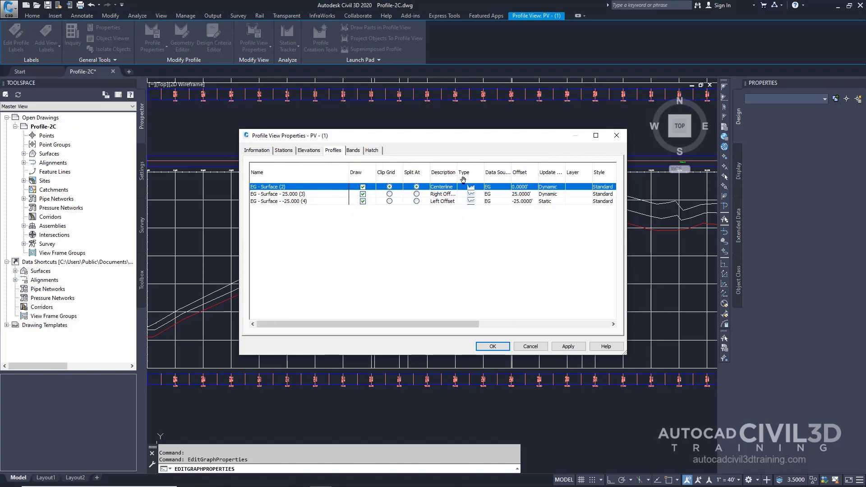
{"action": "left_click_drag", "start_coordinate": [456, 170], "coordinate": [516, 170]}
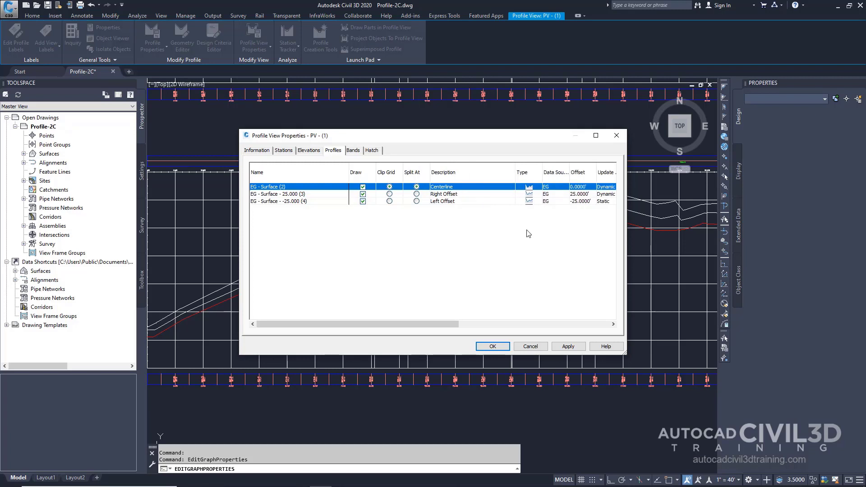
Turn off drawing of the Right Offset and Left Offset profiles in the lower profile view and apply the change
{"action": "left_click", "coordinate": [363, 195]}
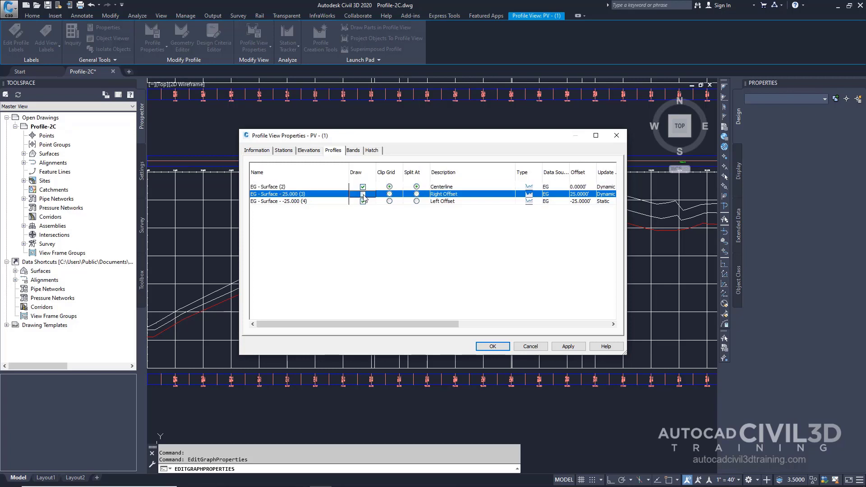
{"action": "left_click", "coordinate": [363, 201]}
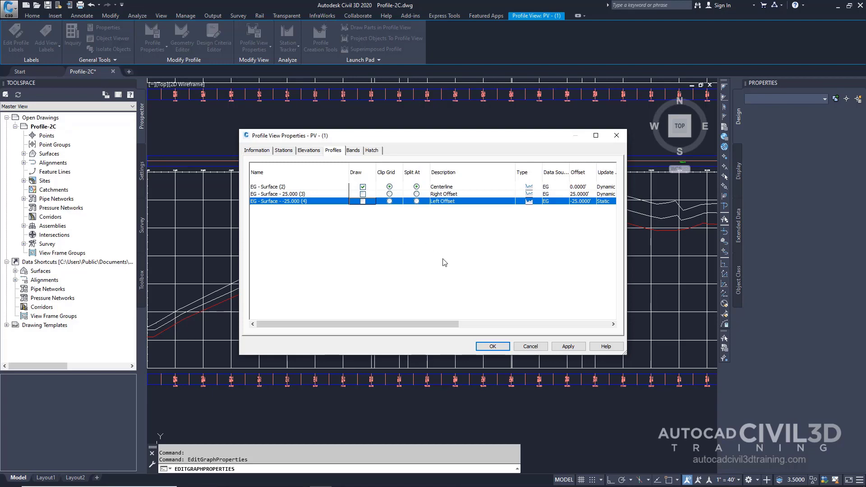
{"action": "left_click", "coordinate": [493, 346]}
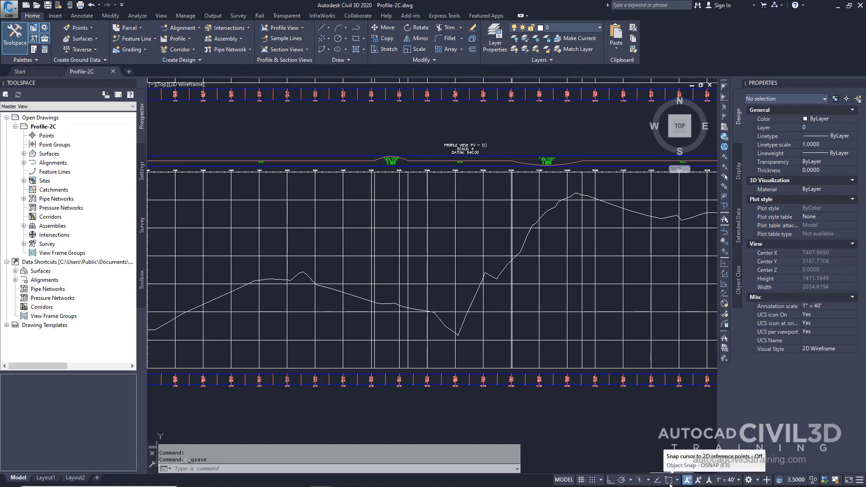
With object snap off, start a new layout profile in the lower profile view using the Finished Ground profile style
{"action": "left_click", "coordinate": [670, 480]}
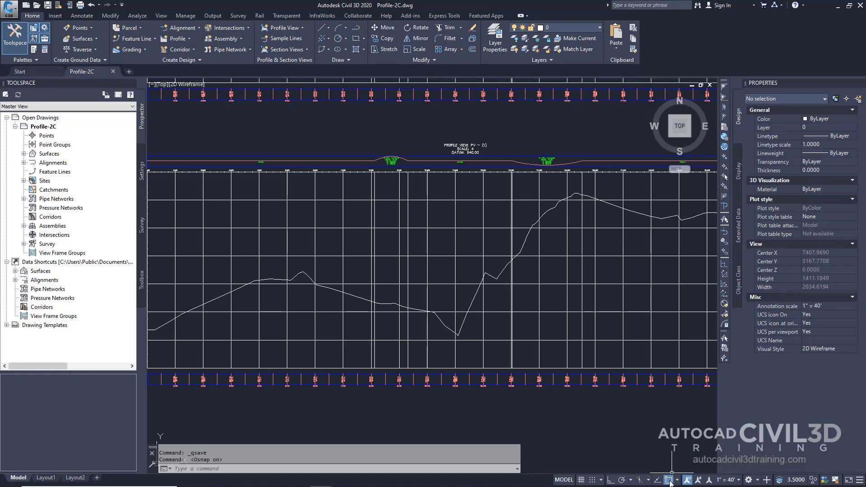
{"action": "left_click", "coordinate": [670, 482]}
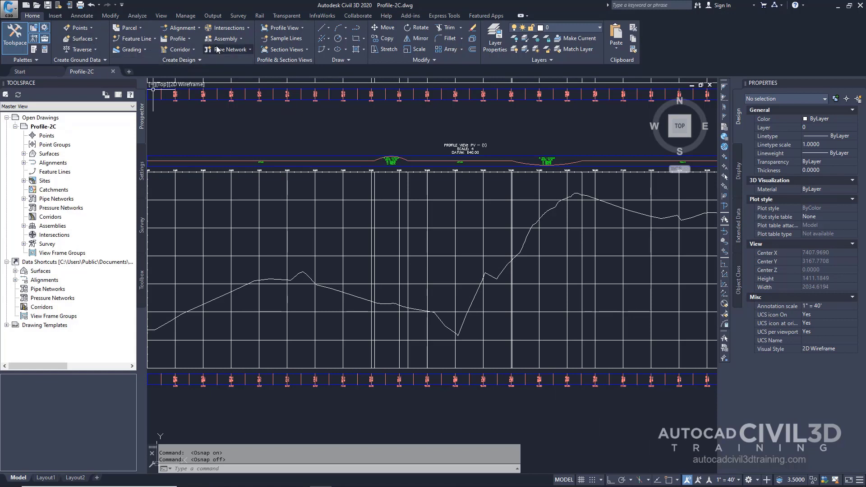
{"action": "left_click", "coordinate": [189, 38]}
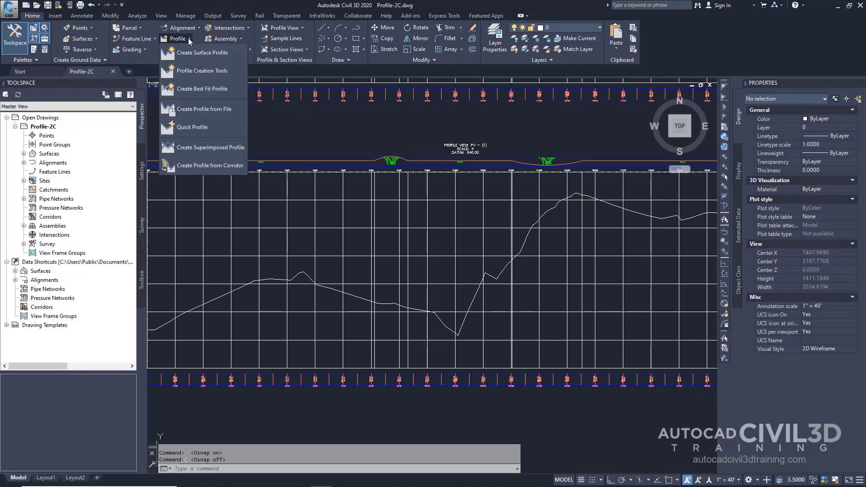
{"action": "left_click", "coordinate": [216, 72]}
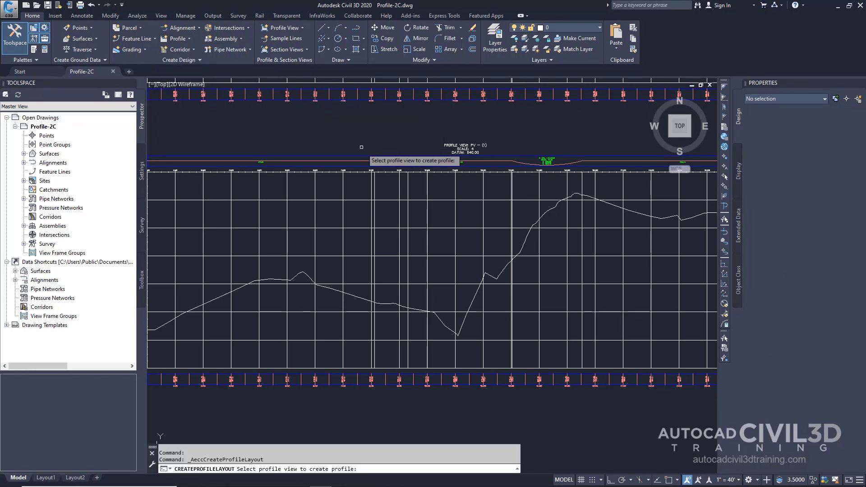
{"action": "left_click", "coordinate": [388, 200]}
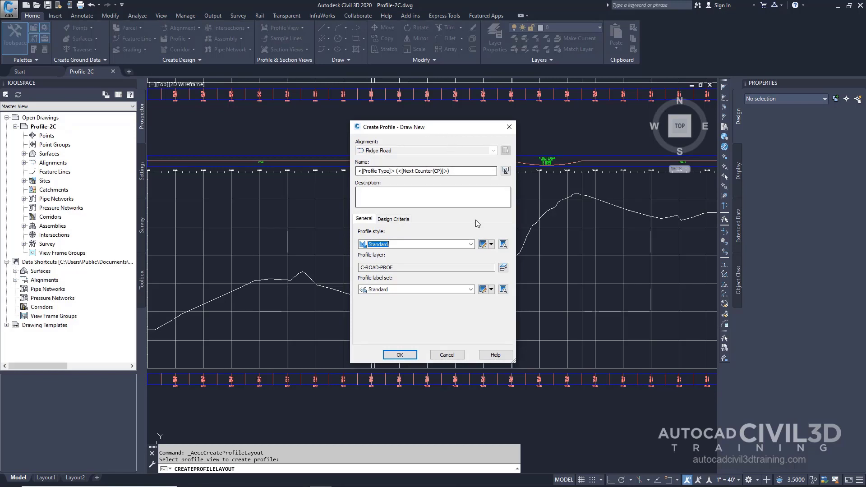
{"action": "left_click", "coordinate": [471, 244]}
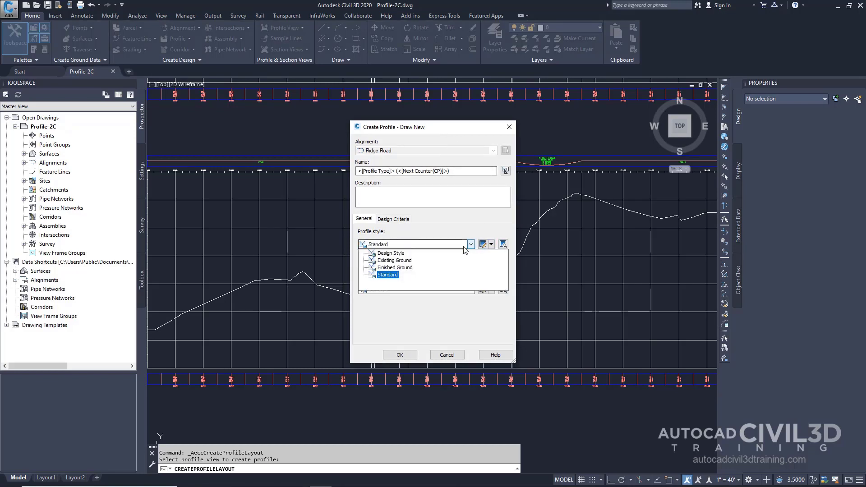
{"action": "left_click", "coordinate": [396, 268]}
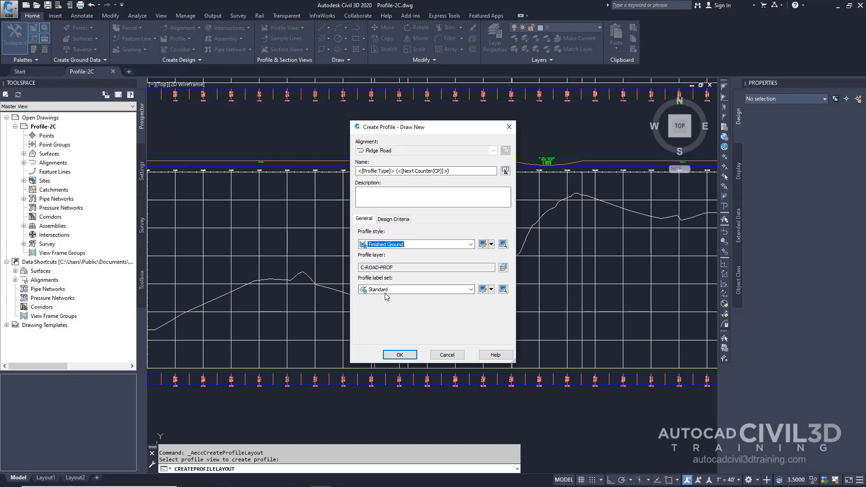
Add Station & Type labels for all horizontal geometry points to the Standard label set, and create the profile without criteria-based design
{"action": "left_click", "coordinate": [483, 289]}
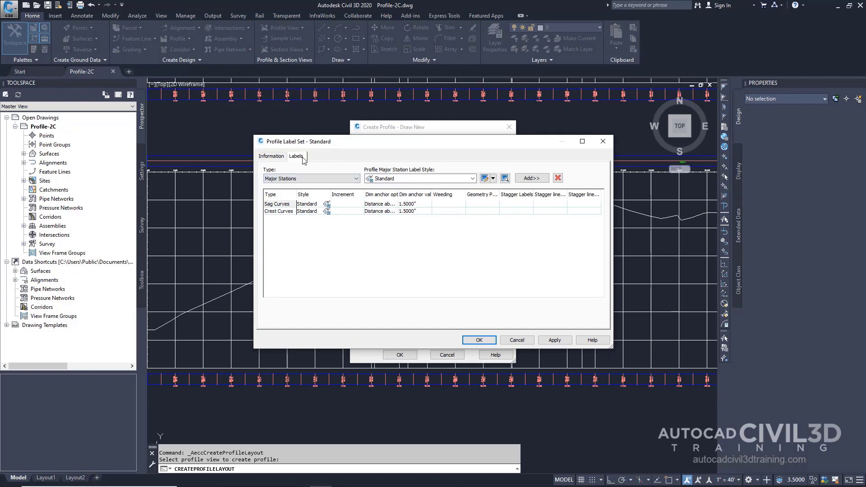
{"action": "left_click", "coordinate": [315, 179]}
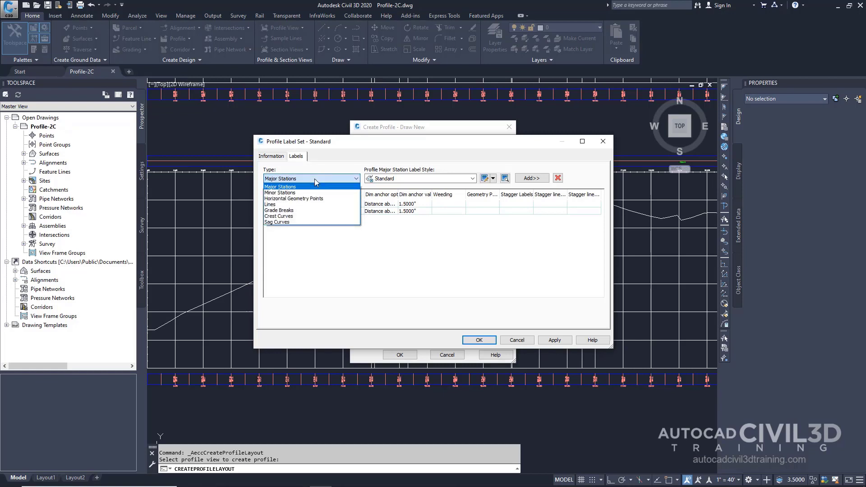
{"action": "left_click", "coordinate": [322, 200]}
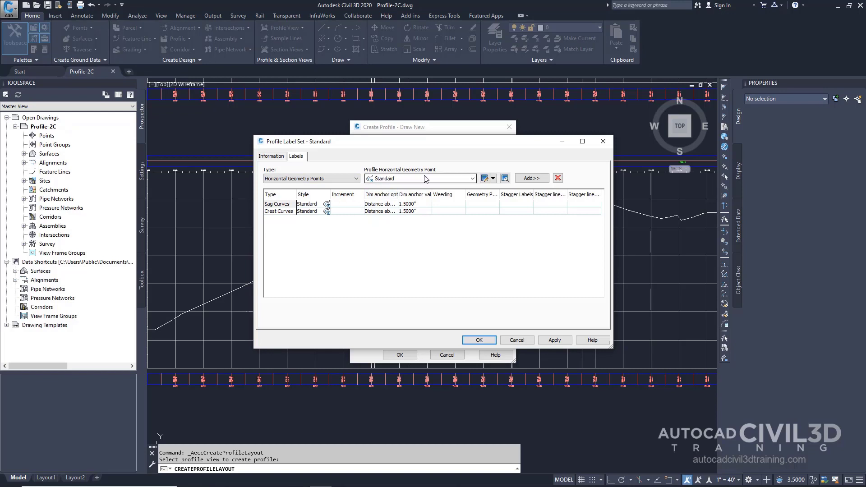
{"action": "left_click", "coordinate": [473, 179]}
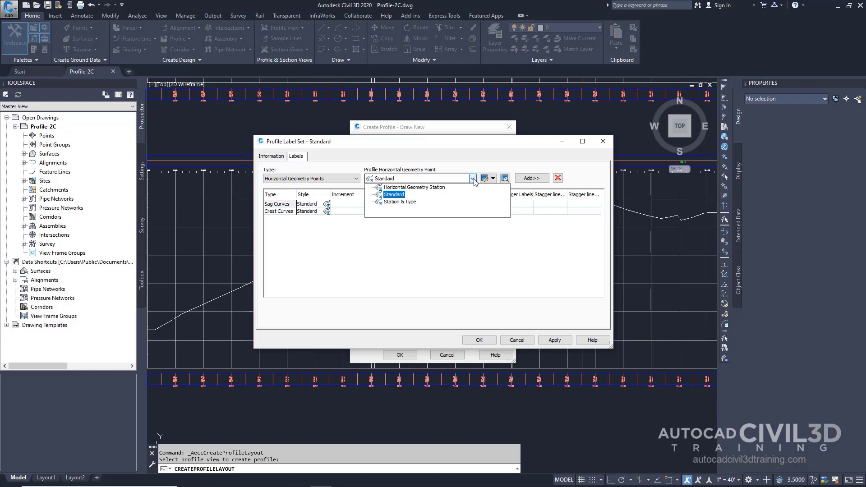
{"action": "left_click", "coordinate": [411, 202]}
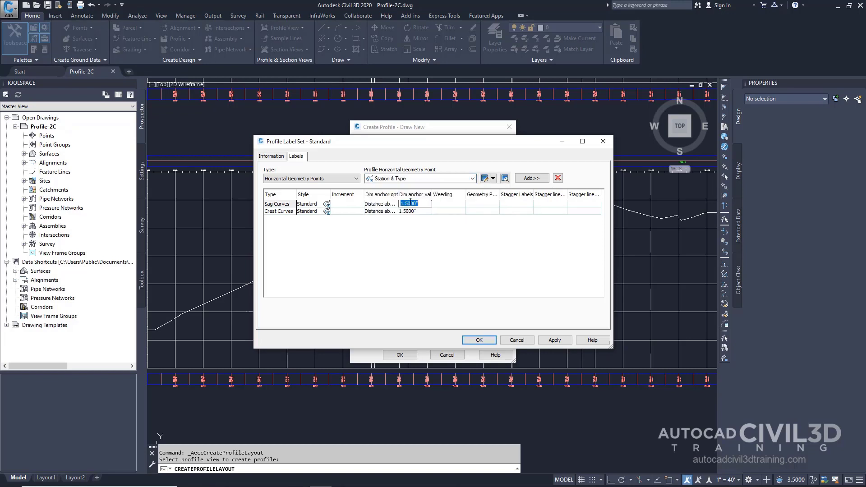
{"action": "left_click", "coordinate": [535, 180]}
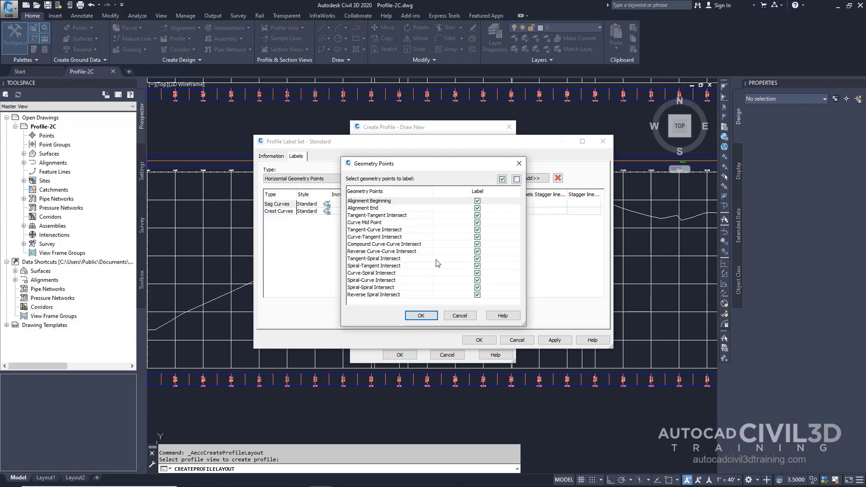
{"action": "left_click", "coordinate": [428, 318]}
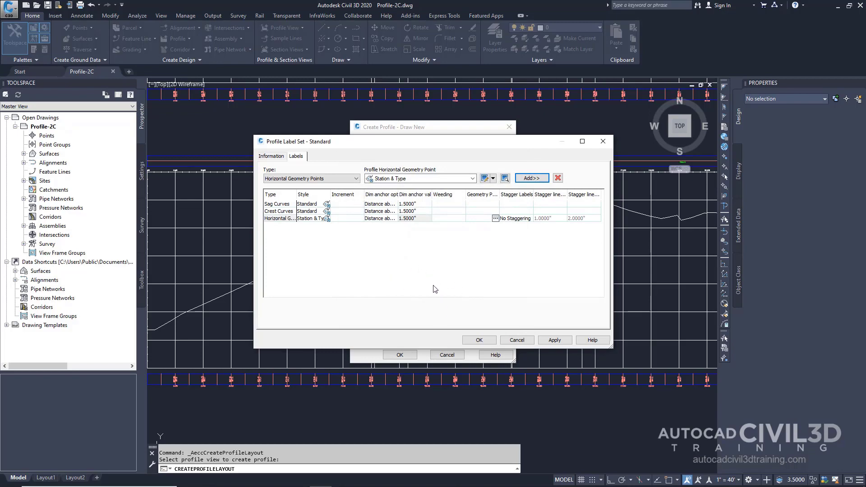
{"action": "left_click", "coordinate": [486, 341]}
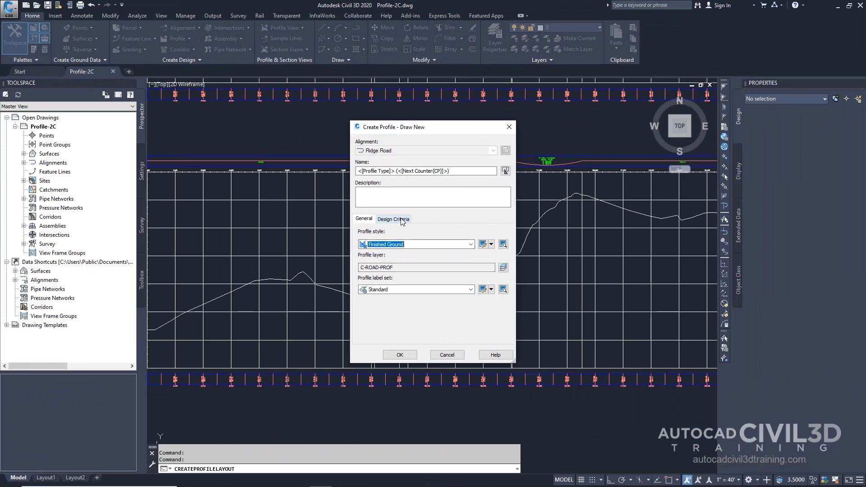
{"action": "left_click", "coordinate": [401, 219]}
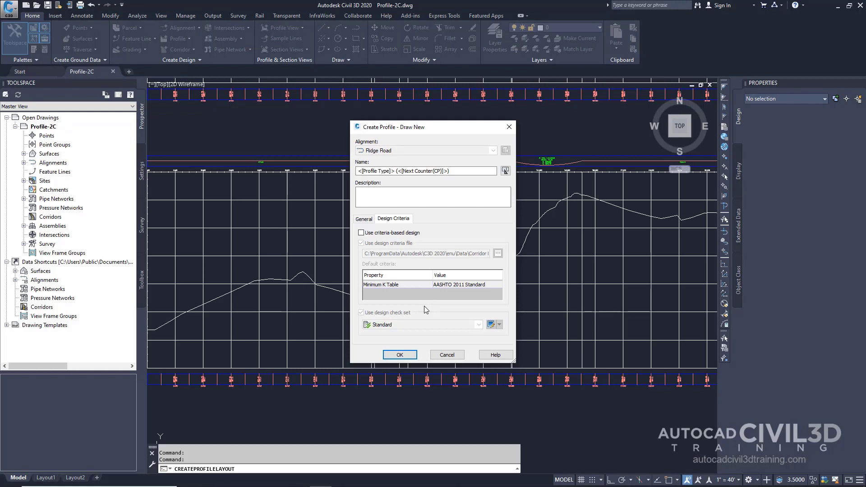
{"action": "left_click", "coordinate": [400, 355]}
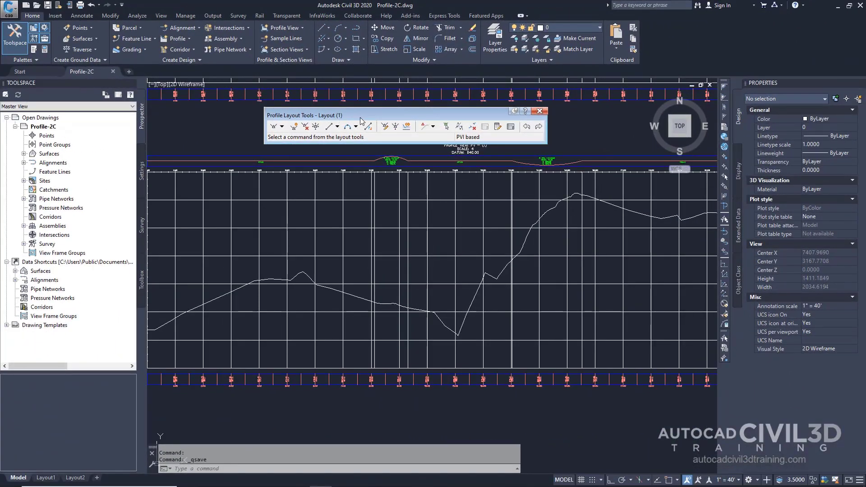
Set the layout's vertical curve settings to parabolic curves with a length of 100' for both crest and sag curves
{"action": "left_click", "coordinate": [282, 126]}
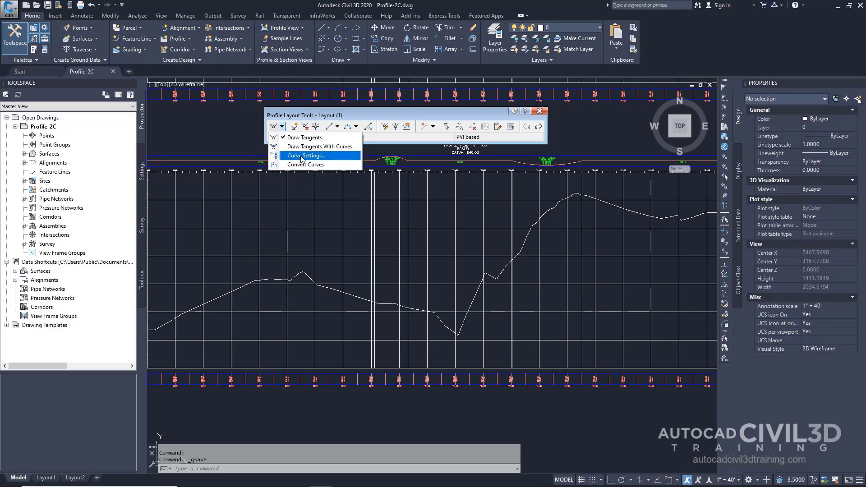
{"action": "left_click", "coordinate": [301, 157]}
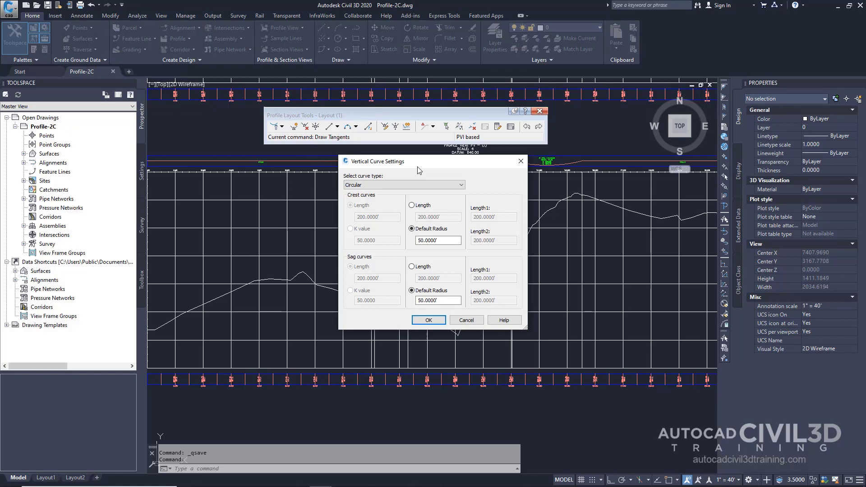
{"action": "left_click", "coordinate": [398, 185]}
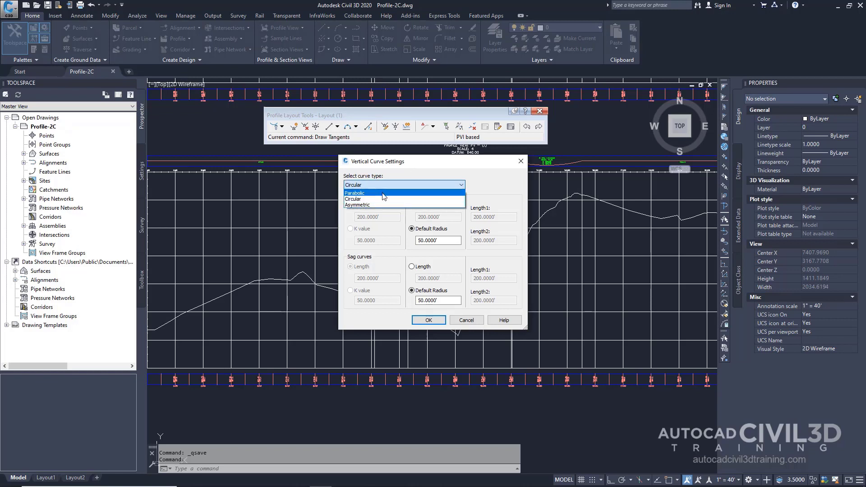
{"action": "left_click", "coordinate": [383, 193]}
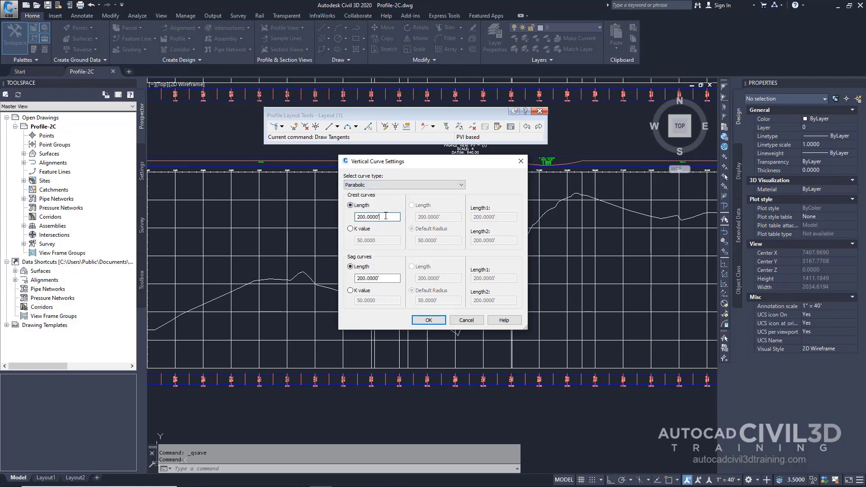
{"action": "left_click_drag", "start_coordinate": [387, 216], "coordinate": [327, 206]}
{"action": "type", "text": "100"}
{"action": "left_click", "coordinate": [387, 278]}
{"action": "left_click", "coordinate": [388, 278]}
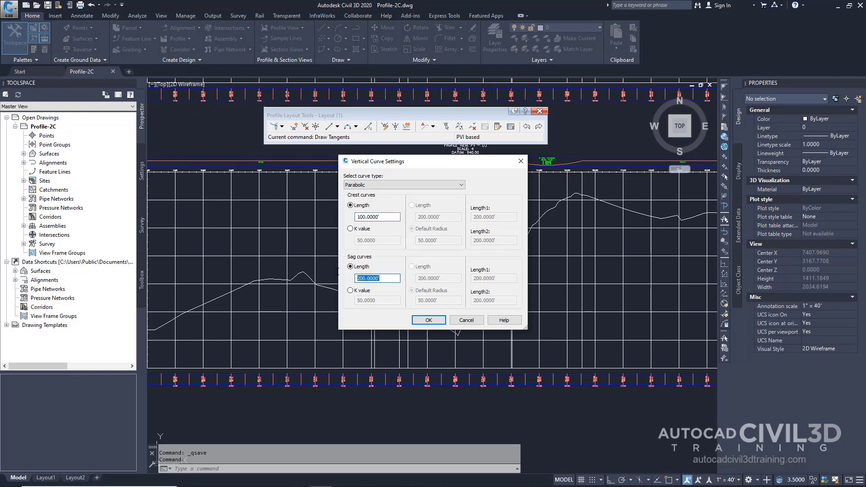
{"action": "type", "text": "100"}
{"action": "left_click", "coordinate": [462, 186]}
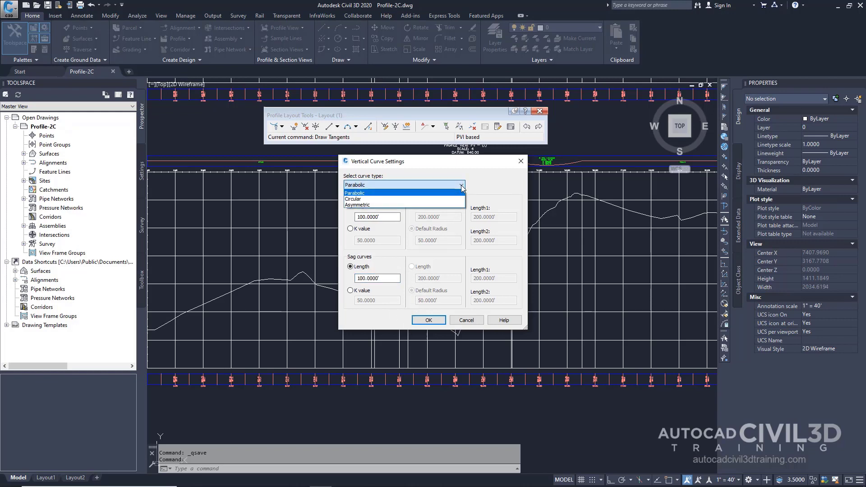
{"action": "left_click", "coordinate": [430, 194]}
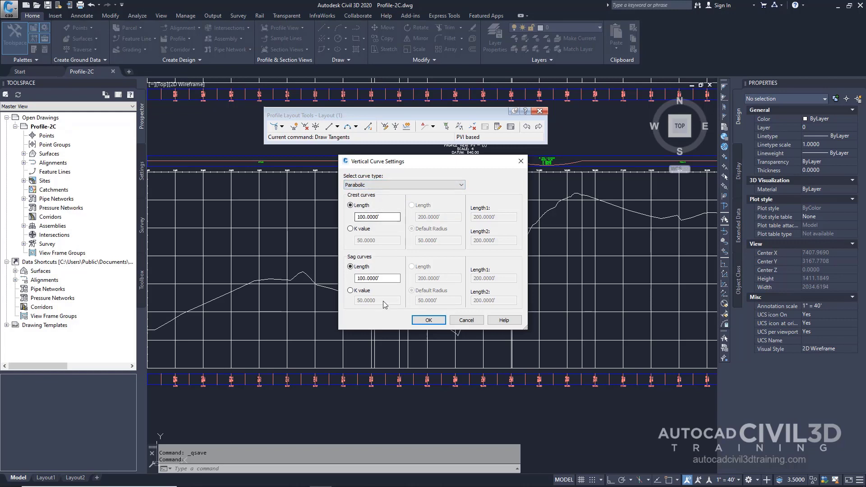
{"action": "left_click", "coordinate": [428, 320]}
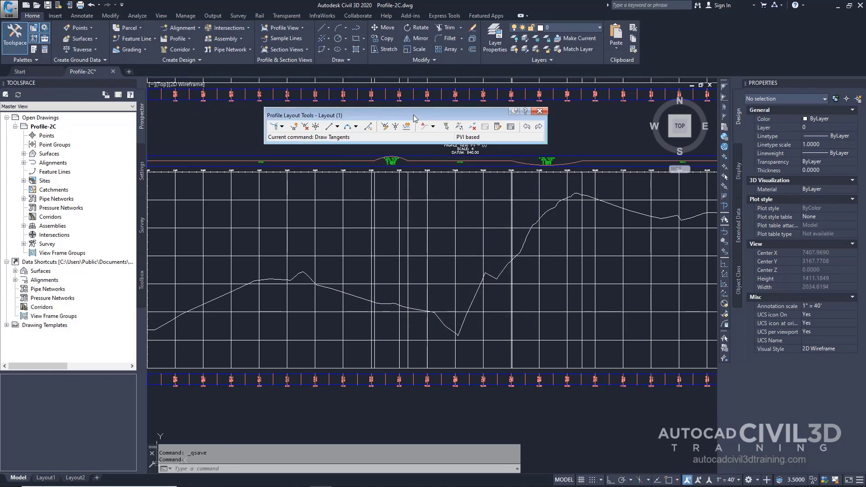
Draw tangents with curves from the ground profile's start through PVIs at about station 4+75, elevation 676.2, and station 8+38, elevation 663.7
{"action": "left_click", "coordinate": [281, 127]}
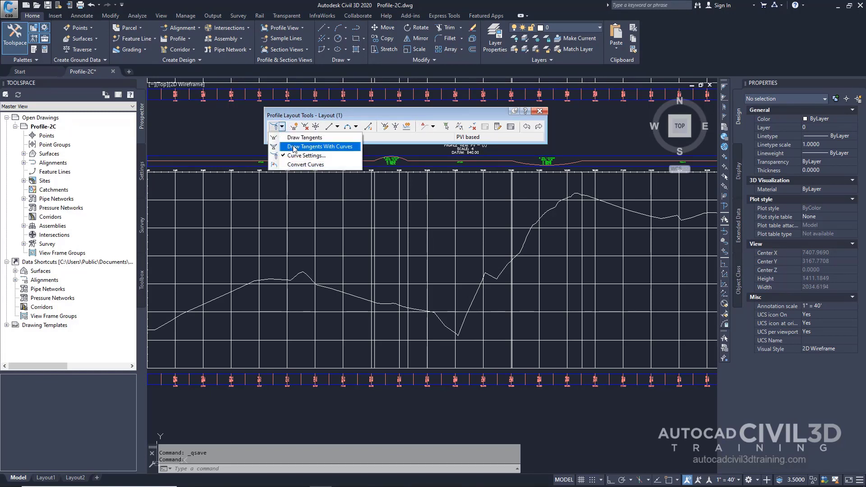
{"action": "left_click", "coordinate": [293, 147]}
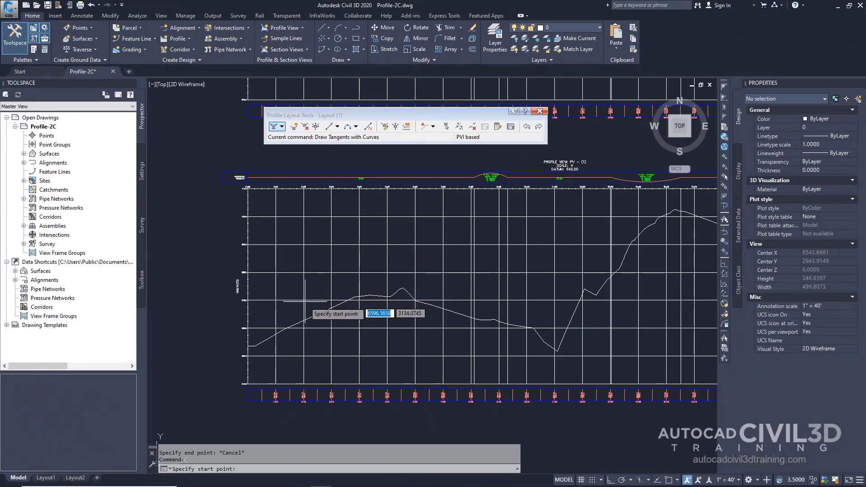
{"action": "scroll", "coordinate": [300, 296], "scroll_direction": "up", "scroll_amount": 4}
{"action": "scroll", "coordinate": [300, 297], "scroll_direction": "up", "scroll_amount": 4}
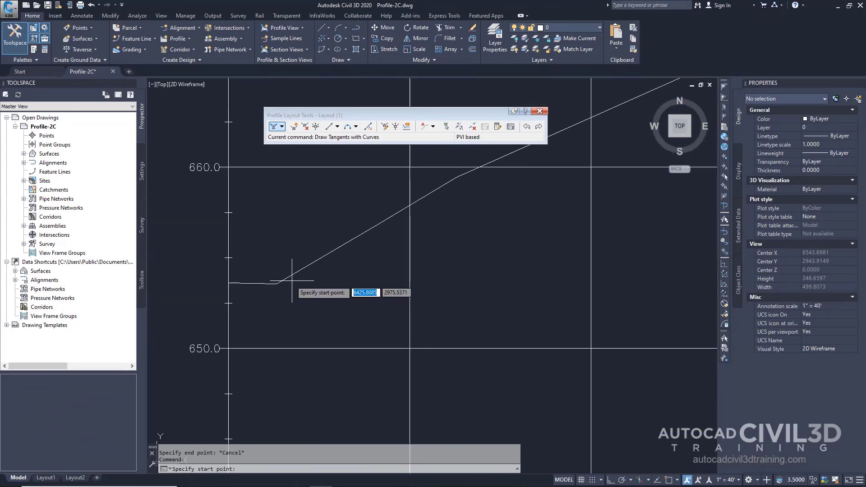
{"action": "left_click", "coordinate": [229, 283]}
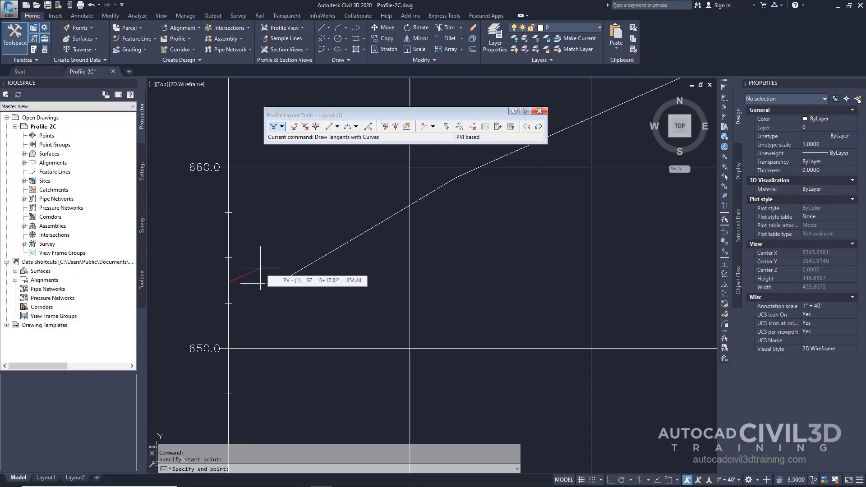
{"action": "scroll", "coordinate": [261, 268], "scroll_direction": "down", "scroll_amount": 6}
{"action": "scroll", "coordinate": [311, 250], "scroll_direction": "up", "scroll_amount": 2}
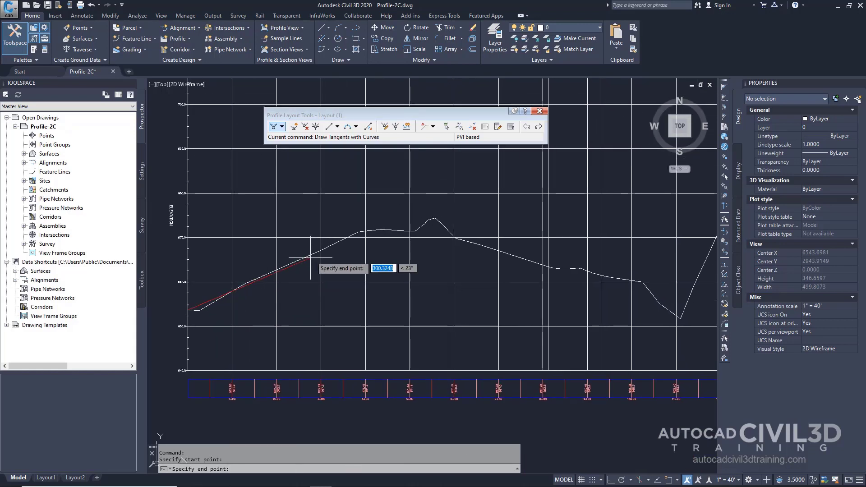
{"action": "left_click", "coordinate": [399, 210]}
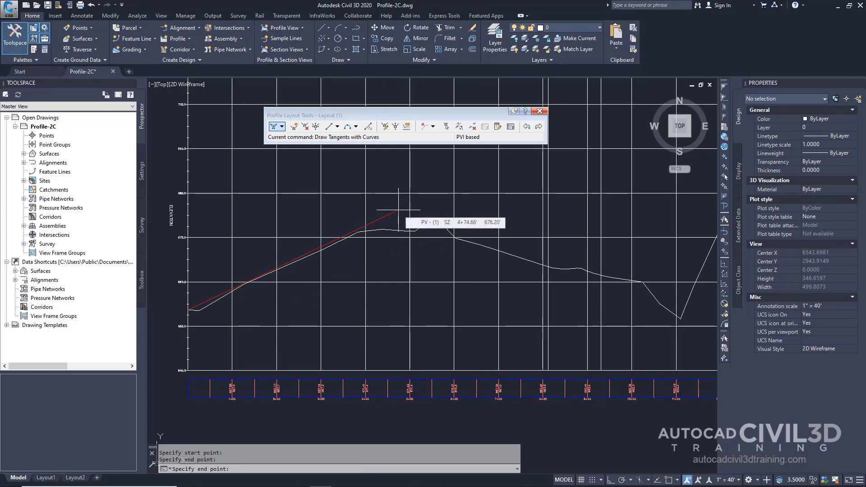
{"action": "left_click", "coordinate": [559, 262]}
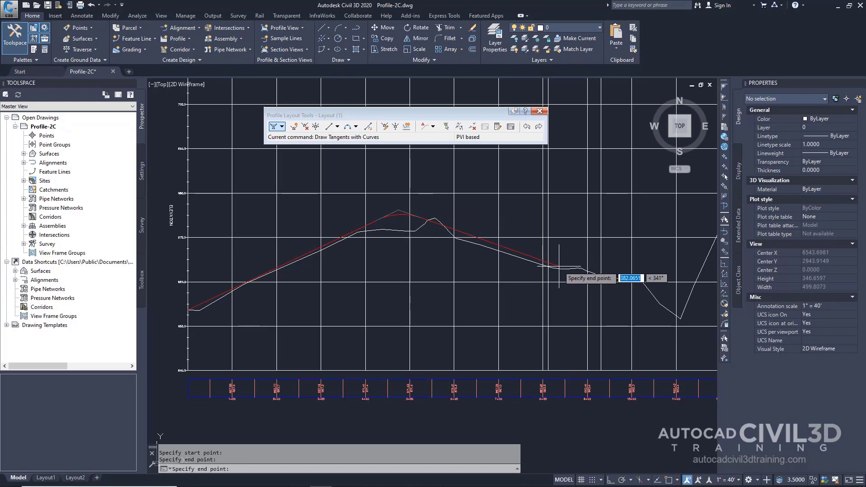
Continue the tangents across the ground's low point and over the following crest, ending the layout at about station 22+72, elevation 689.8
{"action": "middle_click_drag", "start_coordinate": [609, 276], "coordinate": [490, 258]}
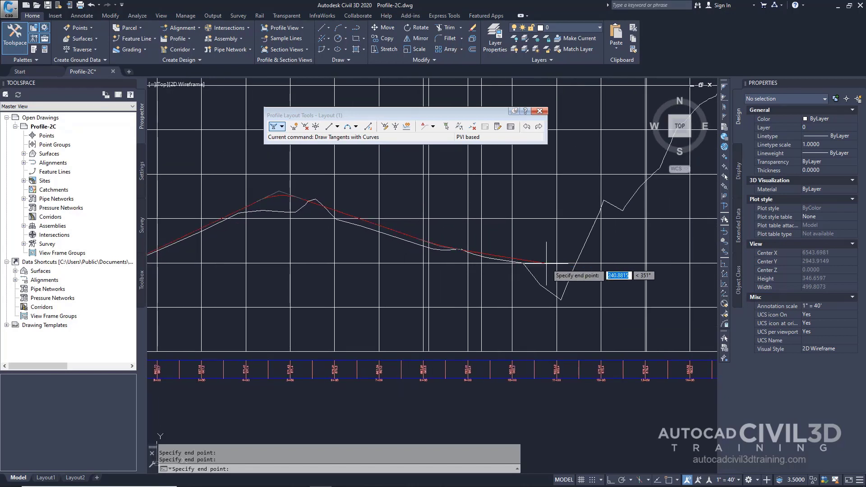
{"action": "left_click", "coordinate": [565, 262]}
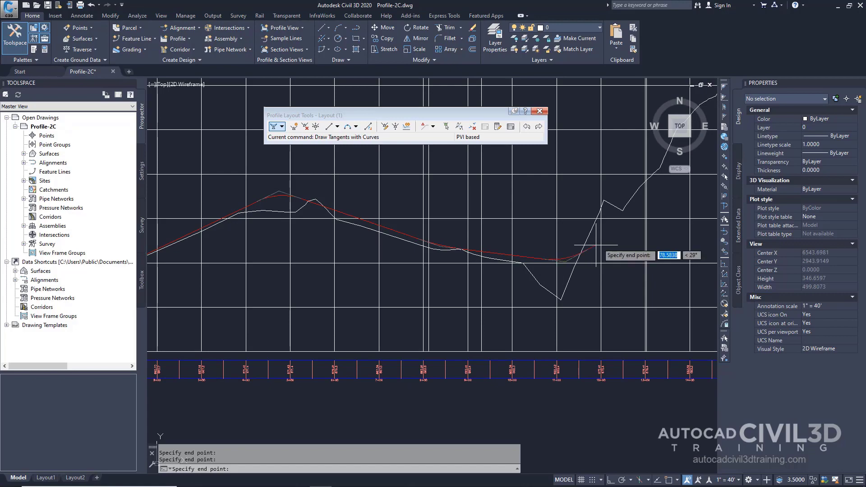
{"action": "middle_click_drag", "start_coordinate": [606, 232], "coordinate": [519, 287]}
{"action": "scroll", "coordinate": [553, 282], "scroll_direction": "down", "scroll_amount": 2}
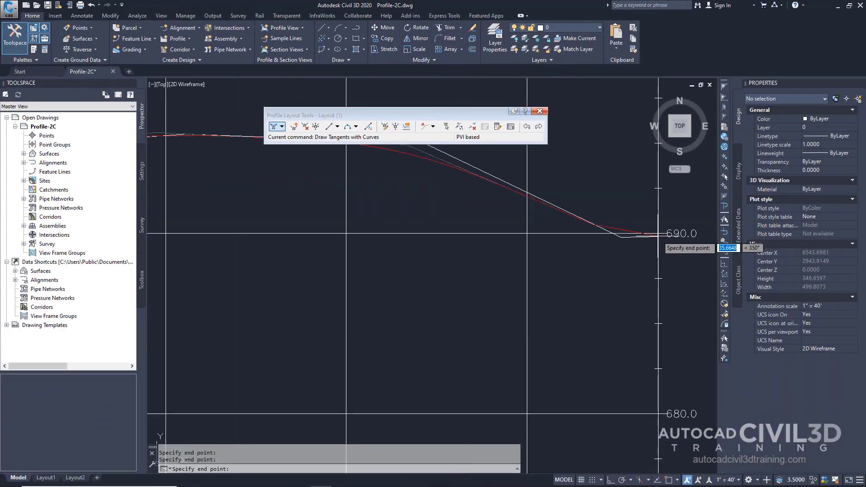
{"action": "scroll", "coordinate": [659, 232], "scroll_direction": "up", "scroll_amount": 3}
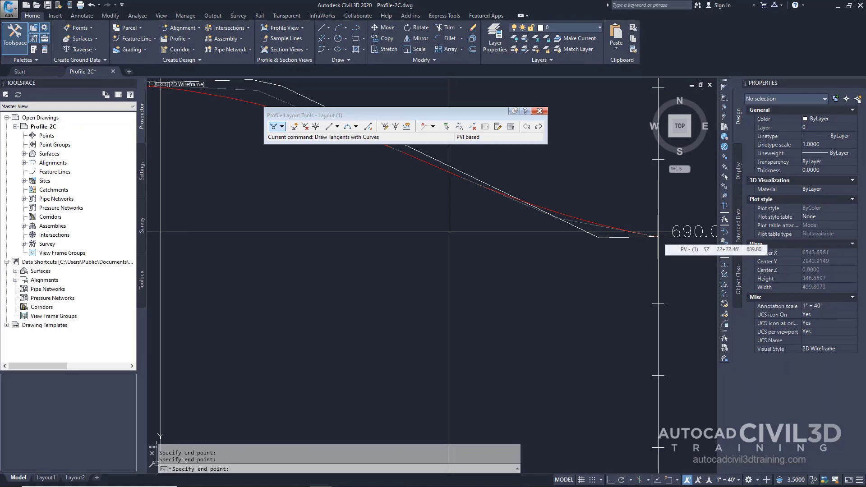
{"action": "left_click", "coordinate": [658, 236]}
{"action": "key", "text": "Return"}
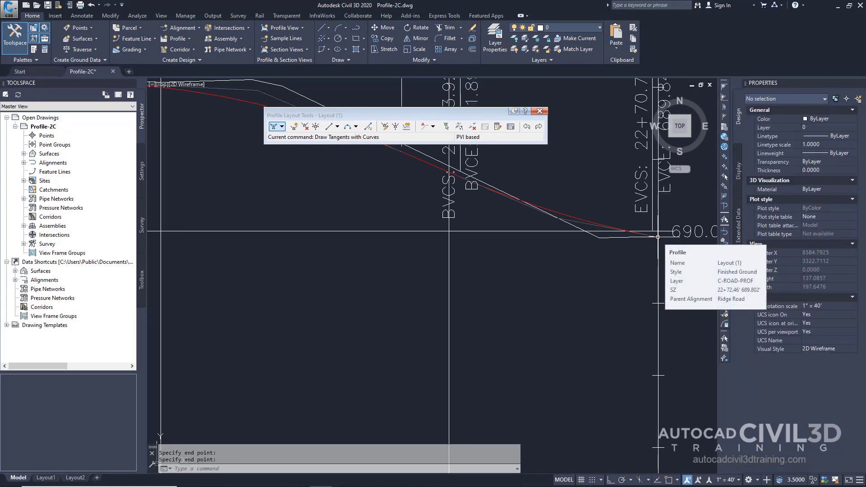
Examine the new design profile and its vertical curve and horizontal geometry point labels along the lower profile view
{"action": "scroll", "coordinate": [658, 237], "scroll_direction": "down", "scroll_amount": 10}
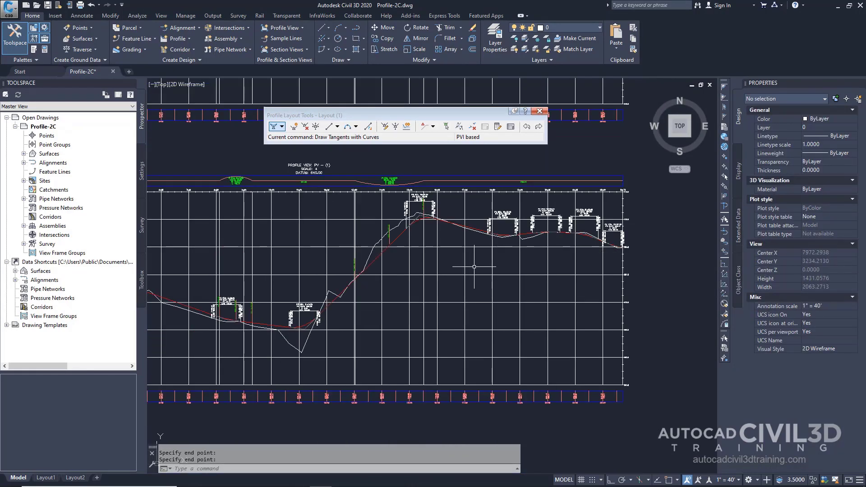
{"action": "mouse_move", "coordinate": [458, 269]}
{"action": "middle_mouse_down"}
{"action": "mouse_move", "coordinate": [533, 265]}
{"action": "mouse_move", "coordinate": [553, 254]}
{"action": "middle_mouse_up"}
{"action": "scroll", "coordinate": [544, 255], "scroll_direction": "down", "scroll_amount": 2}
{"action": "scroll", "coordinate": [541, 257], "scroll_direction": "up", "scroll_amount": 2}
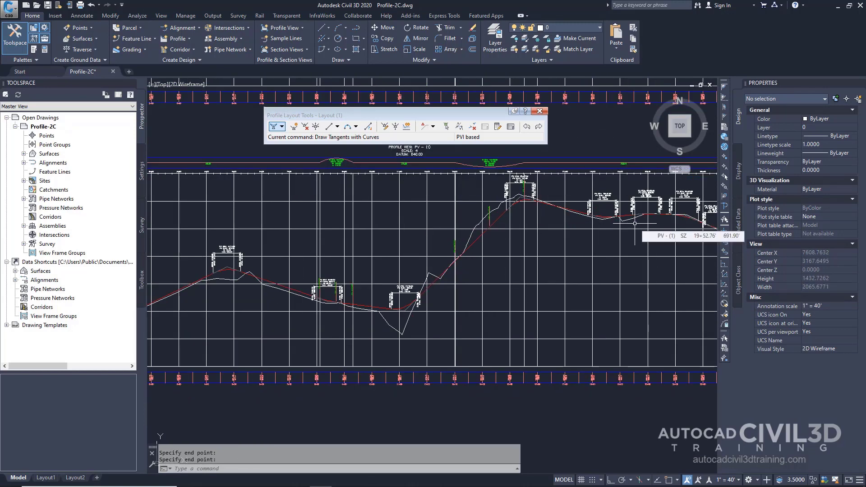
{"action": "scroll", "coordinate": [257, 261], "scroll_direction": "up", "scroll_amount": 3}
{"action": "scroll", "coordinate": [435, 263], "scroll_direction": "up", "scroll_amount": 3}
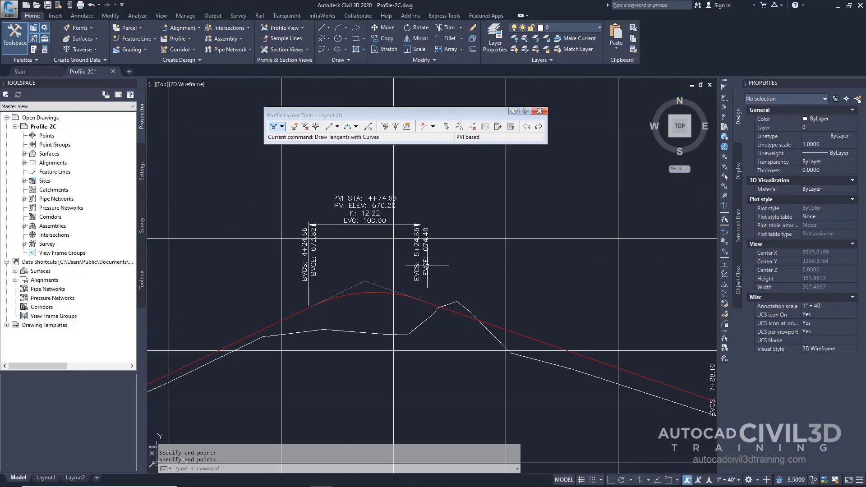
{"action": "middle_click_drag", "start_coordinate": [523, 287], "coordinate": [373, 271]}
{"action": "middle_click_drag", "start_coordinate": [502, 293], "coordinate": [367, 270]}
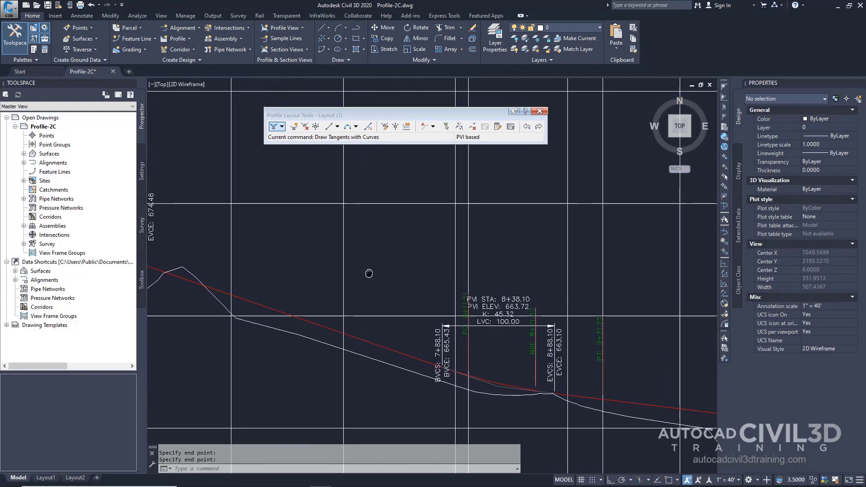
{"action": "middle_click_drag", "start_coordinate": [531, 313], "coordinate": [342, 257]}
{"action": "middle_click_drag", "start_coordinate": [560, 319], "coordinate": [418, 296]}
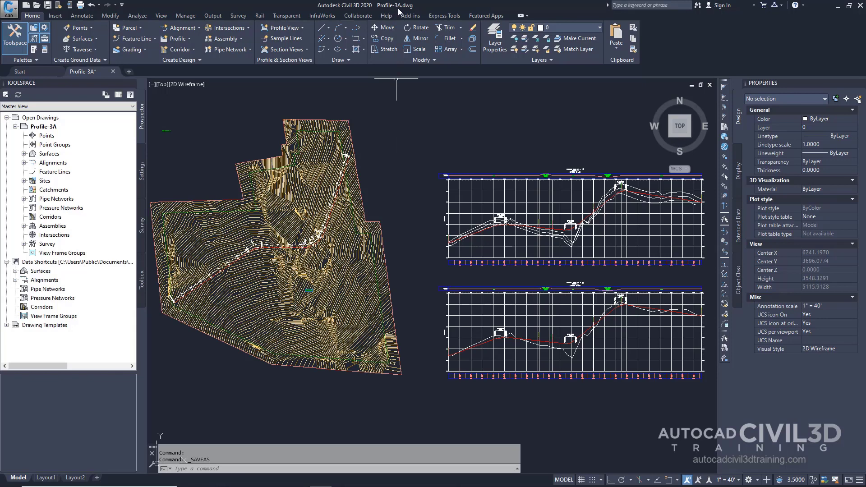
In Profile-3A, open the lower view's Finished Ground profile for geometry editing and list its PVIs in the profile grid view
{"action": "scroll", "coordinate": [282, 209], "scroll_direction": "up", "scroll_amount": 2}
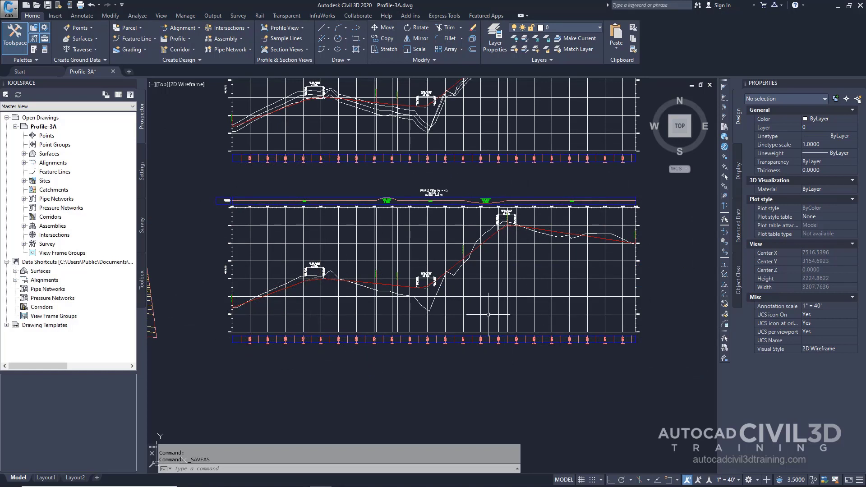
{"action": "left_click", "coordinate": [388, 286]}
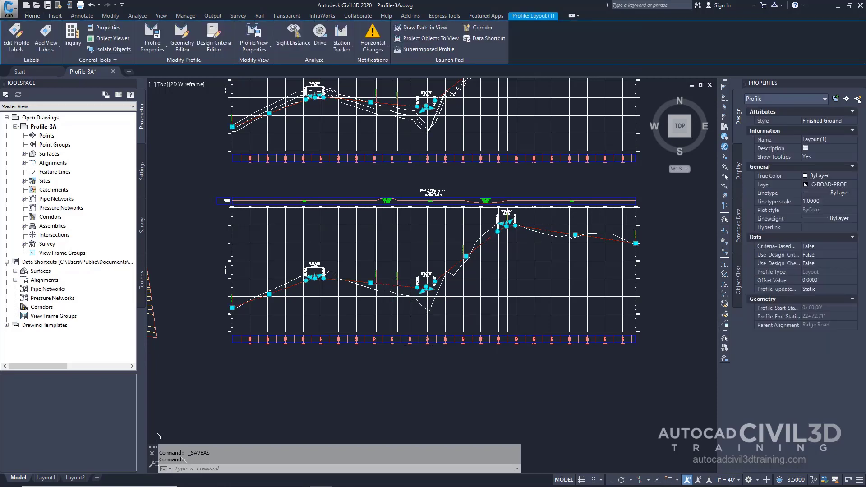
{"action": "right_click", "coordinate": [387, 286]}
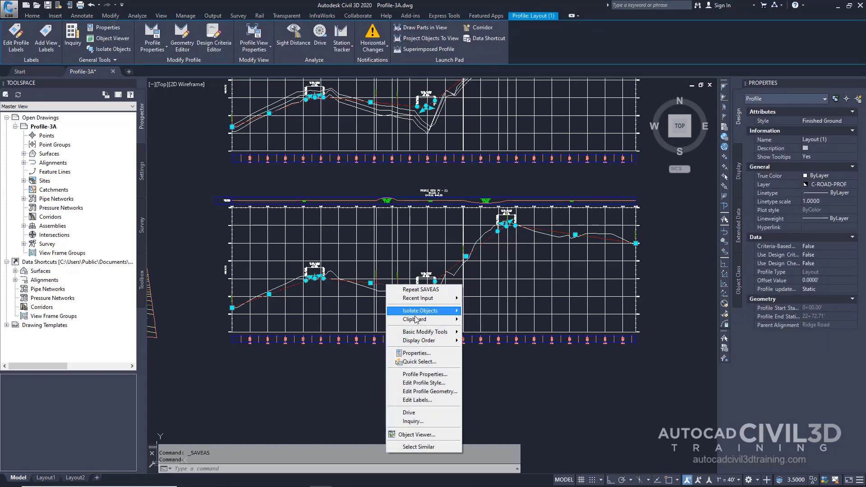
{"action": "left_click", "coordinate": [447, 392]}
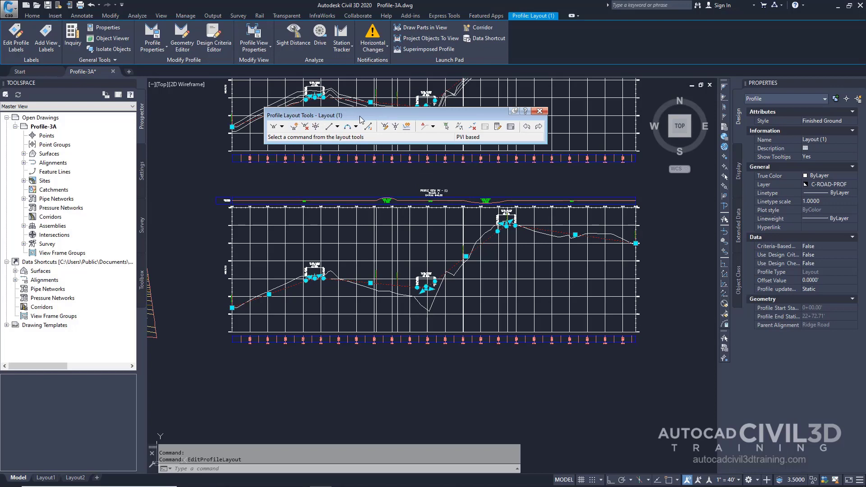
{"action": "left_click", "coordinate": [274, 127]}
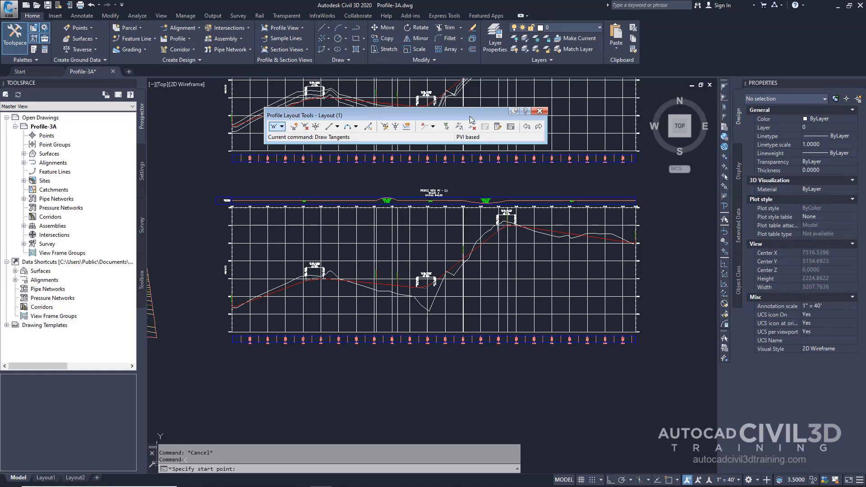
{"action": "left_click", "coordinate": [446, 126]}
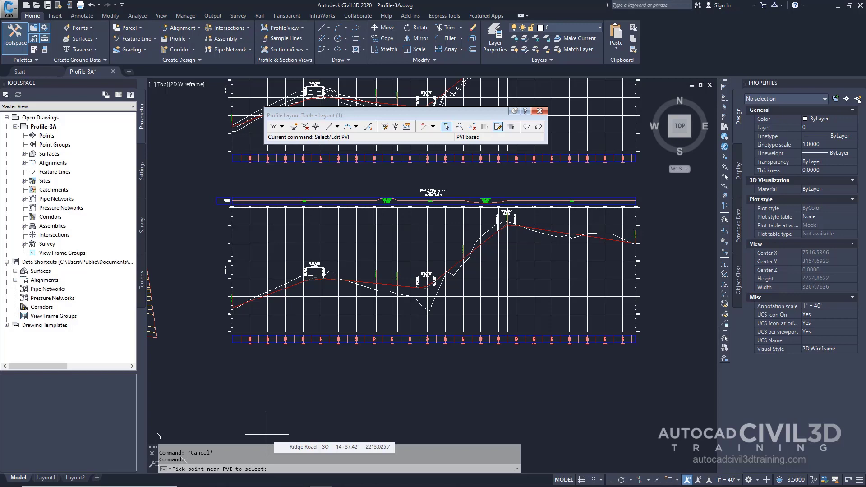
{"action": "left_click", "coordinate": [511, 127]}
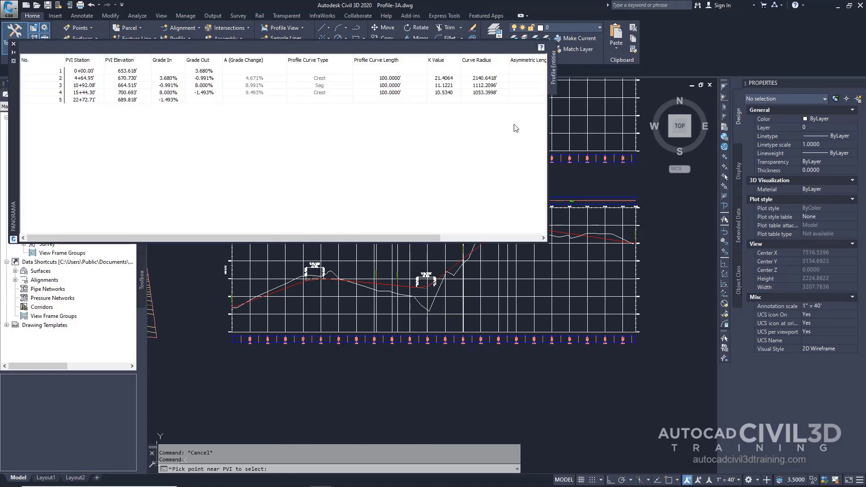
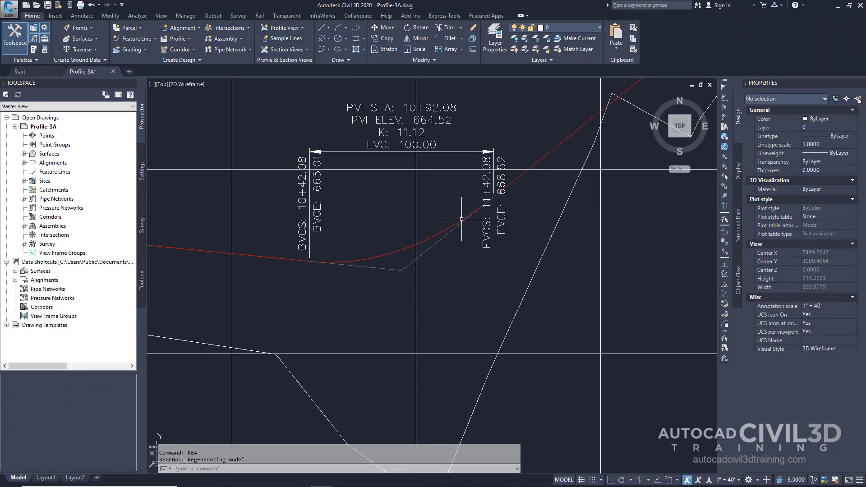
Grip-edit the sag curve at station 10+92.08: lengthen it to about 147.83 ft and move its PVI to about station 11+23.90, elevation 668.04
{"action": "left_click", "coordinate": [396, 247]}
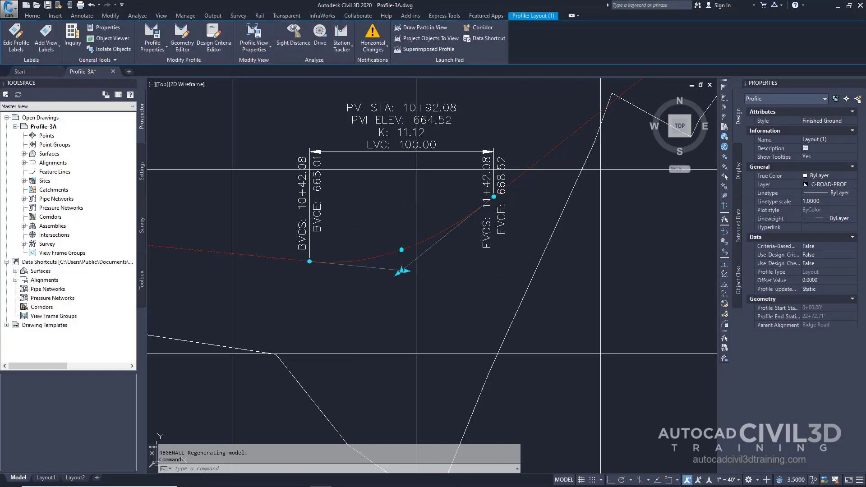
{"action": "left_click", "coordinate": [401, 249]}
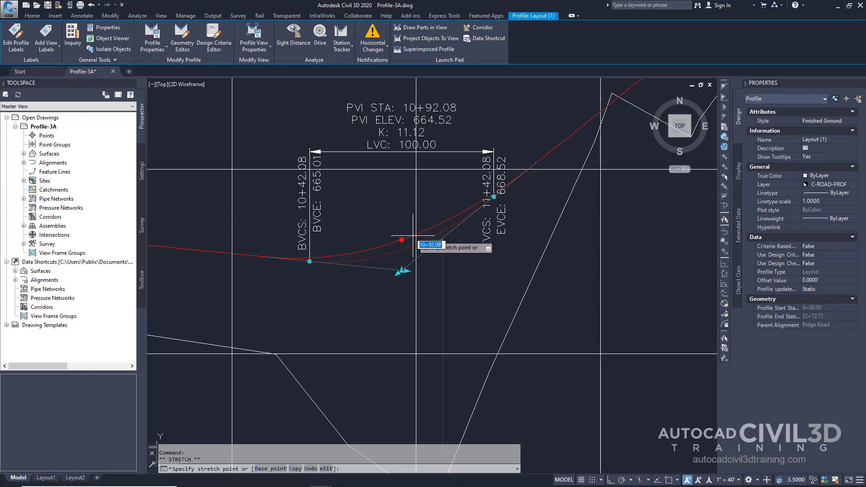
{"action": "left_click", "coordinate": [413, 235]}
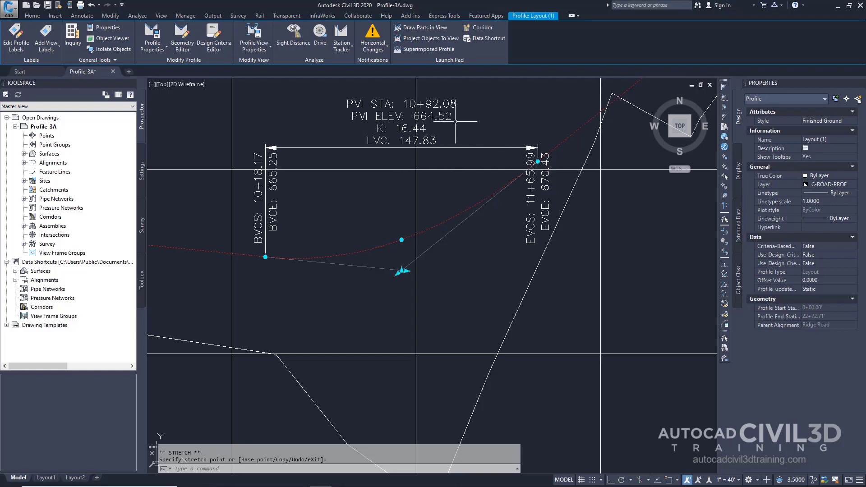
{"action": "key", "text": "Escape"}
{"action": "left_click", "coordinate": [401, 270]}
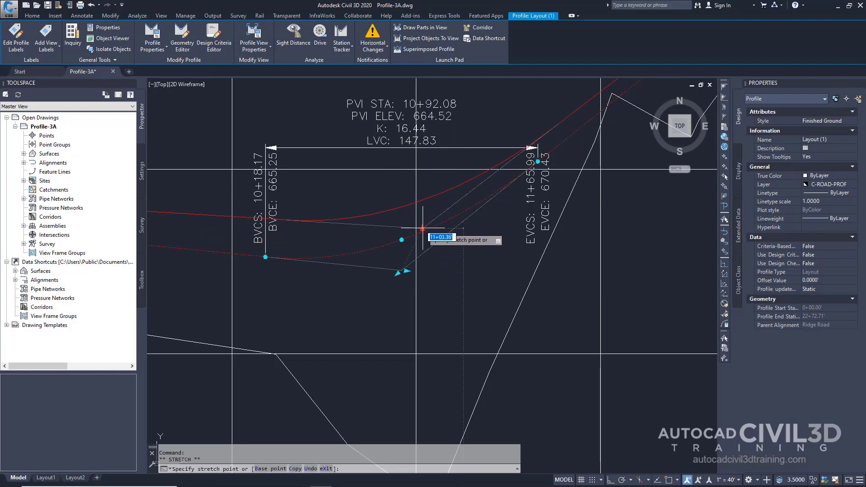
{"action": "left_click", "coordinate": [460, 206]}
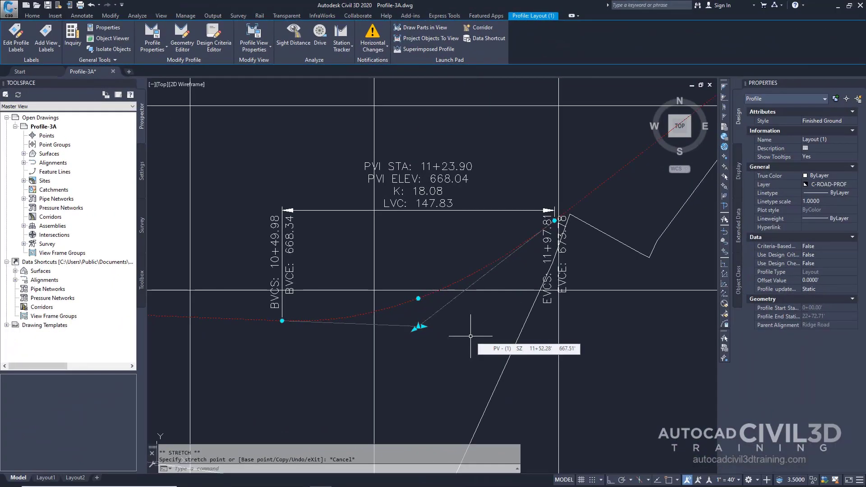
Slide the sag PVI along the outgoing grade to about station 11+13.76, and along the incoming grade to about station 11+36.65, elevation 667.13
{"action": "left_click", "coordinate": [417, 328]}
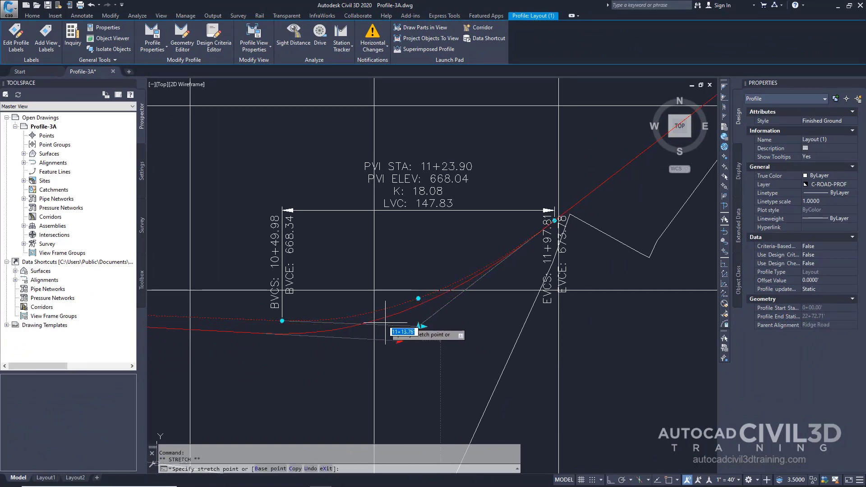
{"action": "left_click", "coordinate": [386, 324]}
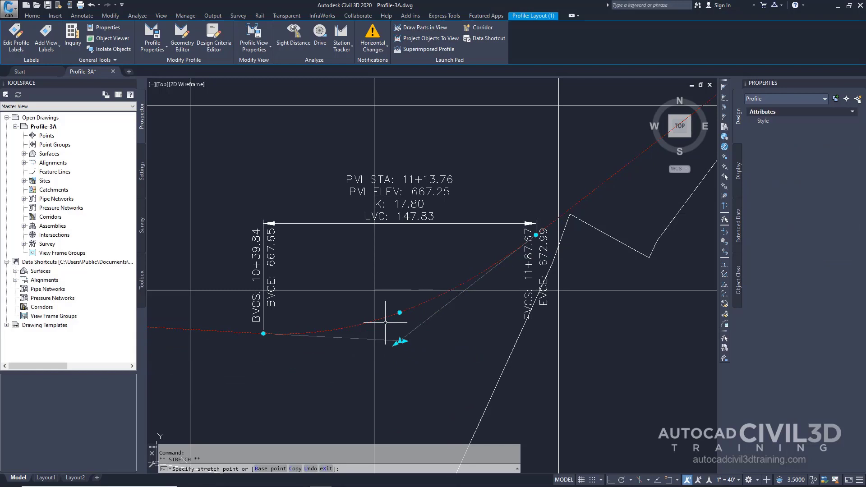
{"action": "left_click", "coordinate": [403, 341]}
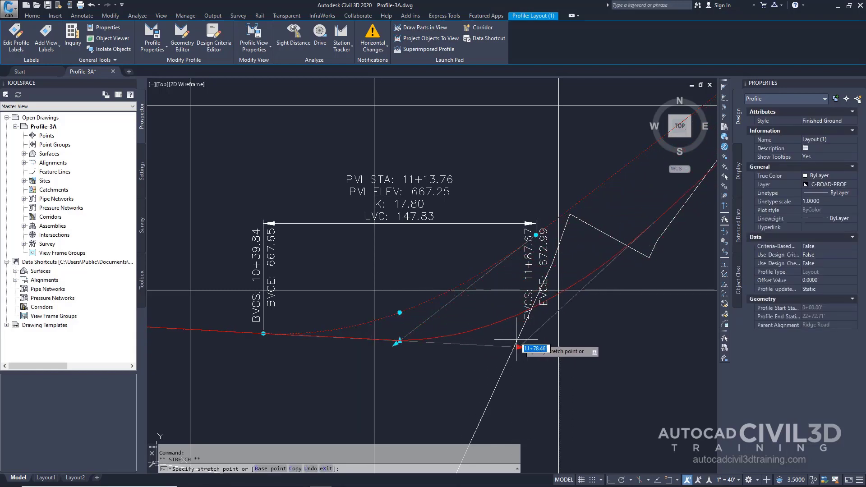
{"action": "left_click", "coordinate": [442, 335]}
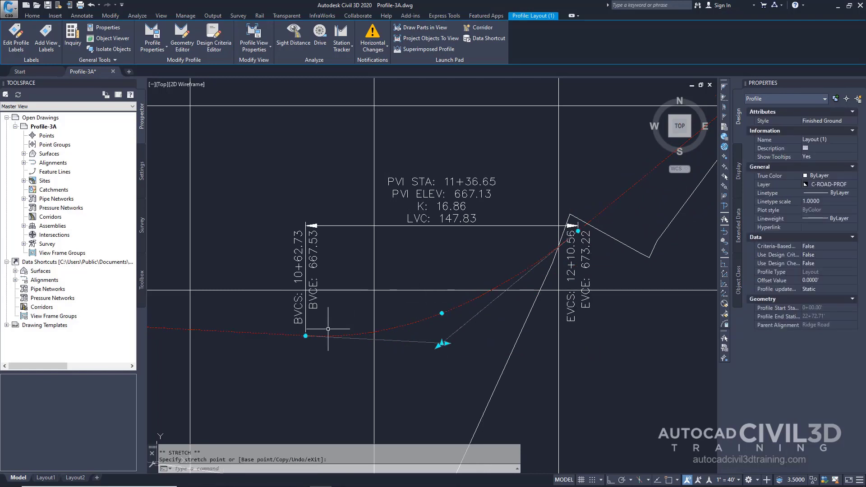
Shorten the sag curve to about 65.69 ft by moving its start to about station 11+03.80, and reposition its end along the outgoing tangent
{"action": "left_click", "coordinate": [306, 337]}
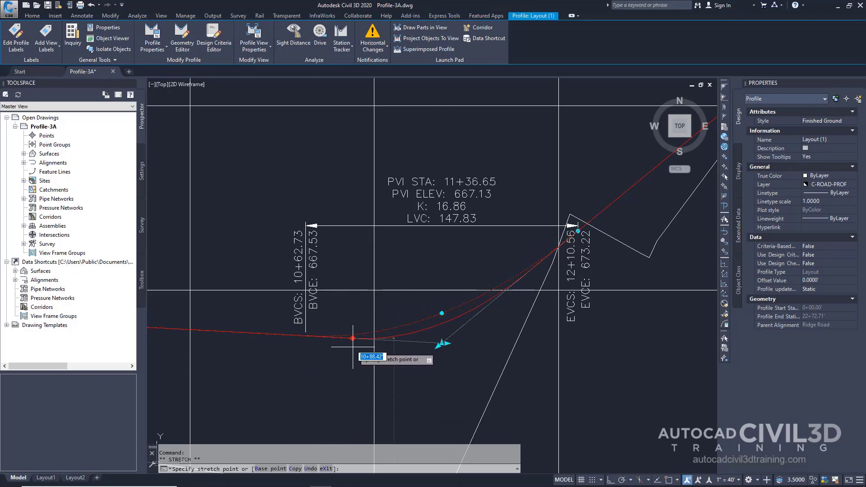
{"action": "left_click", "coordinate": [381, 353]}
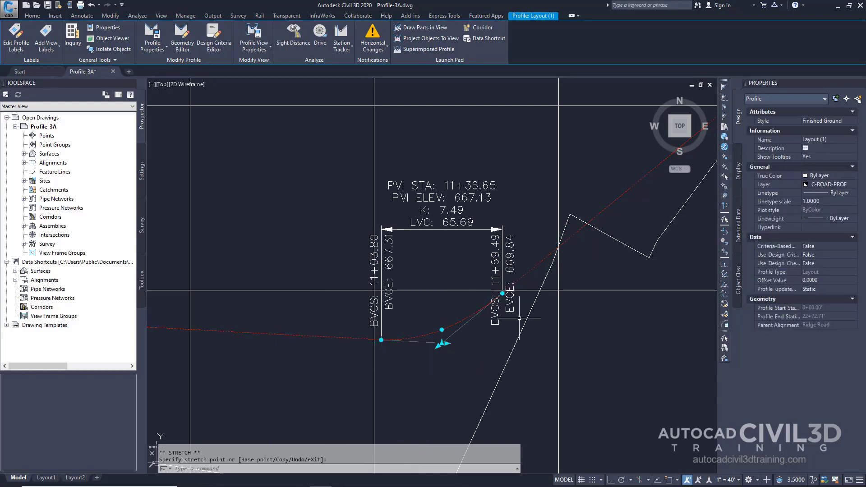
{"action": "left_click", "coordinate": [503, 294]}
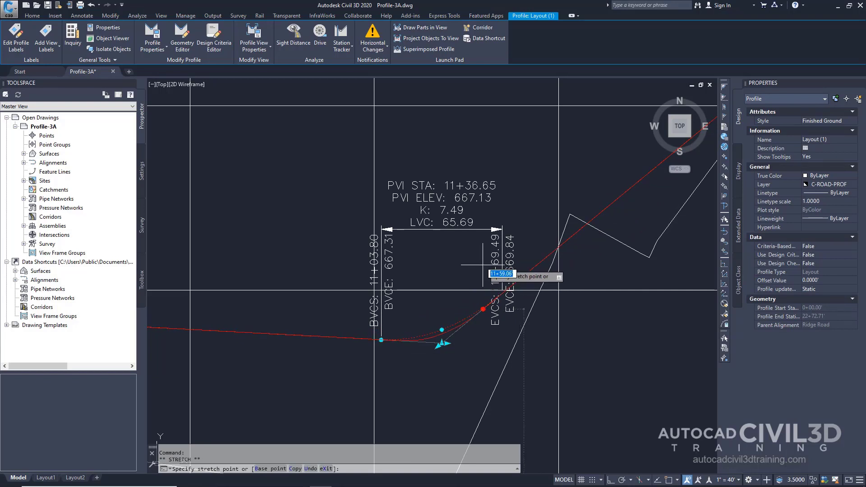
{"action": "left_click", "coordinate": [574, 191]}
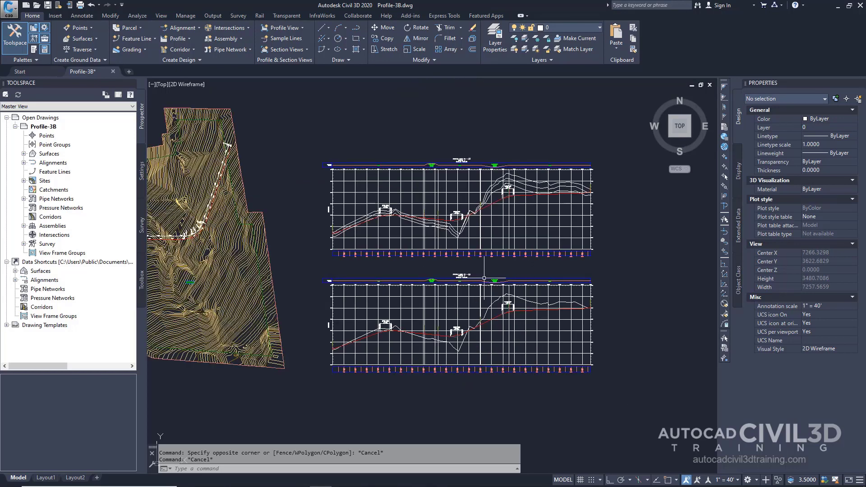
In Profile-3B, open the lower profile view's Finished Ground profile for geometry editing
{"action": "scroll", "coordinate": [460, 297], "scroll_direction": "up", "scroll_amount": 2}
{"action": "middle_click_drag", "start_coordinate": [471, 300], "coordinate": [484, 246]}
{"action": "scroll", "coordinate": [505, 165], "scroll_direction": "up", "scroll_amount": 6}
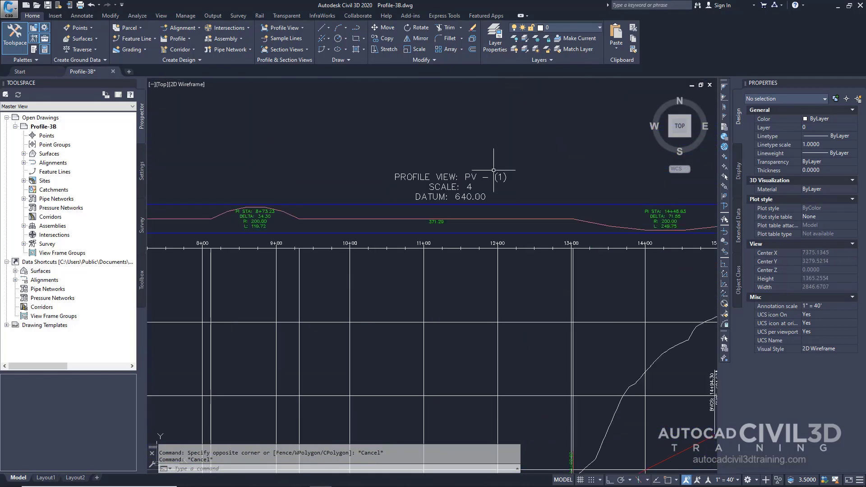
{"action": "scroll", "coordinate": [508, 198], "scroll_direction": "down", "scroll_amount": 6}
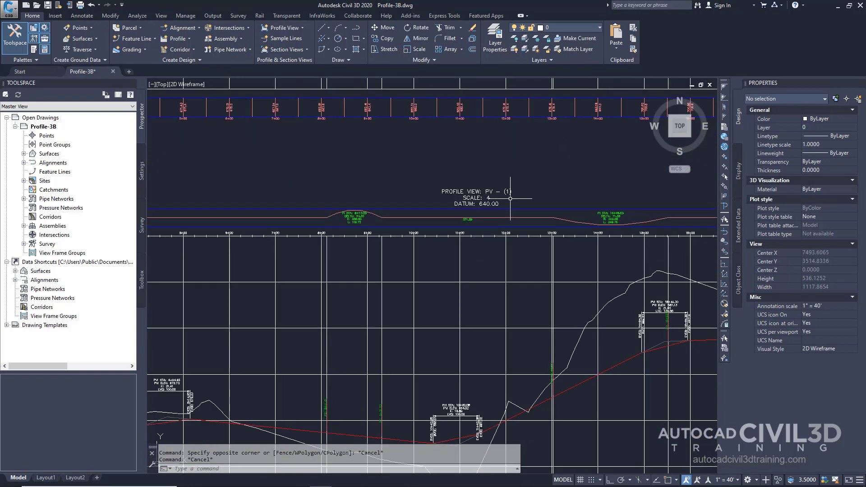
{"action": "middle_click_drag", "start_coordinate": [470, 284], "coordinate": [493, 239]}
{"action": "scroll", "coordinate": [460, 291], "scroll_direction": "up", "scroll_amount": 3}
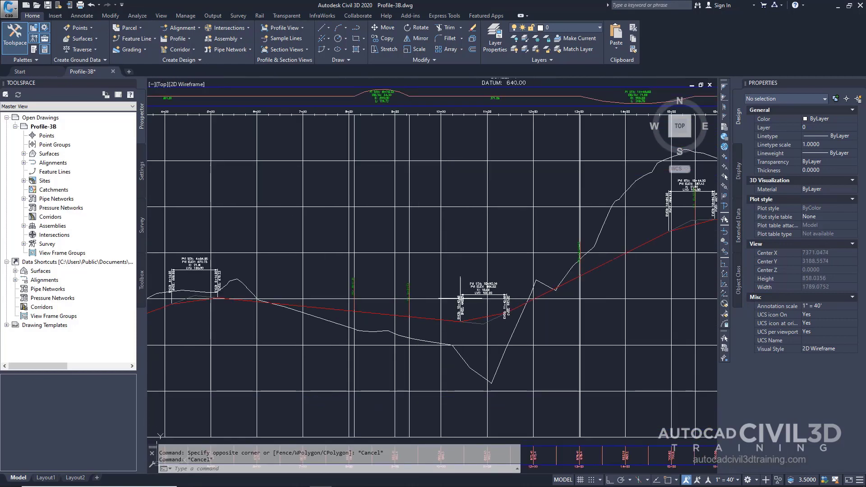
{"action": "left_click", "coordinate": [418, 332]}
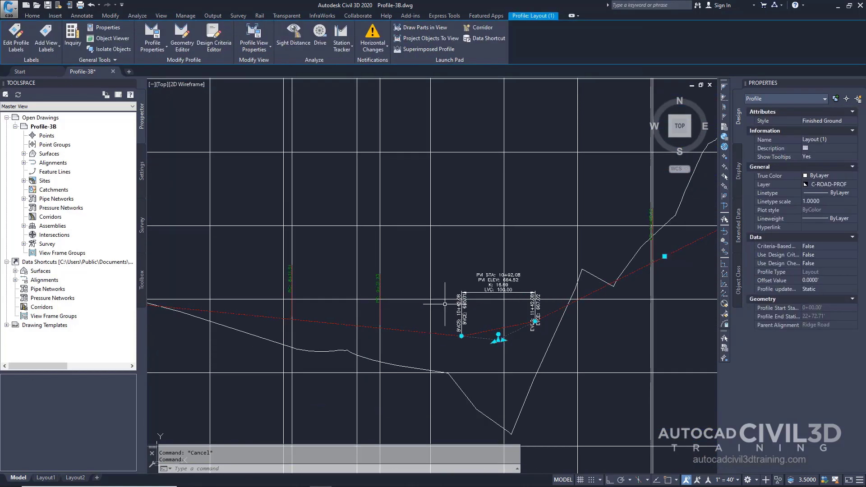
{"action": "right_click", "coordinate": [455, 260]}
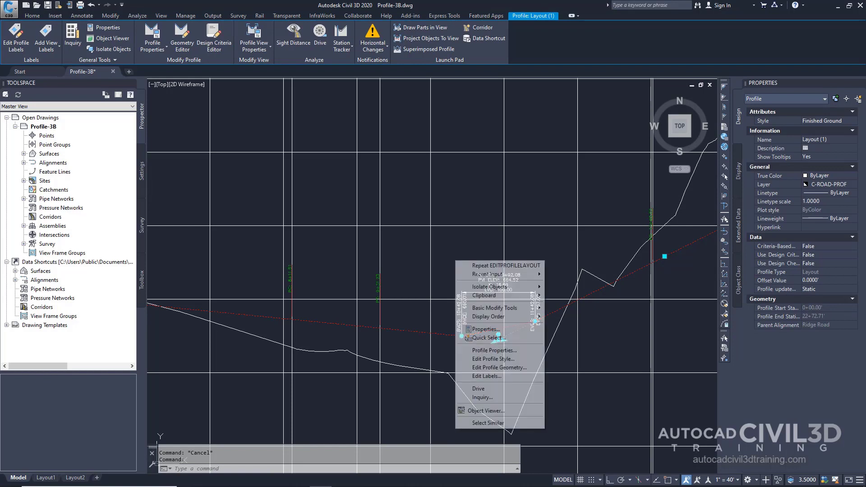
{"action": "left_click", "coordinate": [520, 368]}
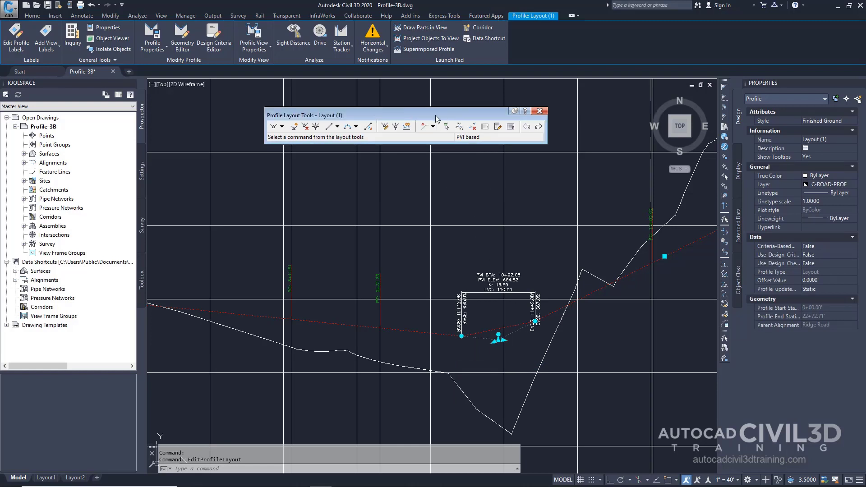
Copy the Layout (1) profile as a new profile, limiting the PVI range to stations 3+00 through 17+00
{"action": "left_click", "coordinate": [407, 127]}
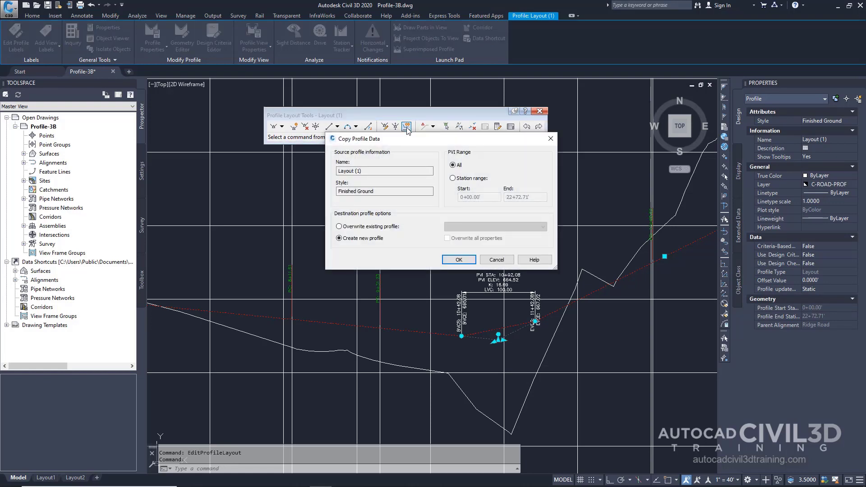
{"action": "left_click", "coordinate": [464, 179]}
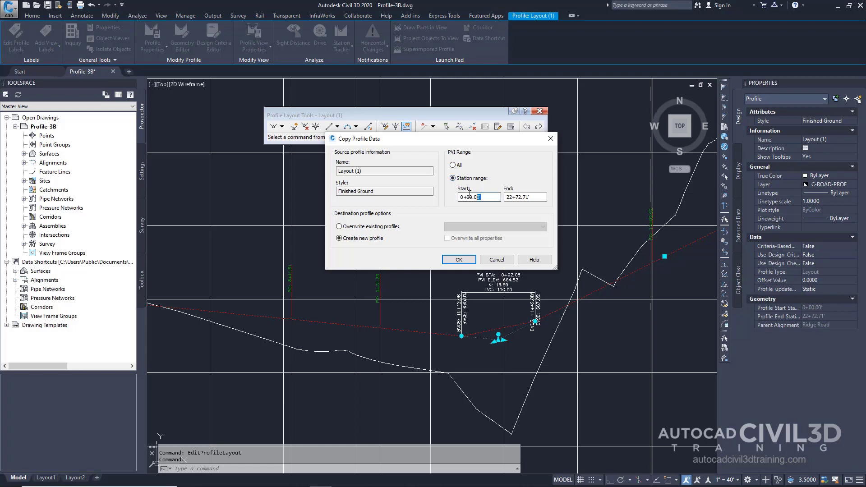
{"action": "left_click_drag", "start_coordinate": [481, 198], "coordinate": [434, 197]}
{"action": "type", "text": "300"}
{"action": "left_click", "coordinate": [540, 198]}
{"action": "double_click", "coordinate": [539, 198]}
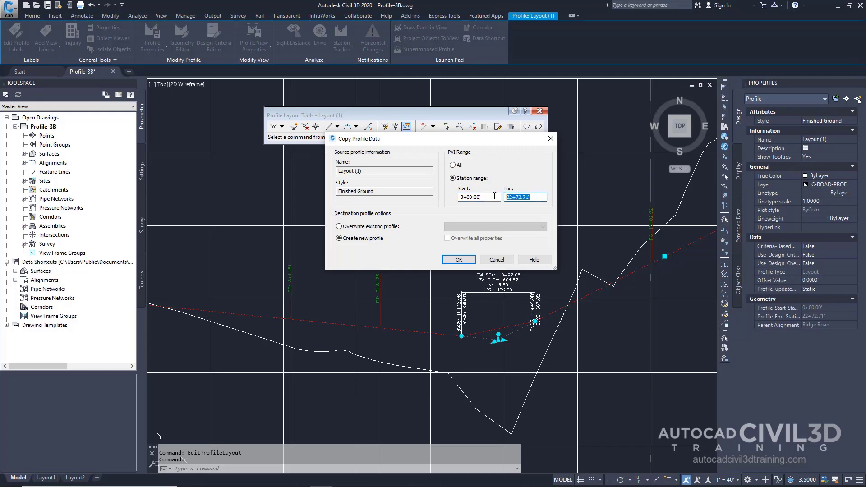
{"action": "type", "text": "1700"}
{"action": "left_click", "coordinate": [459, 260]}
List the profiles belonging to the Ridge Road centerline alignment in the drawing's object tree
{"action": "scroll", "coordinate": [502, 369], "scroll_direction": "up", "scroll_amount": 2}
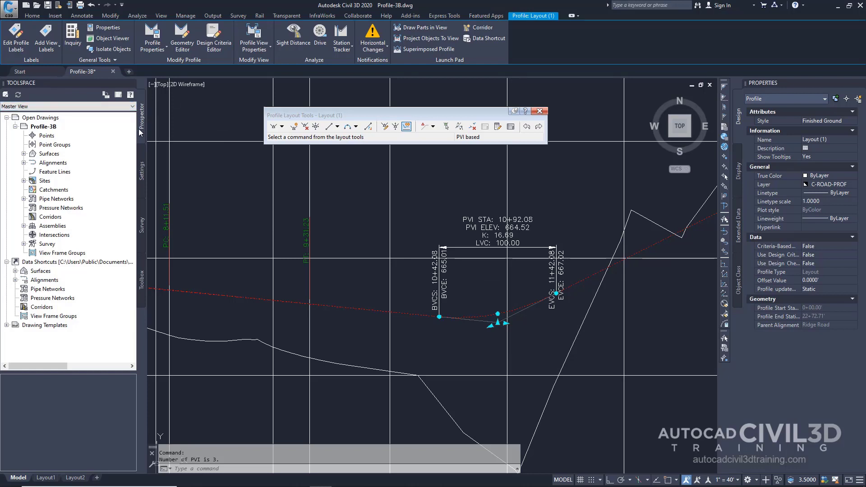
{"action": "left_click", "coordinate": [24, 163]}
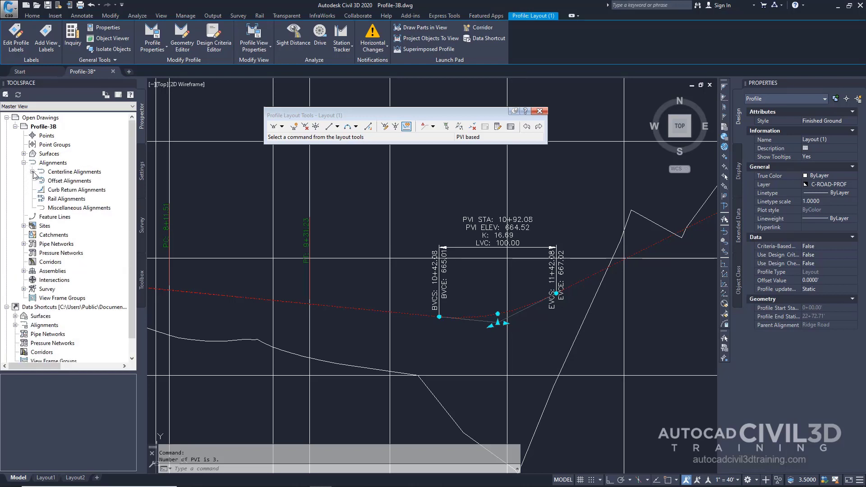
{"action": "left_click", "coordinate": [33, 172]}
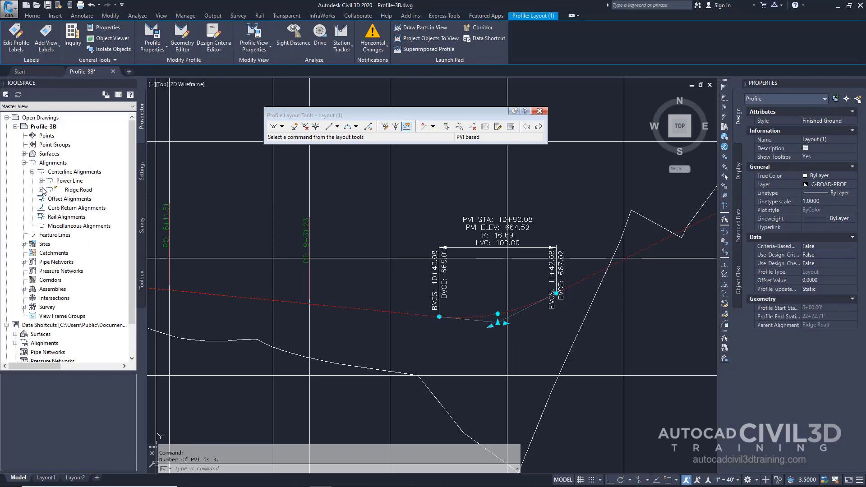
{"action": "left_click", "coordinate": [41, 190]}
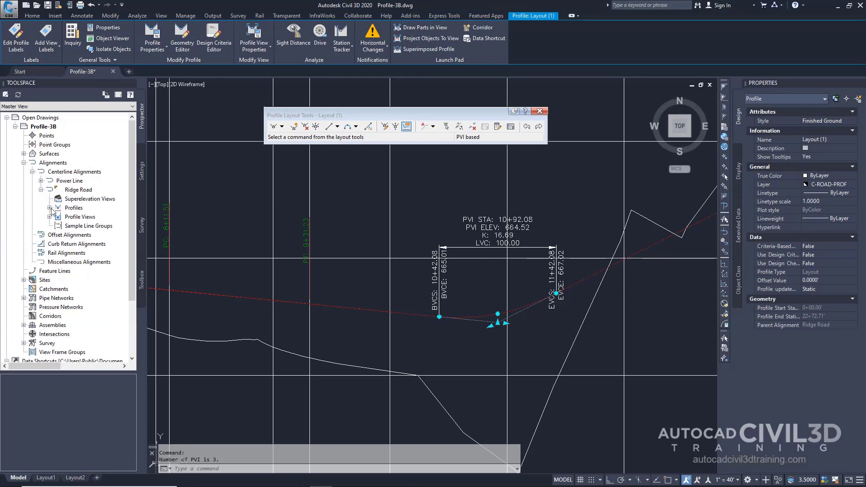
{"action": "left_click", "coordinate": [50, 208]}
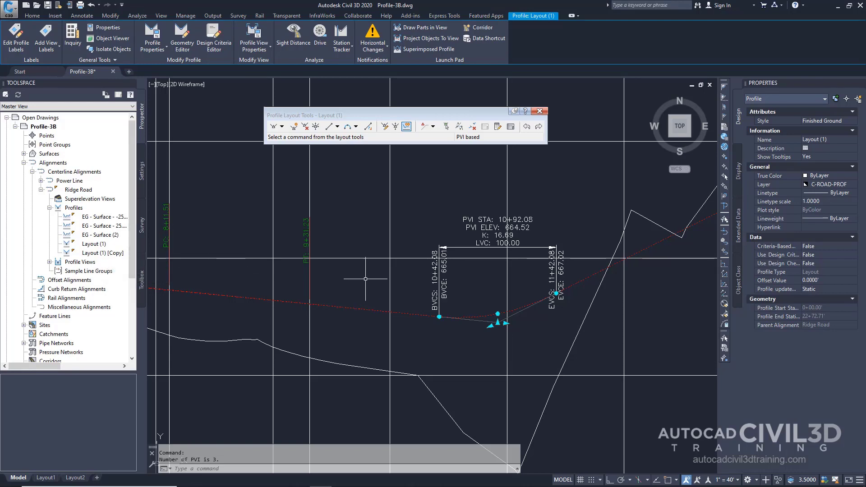
Turn off drawing of the original Layout (1) profile in the properties of profile view PV - (1), and inspect the copied segment
{"action": "key", "text": "Escape"}
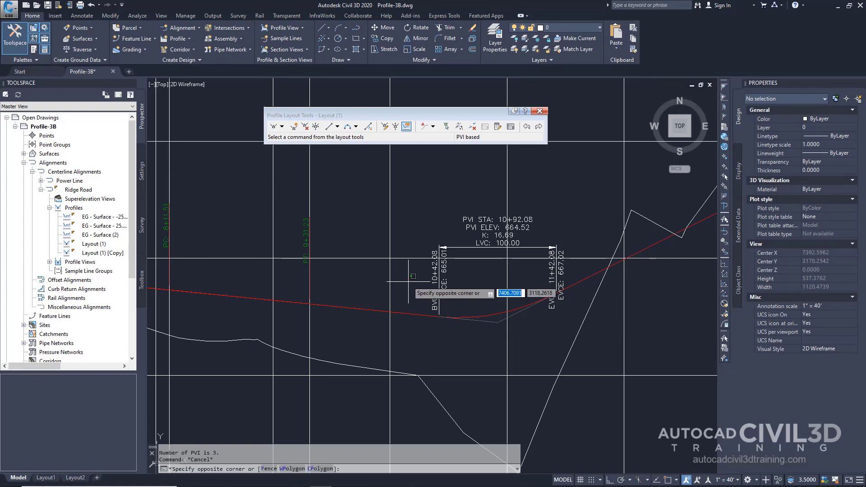
{"action": "left_click", "coordinate": [387, 291]}
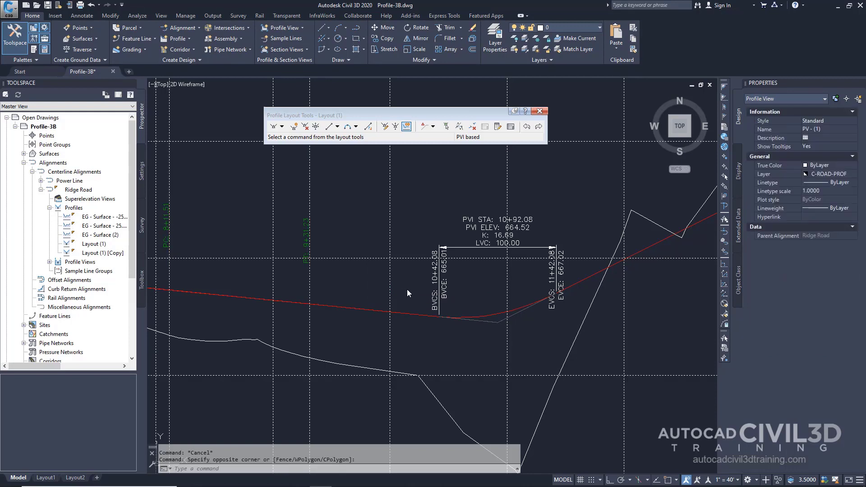
{"action": "right_click", "coordinate": [408, 291]}
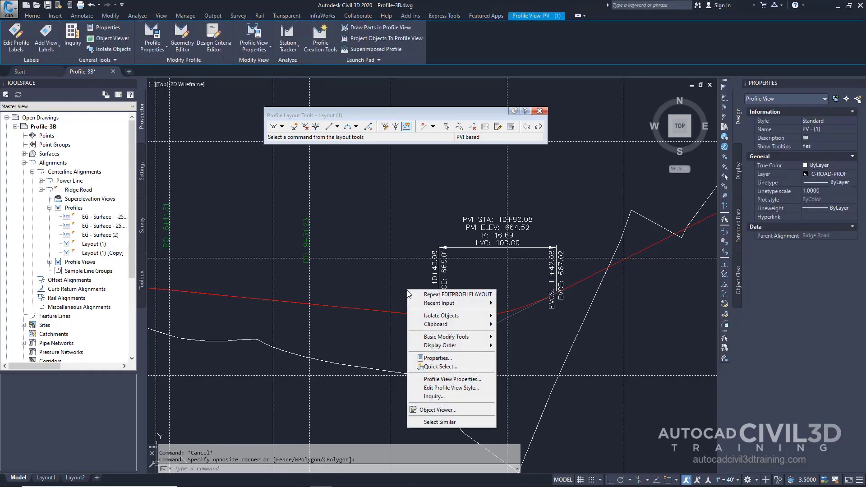
{"action": "left_click", "coordinate": [435, 379]}
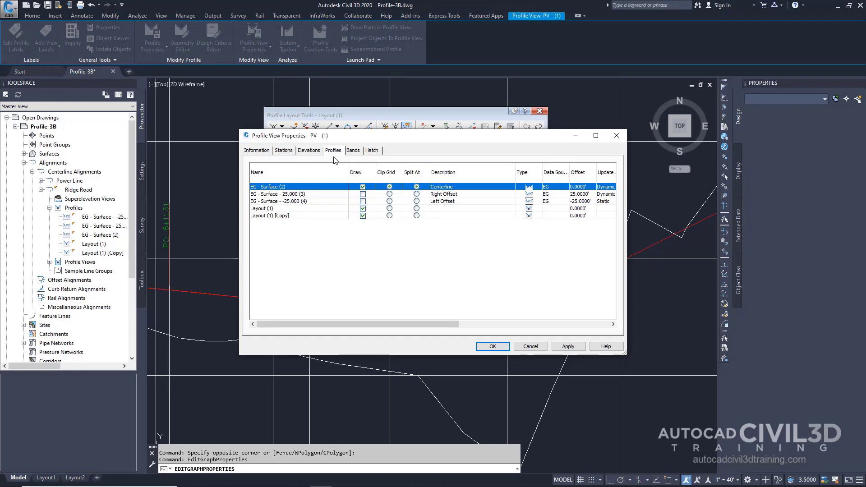
{"action": "left_click", "coordinate": [364, 209]}
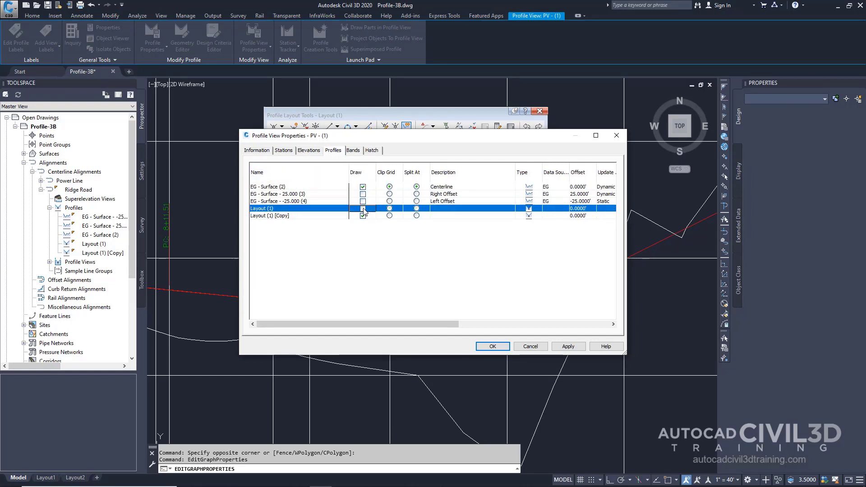
{"action": "left_click", "coordinate": [363, 209]}
{"action": "left_click", "coordinate": [492, 348]}
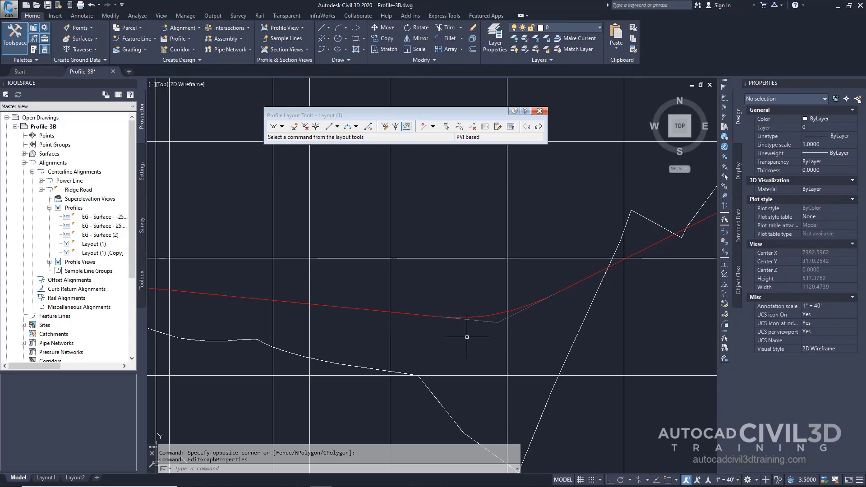
{"action": "scroll", "coordinate": [465, 338], "scroll_direction": "down", "scroll_amount": 2}
{"action": "scroll", "coordinate": [474, 338], "scroll_direction": "down", "scroll_amount": 4}
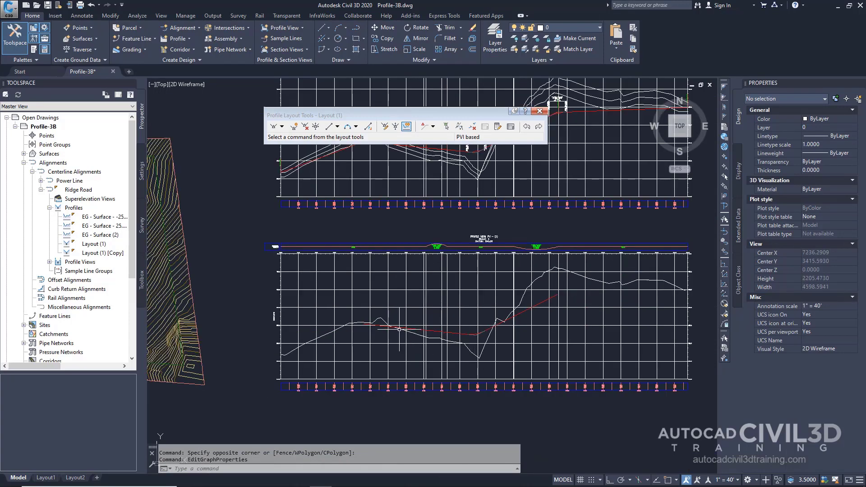
{"action": "scroll", "coordinate": [396, 329], "scroll_direction": "up", "scroll_amount": 4}
{"action": "scroll", "coordinate": [253, 318], "scroll_direction": "down", "scroll_amount": 2}
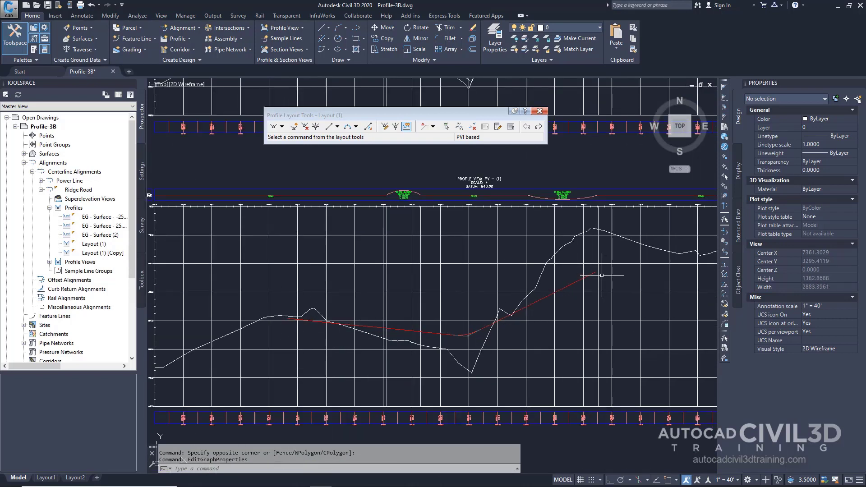
Lower all PVIs of the copied Layout (1) profile by an elevation change of -5, and compare it with the original profile
{"action": "left_click", "coordinate": [534, 304]}
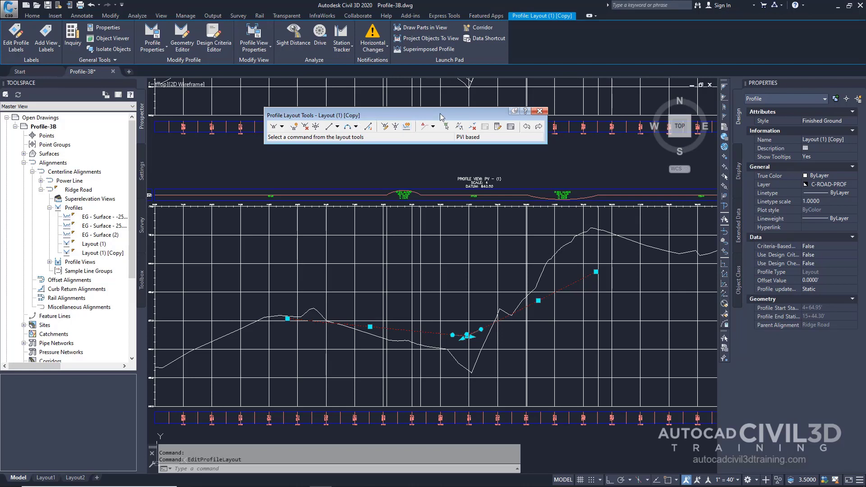
{"action": "left_click", "coordinate": [395, 128]}
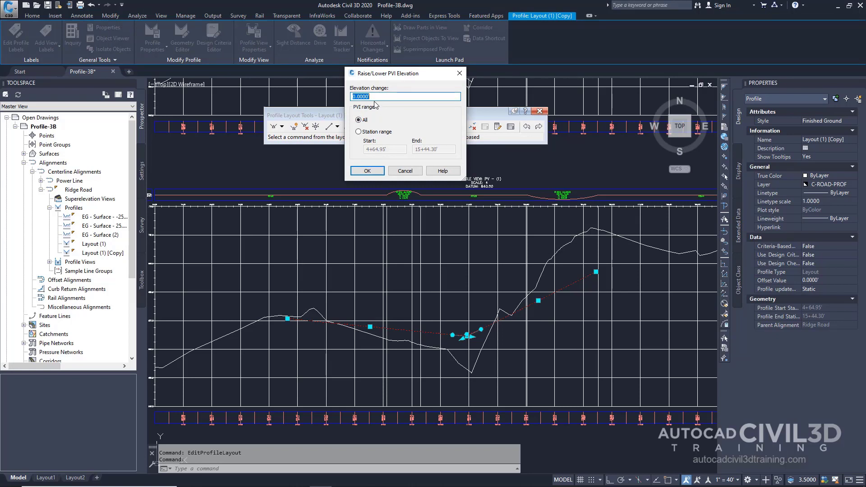
{"action": "type", "text": "-5"}
{"action": "left_click", "coordinate": [377, 171]}
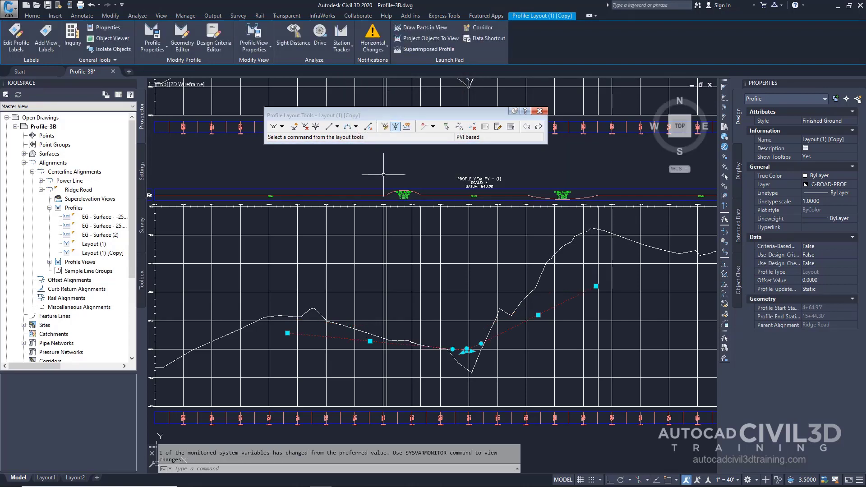
{"action": "scroll", "coordinate": [384, 174], "scroll_direction": "down", "scroll_amount": 4}
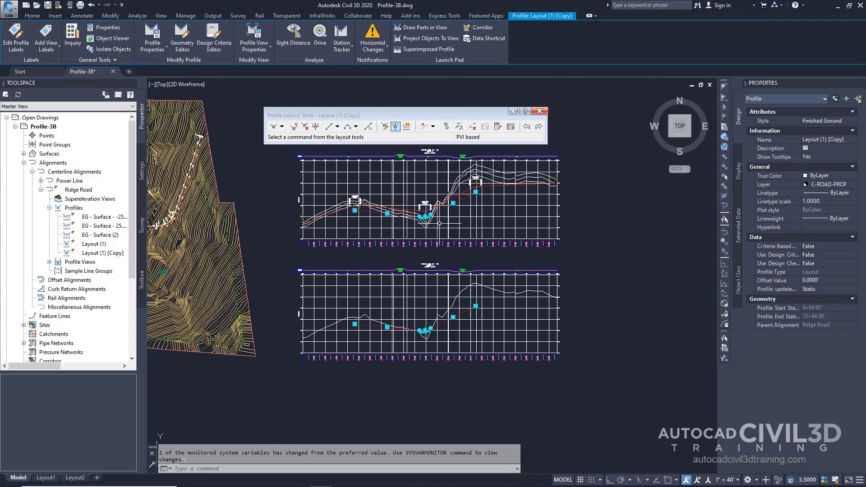
{"action": "scroll", "coordinate": [439, 223], "scroll_direction": "up", "scroll_amount": 4}
{"action": "middle_click_drag", "start_coordinate": [476, 219], "coordinate": [482, 306]}
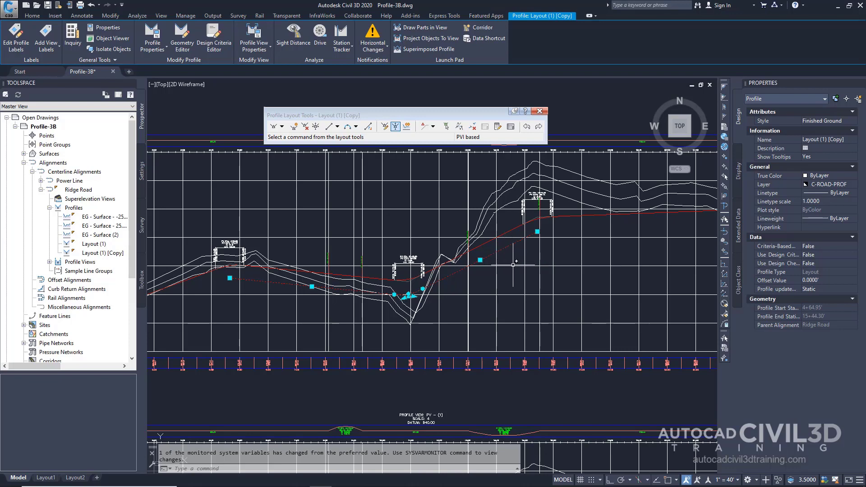
{"action": "key", "text": "Escape"}
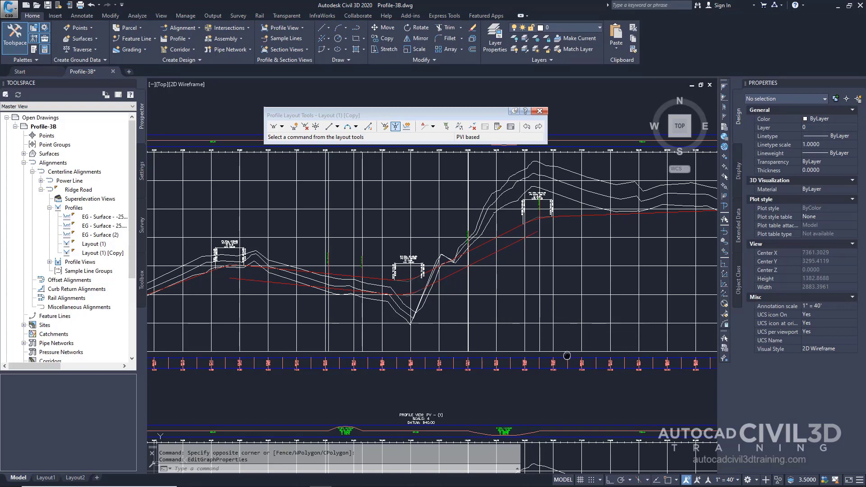
In the properties of profile view PV - (1), turn on drawing of Layout (1) and turn off drawing of Layout (1) [Copy]
{"action": "mouse_move", "coordinate": [567, 356]}
{"action": "middle_mouse_down"}
{"action": "mouse_move", "coordinate": [559, 237]}
{"action": "mouse_move", "coordinate": [561, 265]}
{"action": "middle_mouse_up"}
{"action": "middle_click_drag", "start_coordinate": [554, 333], "coordinate": [581, 282]}
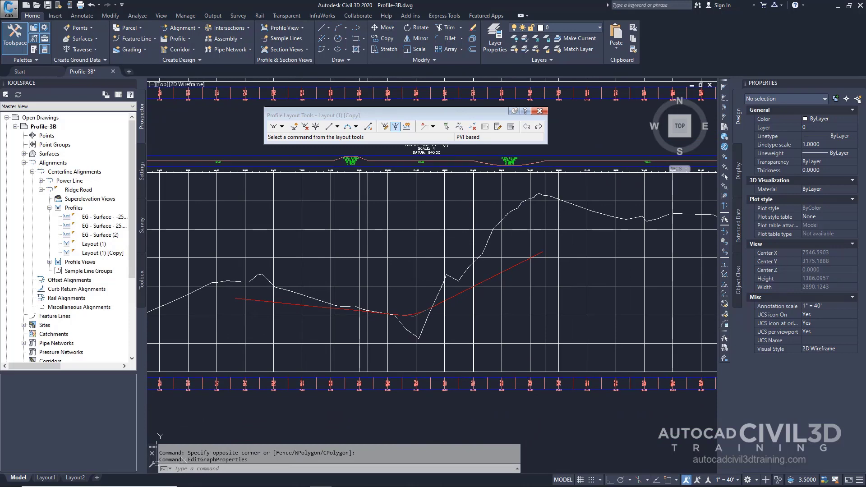
{"action": "left_click", "coordinate": [519, 287]}
{"action": "right_click", "coordinate": [517, 302]}
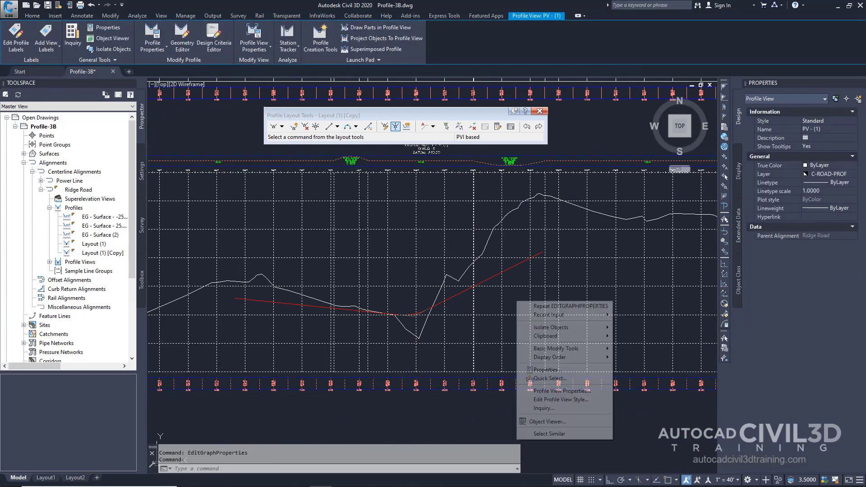
{"action": "left_click", "coordinate": [585, 393]}
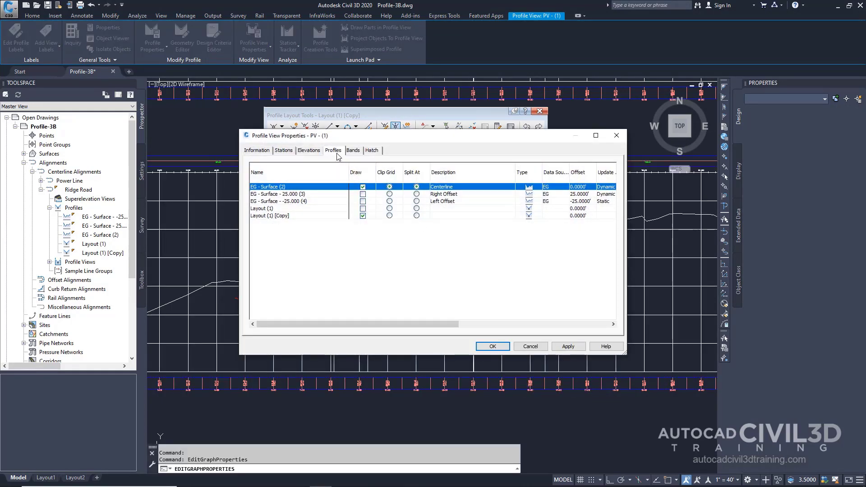
{"action": "left_click", "coordinate": [363, 209]}
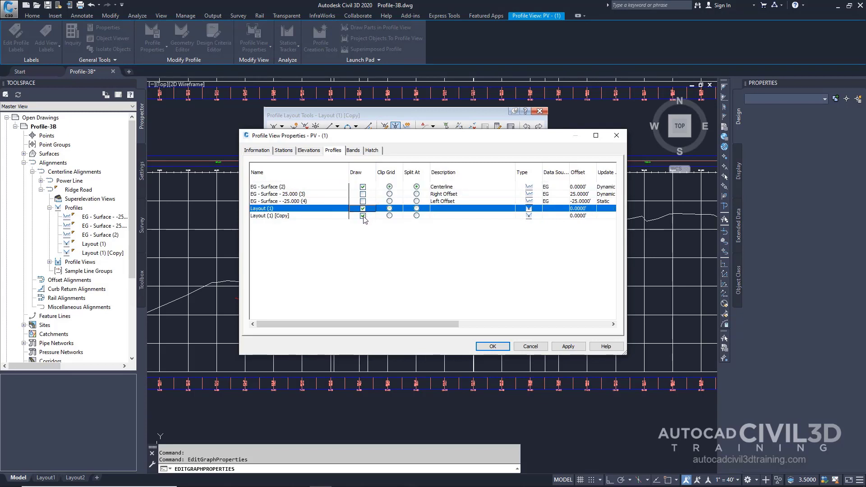
{"action": "left_click", "coordinate": [363, 216]}
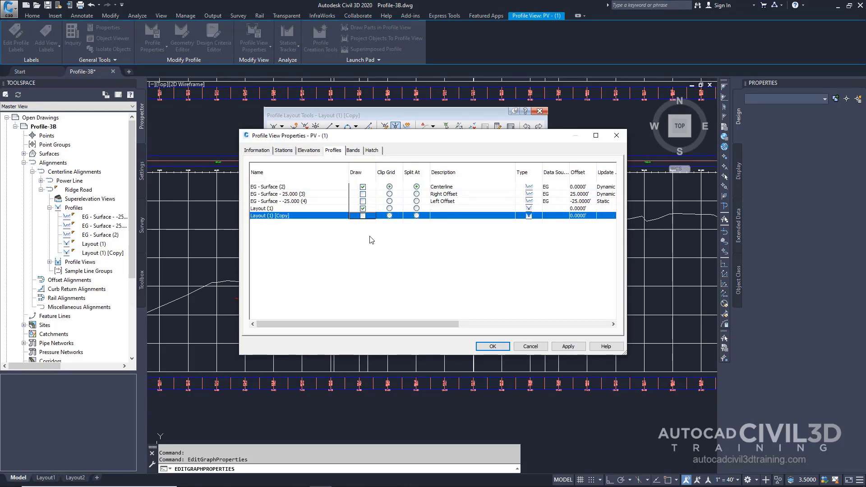
{"action": "left_click", "coordinate": [493, 349]}
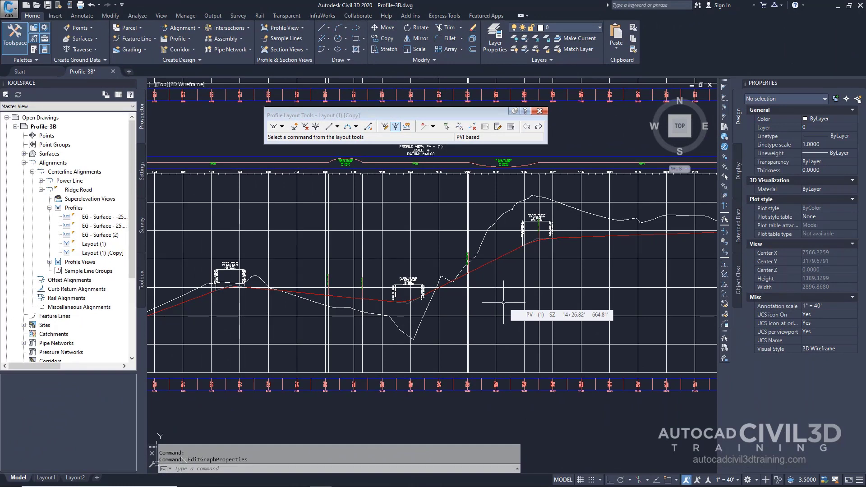
{"action": "scroll", "coordinate": [503, 303], "scroll_direction": "down", "scroll_amount": 3}
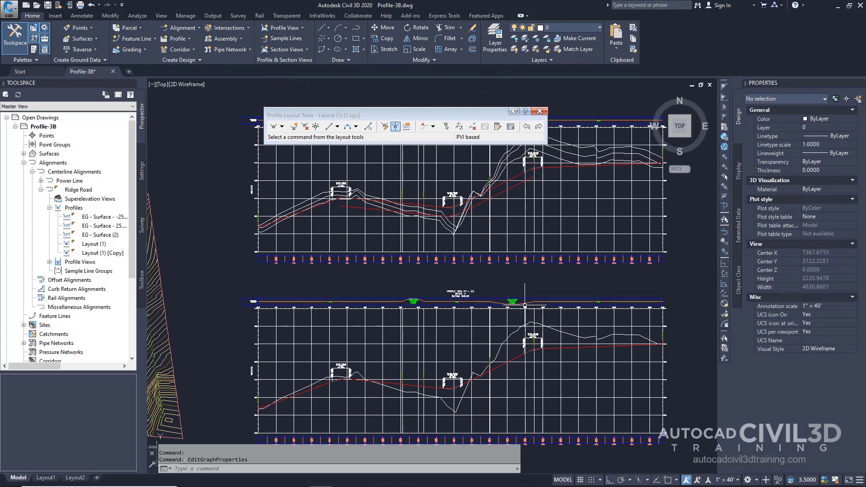
{"action": "mouse_move", "coordinate": [525, 306]}
{"action": "middle_mouse_down"}
{"action": "mouse_move", "coordinate": [507, 243]}
{"action": "mouse_move", "coordinate": [514, 263]}
{"action": "middle_mouse_up"}
{"action": "scroll", "coordinate": [508, 243], "scroll_direction": "up", "scroll_amount": 3}
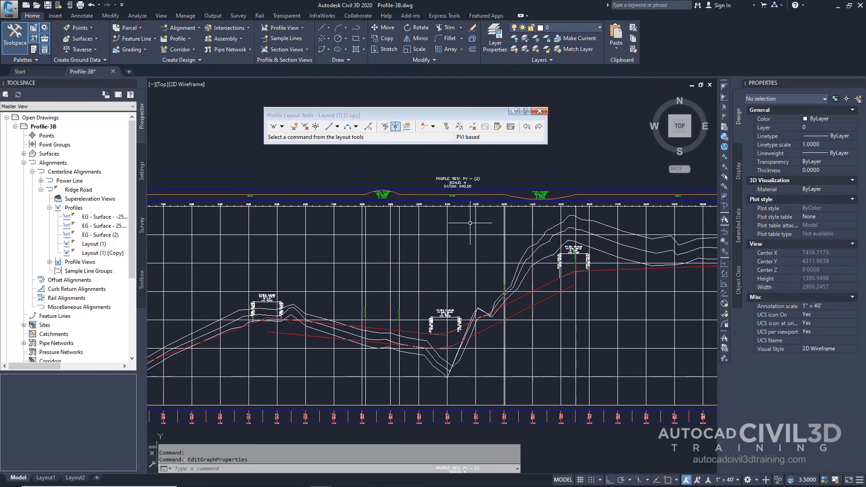